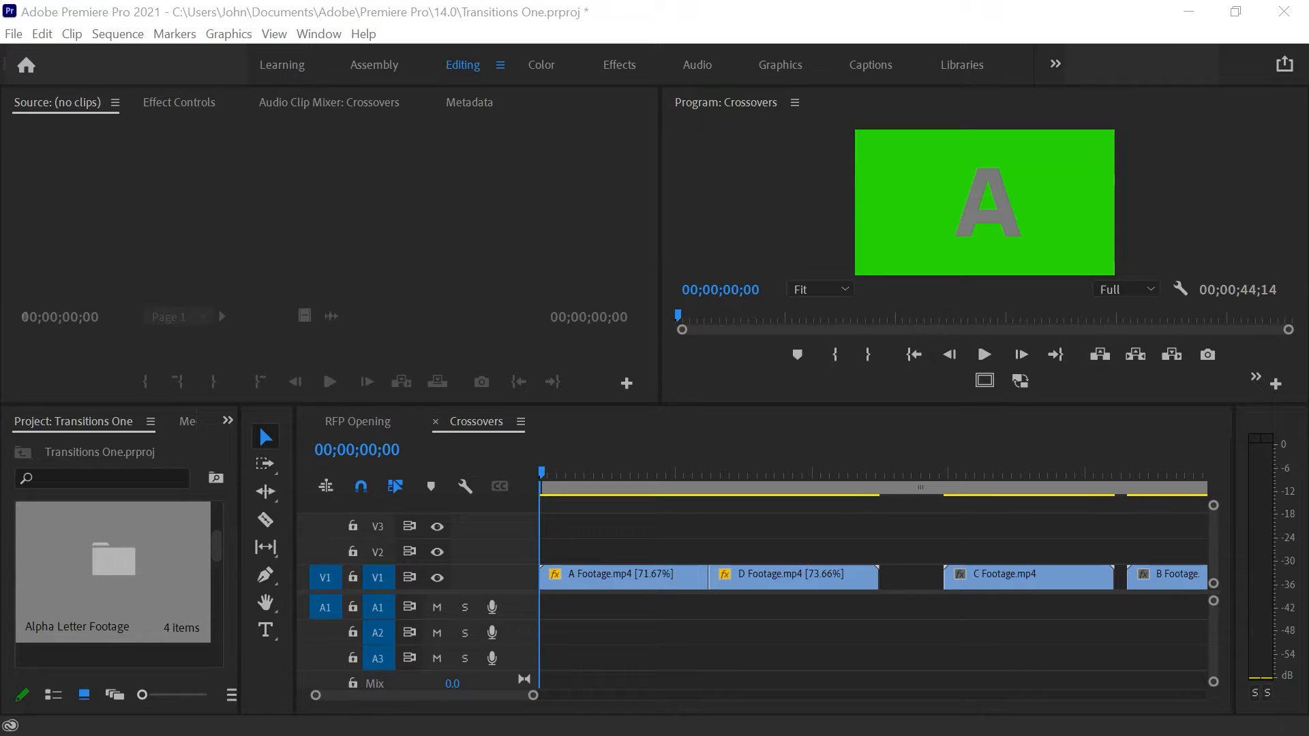
Play back the straight cut from A Footage to D Footage, starting at 00;00;08;21.
left_click(687, 472)
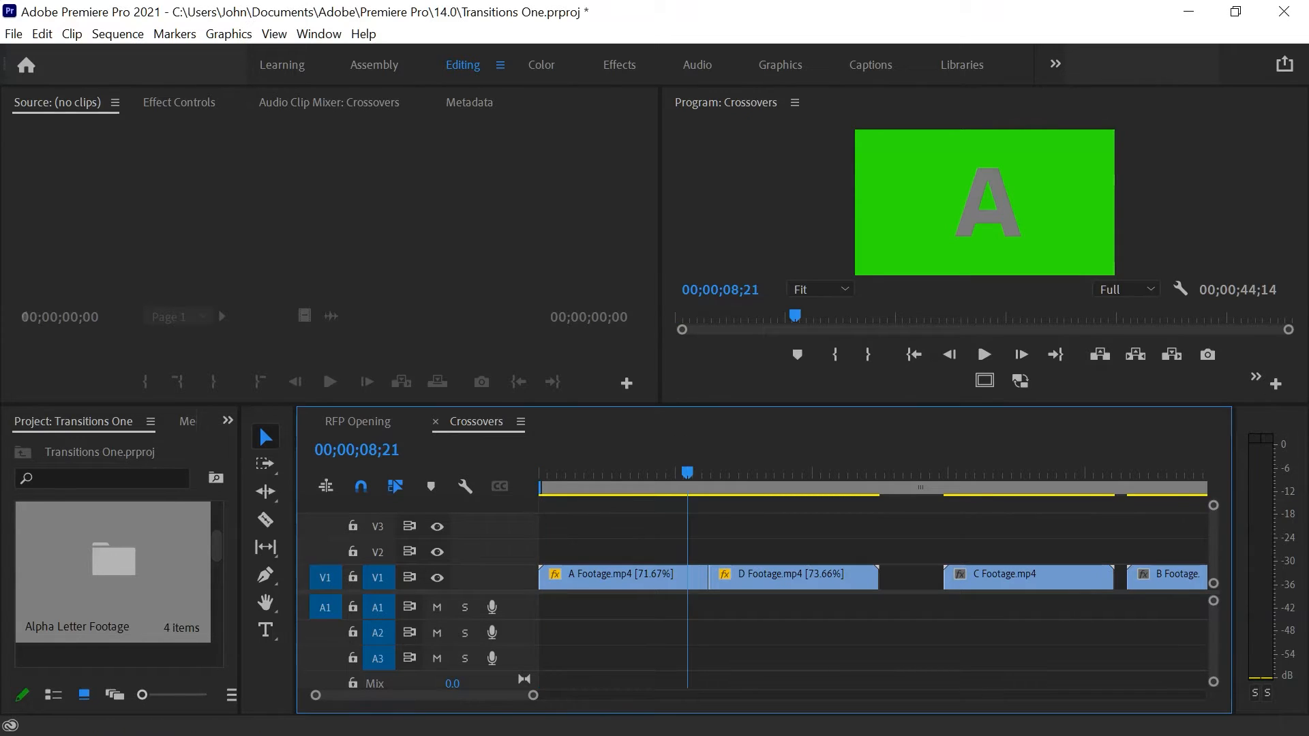
key("space")
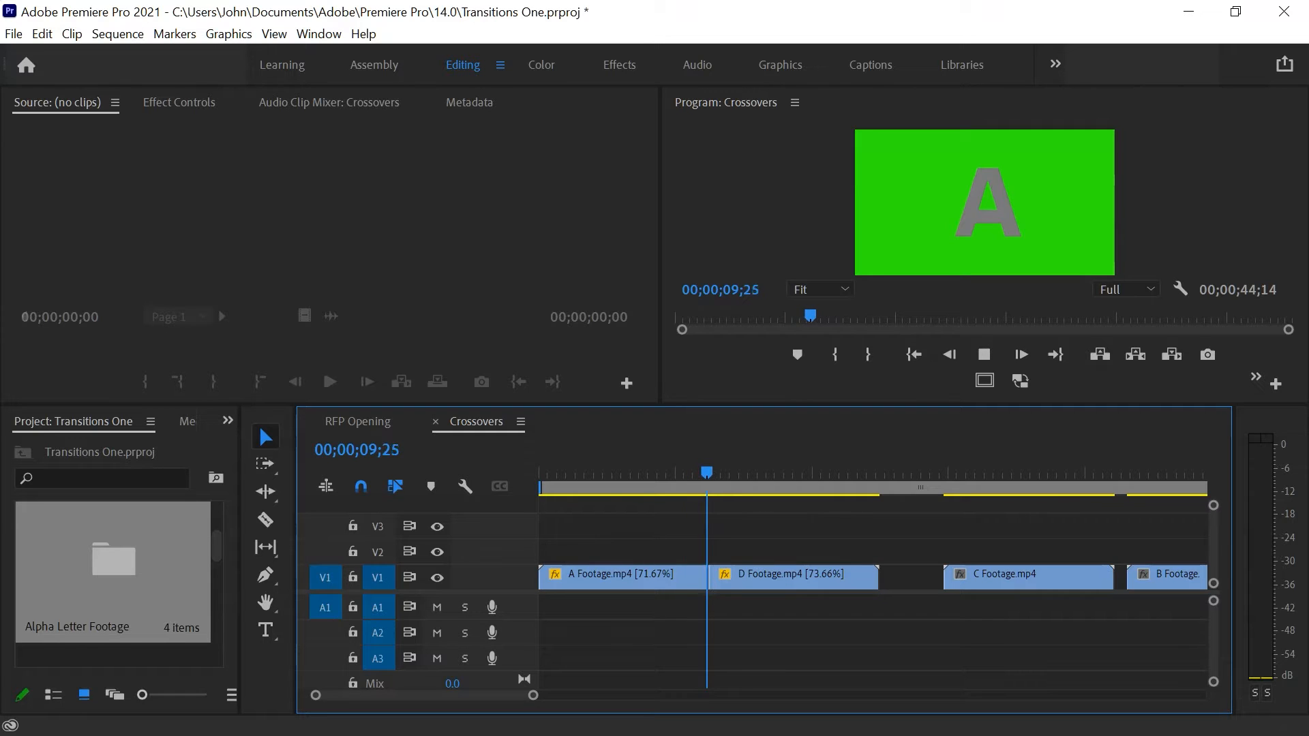
key("space")
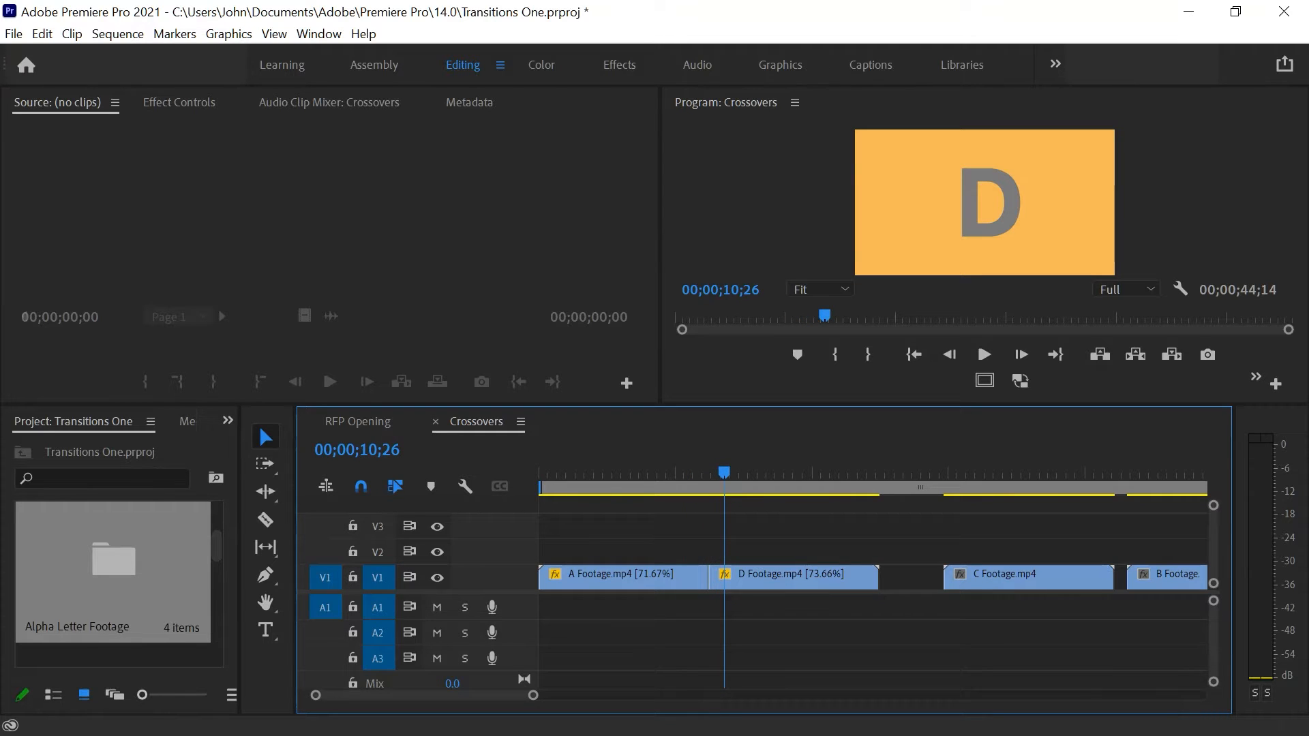
Stack C Footage on V2 and B Footage on V3, staggered after the start of D Footage, and play back the successive cuts.
left_click_drag(724, 472, 686, 473)
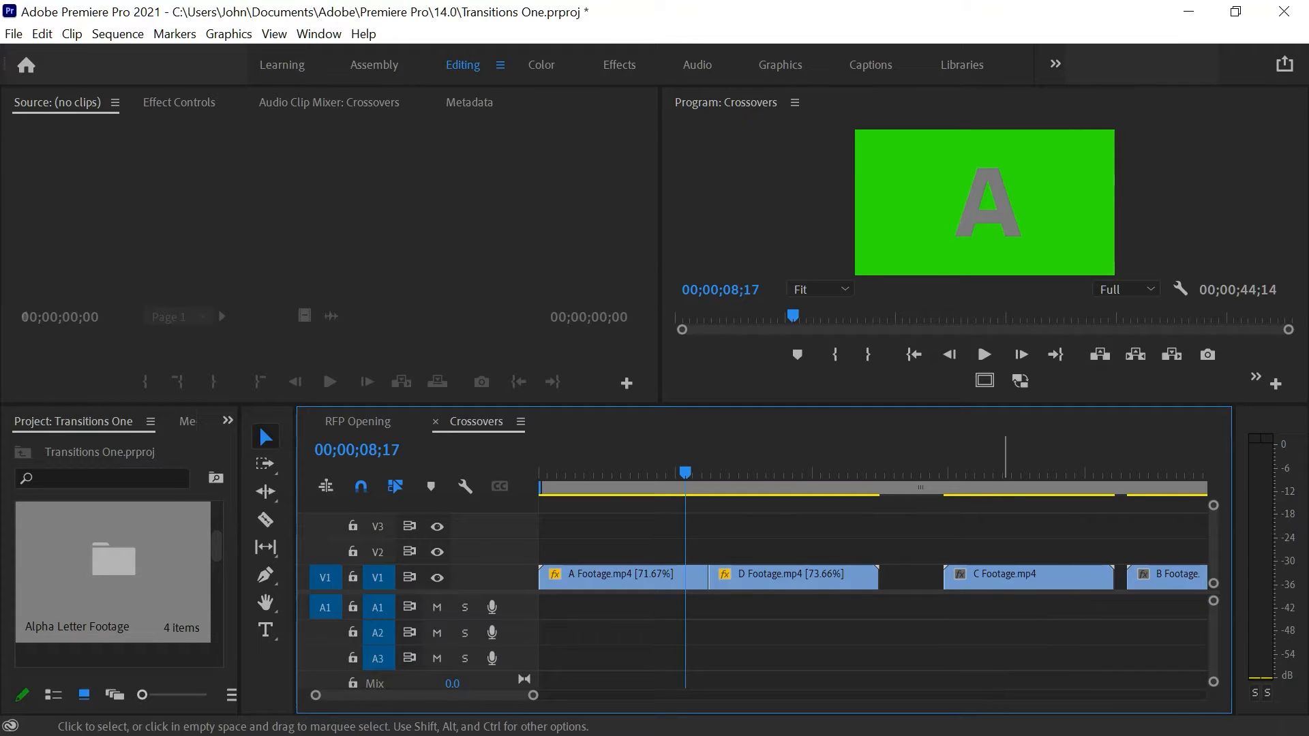
left_click_drag(1014, 578, 797, 552)
left_click_drag(1160, 578, 772, 526)
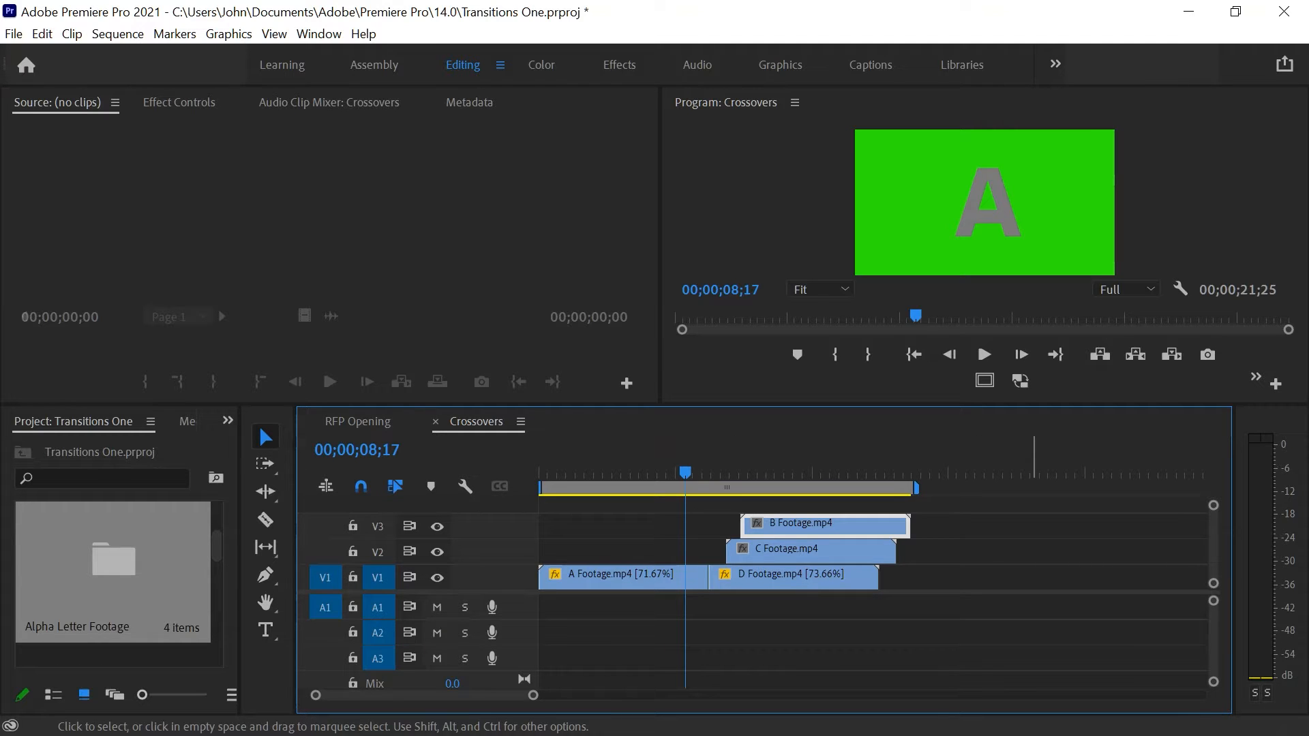
key("space")
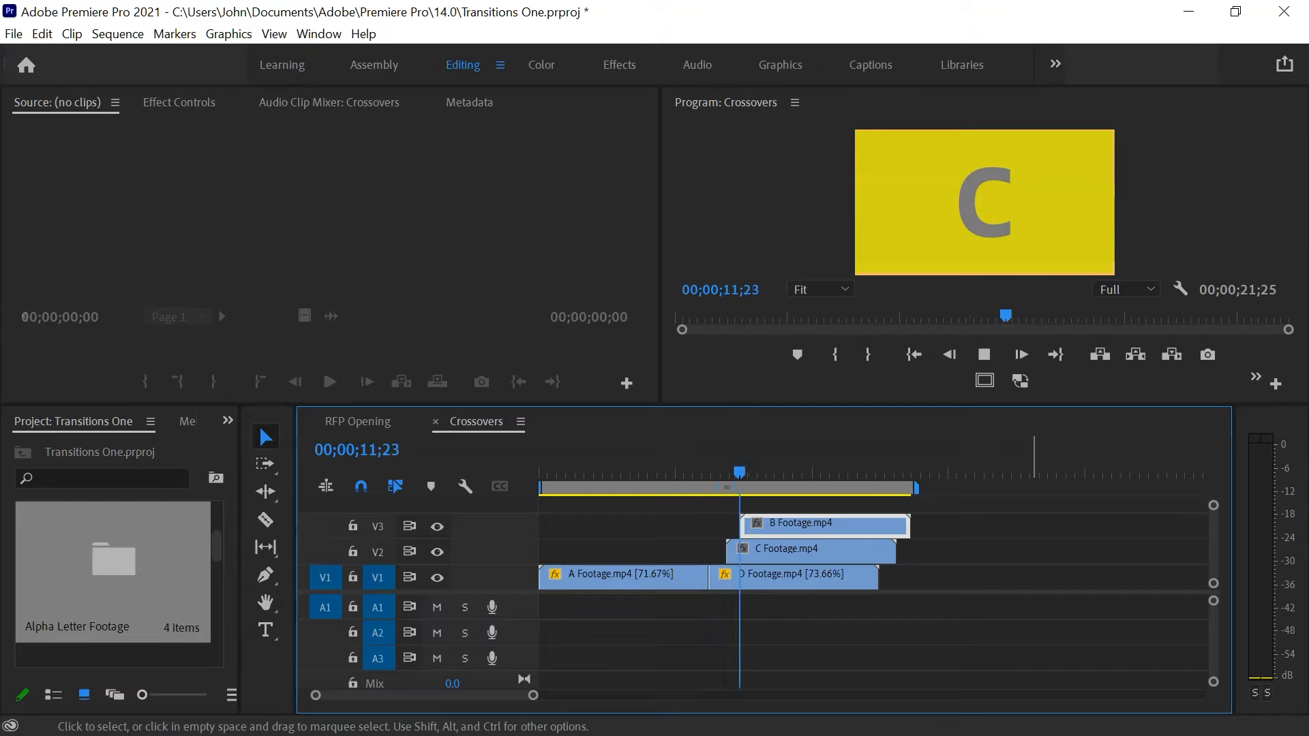
key("space")
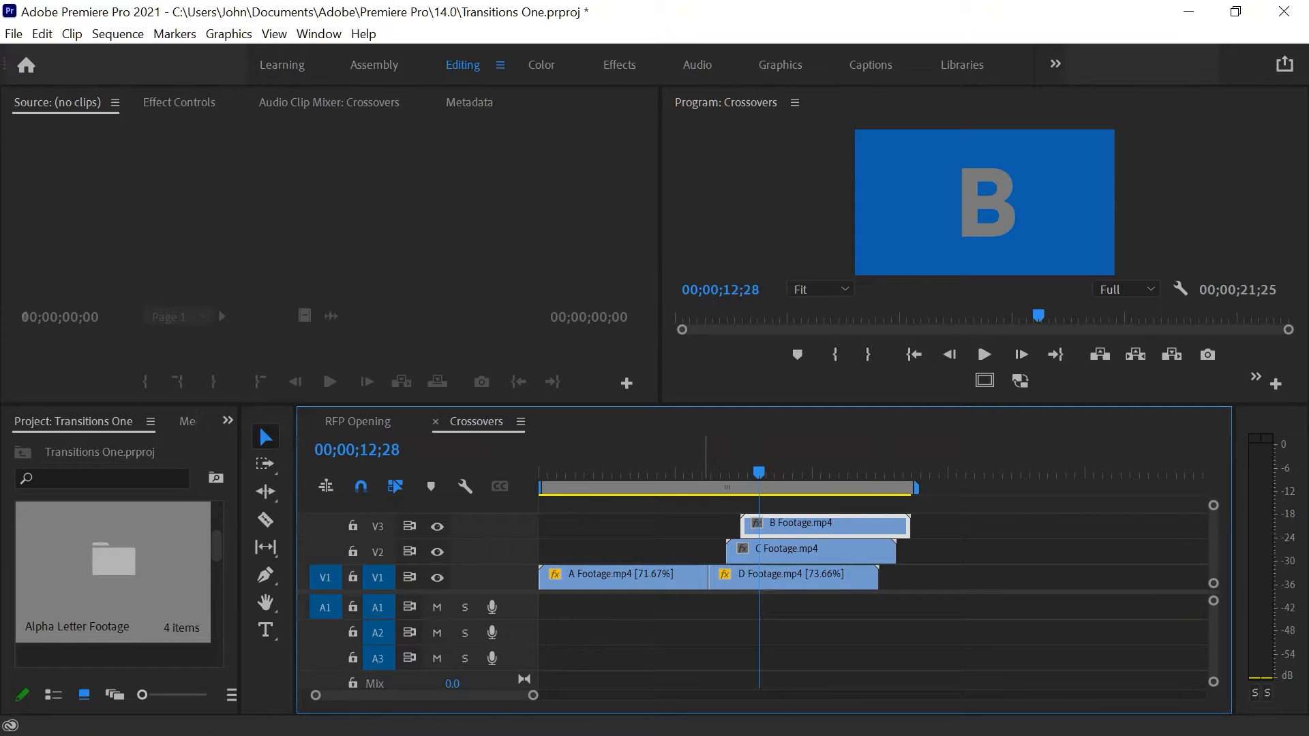
Shift C Footage on V2 to start at 00;00;10;06 and B Footage on V3 a few frames after it, and play back the quicker cuts.
left_click(709, 472)
left_click_drag(709, 471, 713, 472)
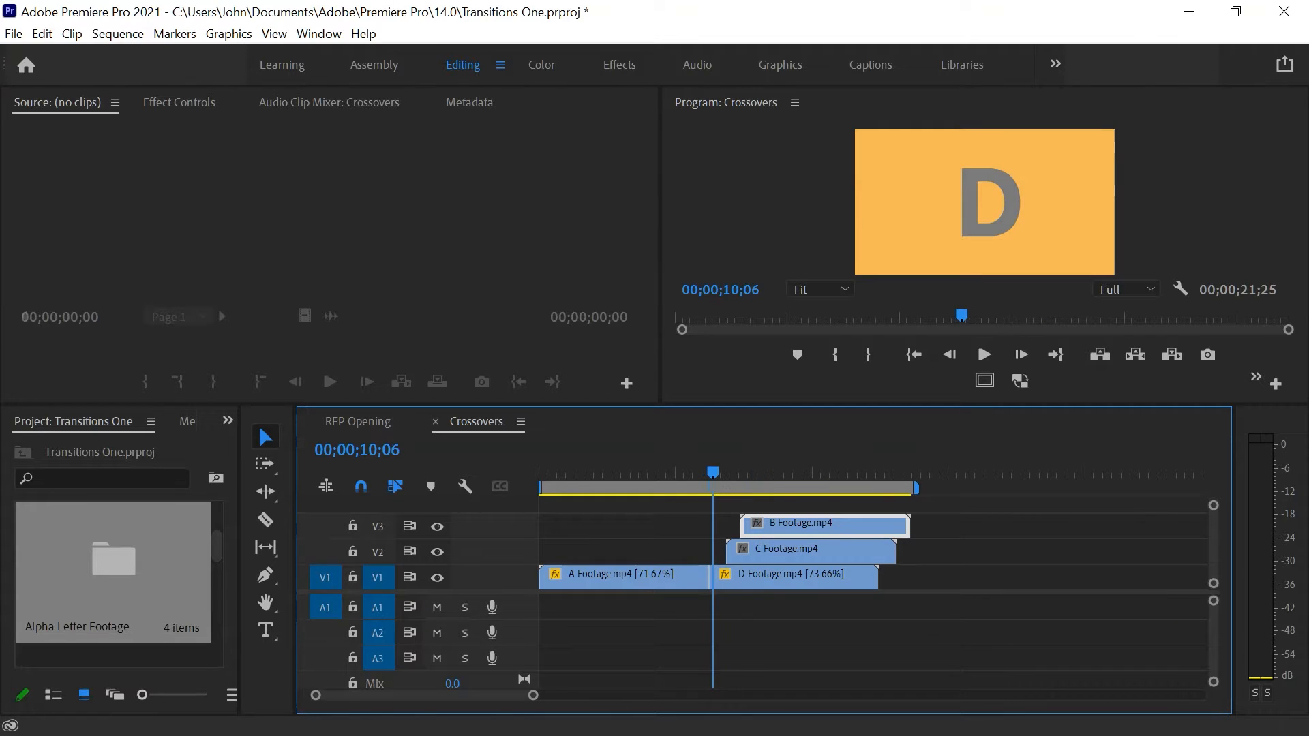
left_click(776, 551)
left_click_drag(775, 551, 761, 551)
left_click_drag(713, 472, 718, 471)
left_click_drag(781, 526, 762, 527)
left_click(687, 471)
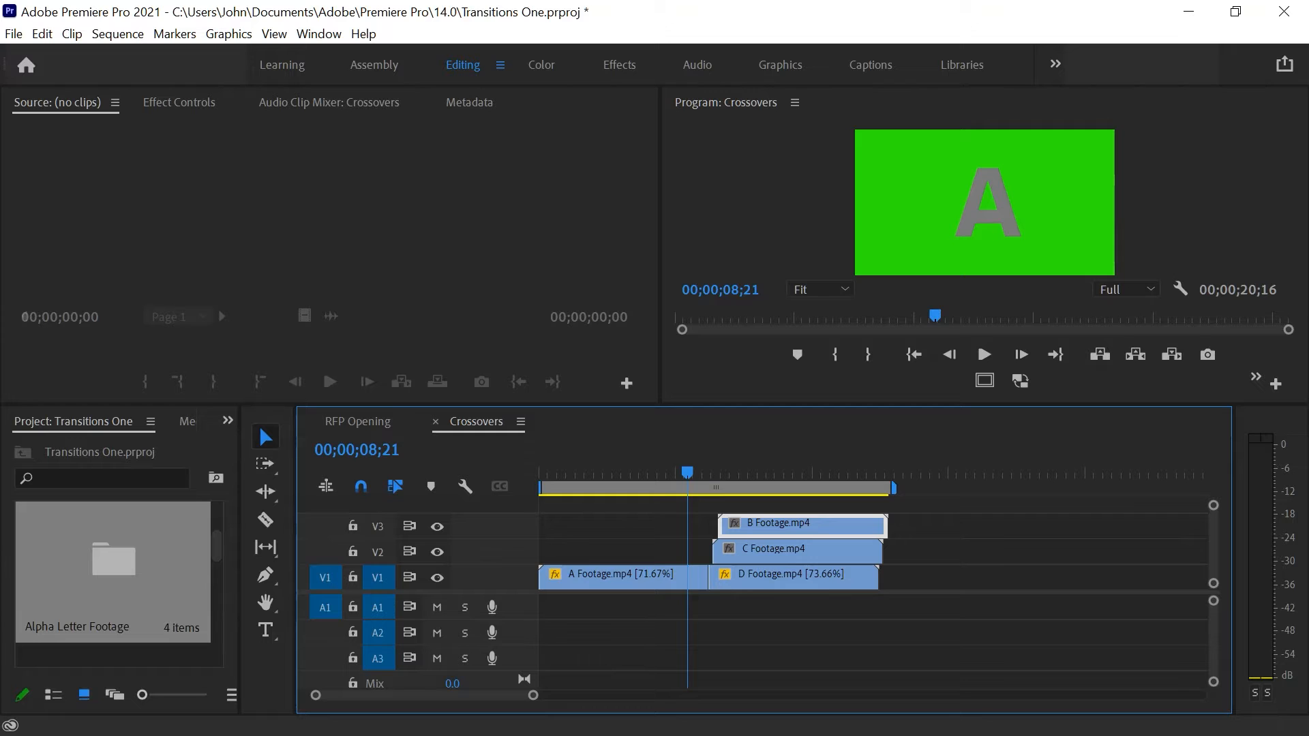
key("space")
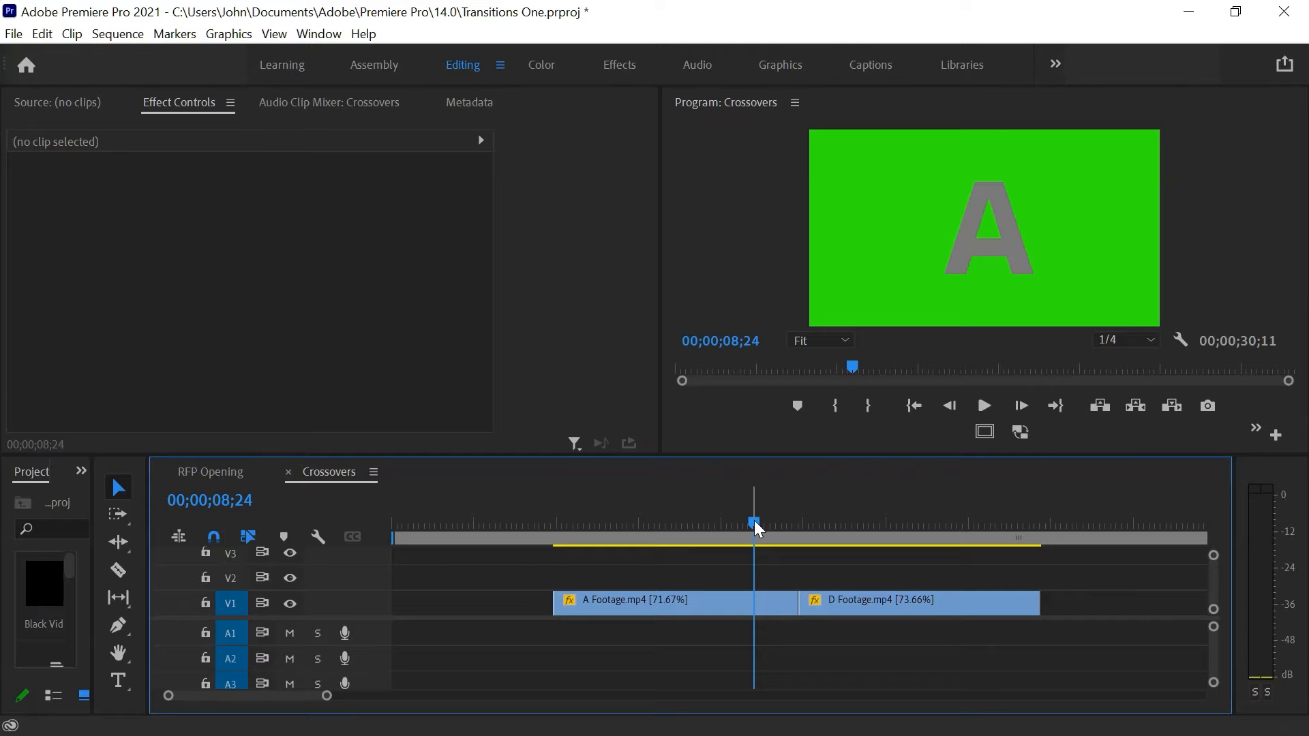
Move D Footage from V1 up to V2, keeping its start aligned with the end of A Footage.
mouse_move(754, 521)
left_mouse_down()
mouse_move(816, 526)
mouse_move(746, 537)
left_mouse_up()
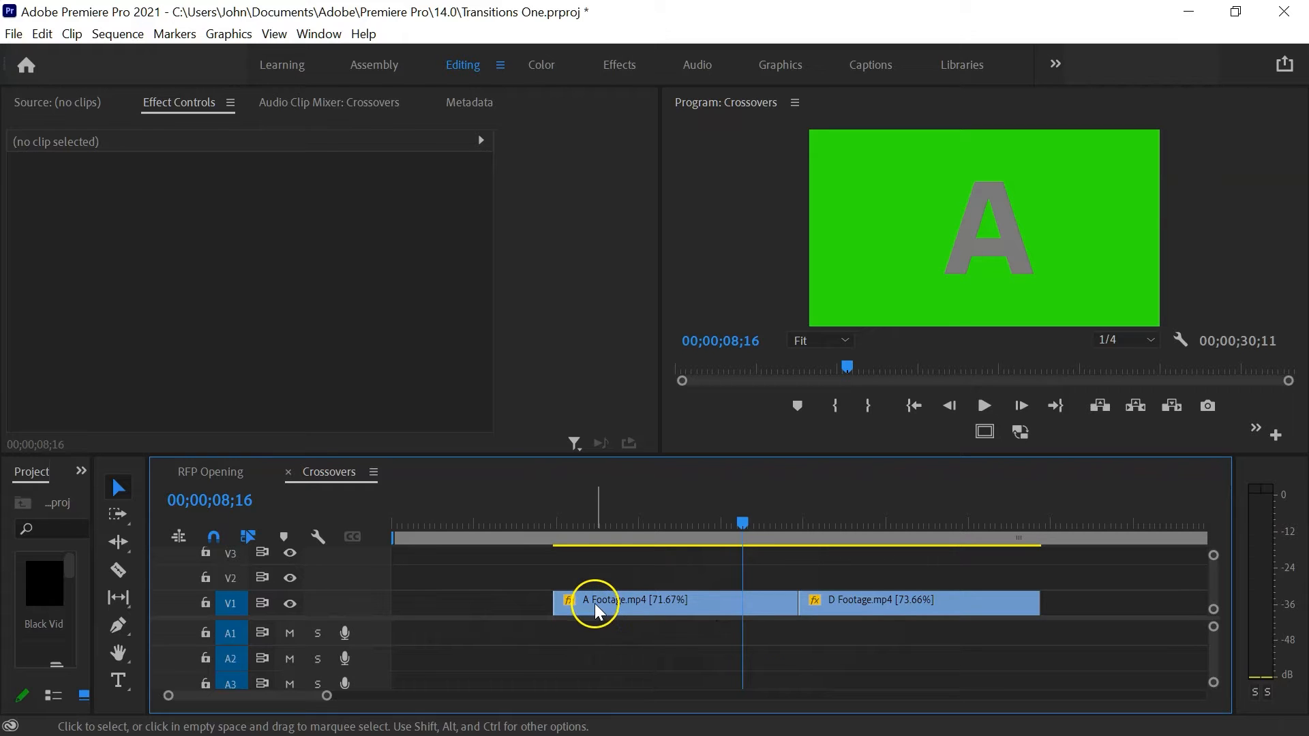
left_click(866, 604)
left_click_drag(866, 604, 866, 593)
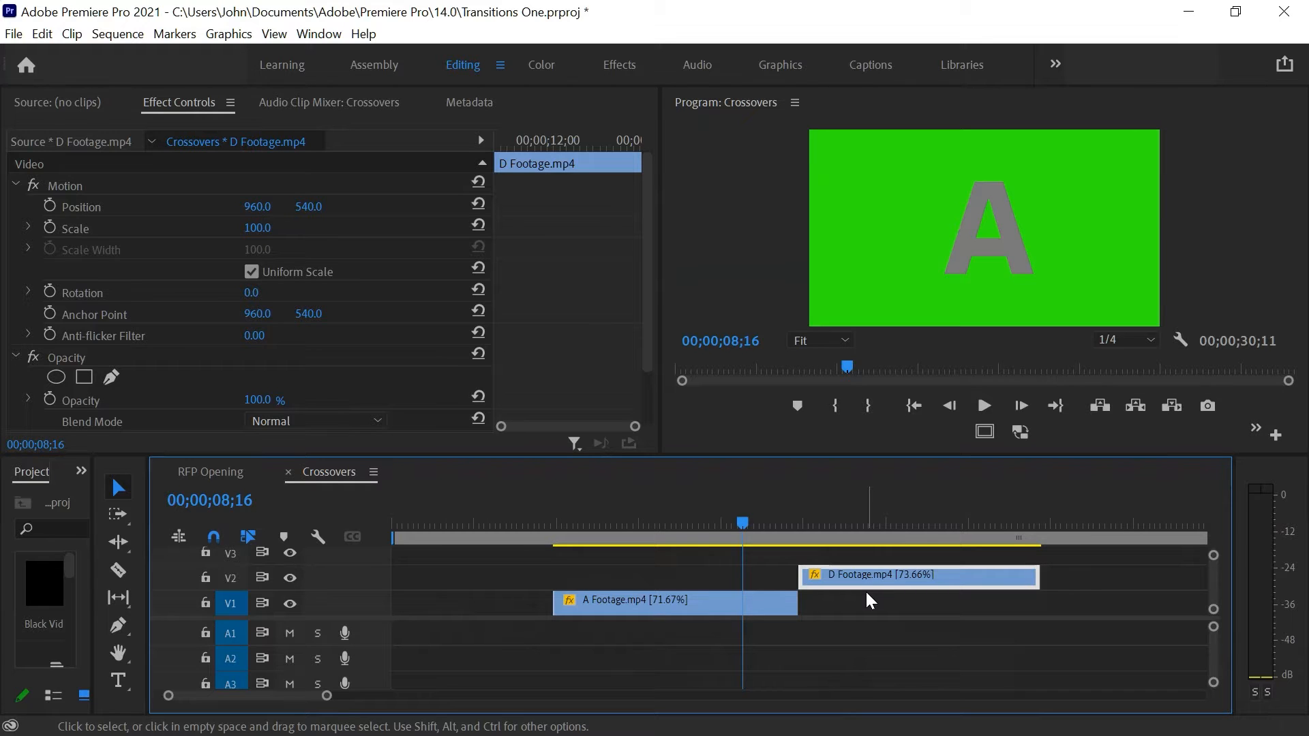
left_click_drag(862, 580, 876, 573)
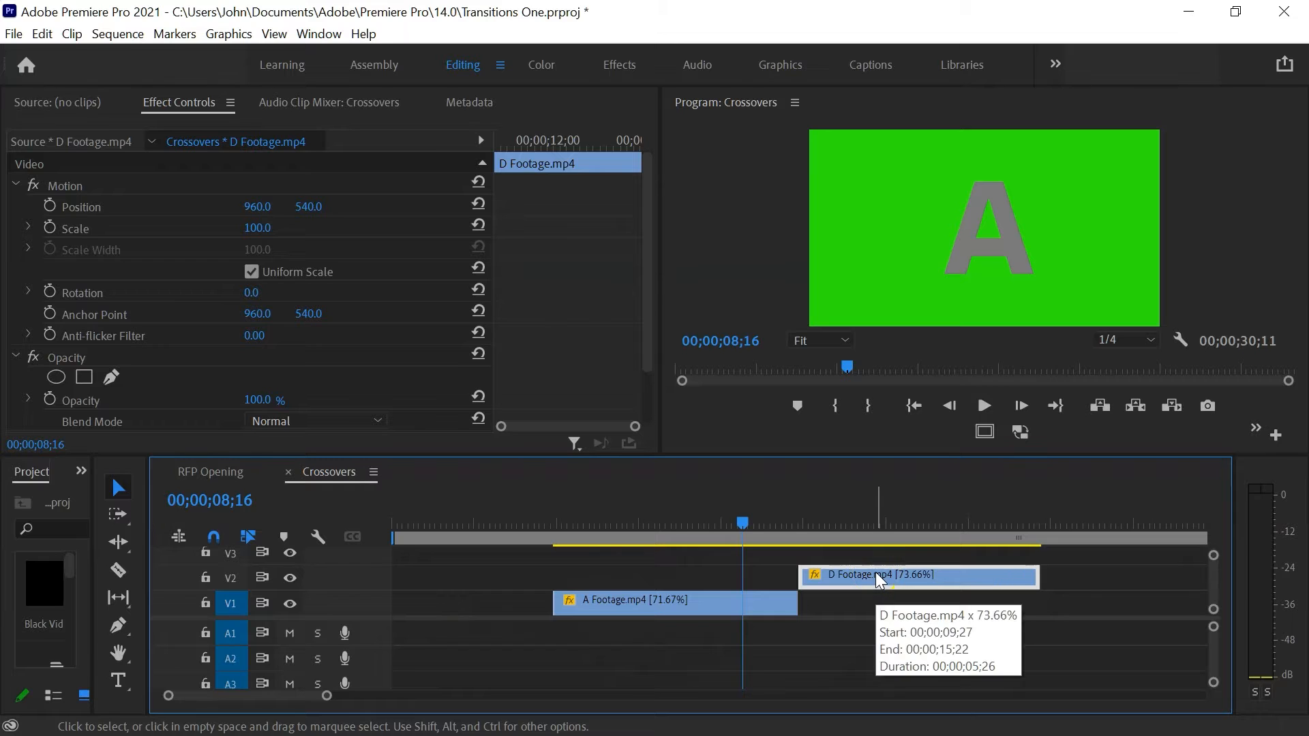
Move D Footage on V2 15 frames earlier to start at 00;00;09;12, overlapping the end of A Footage, with snapping enabled.
left_click(797, 530)
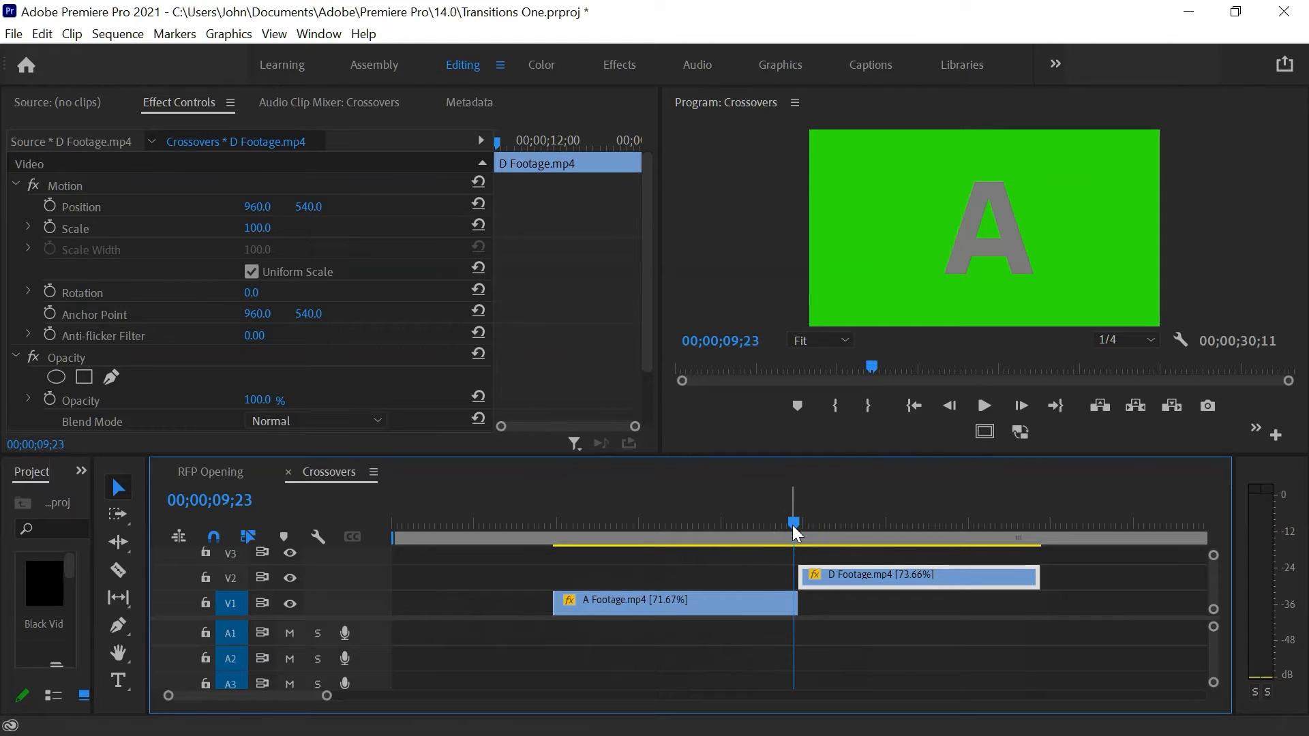
key("Down")
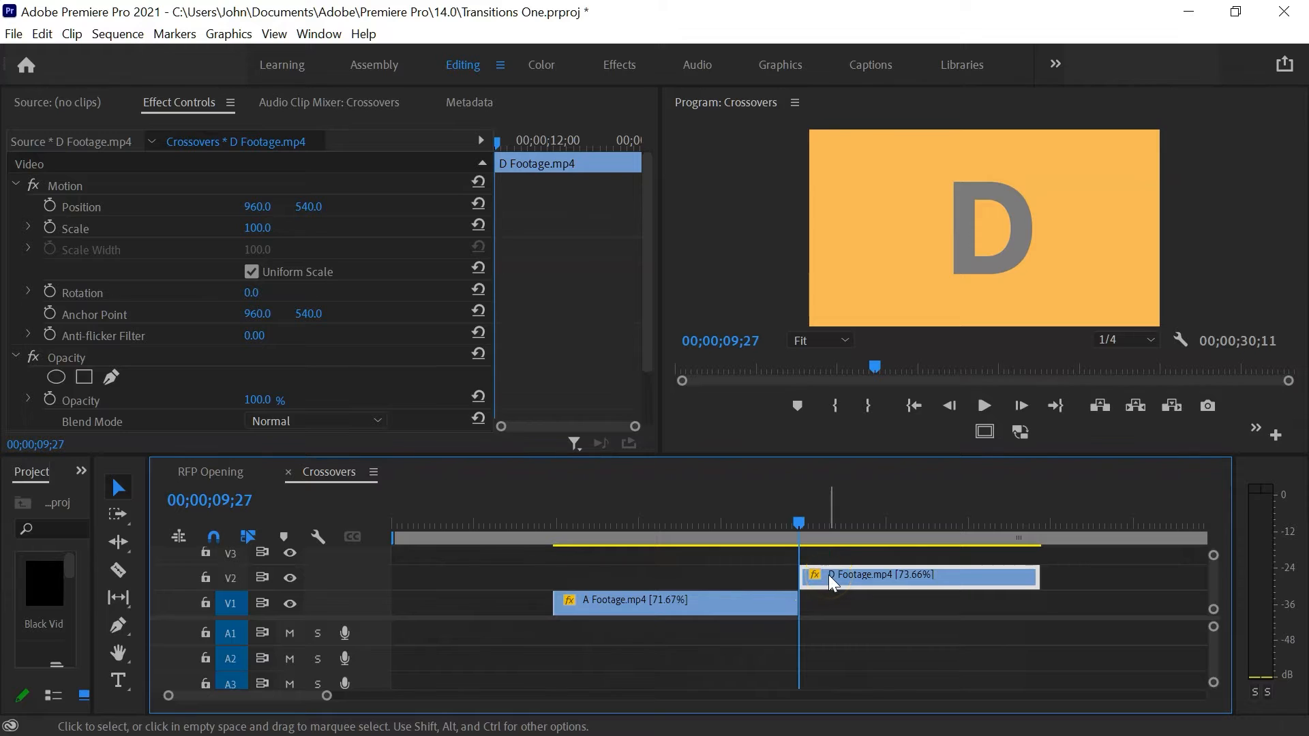
key("shift")
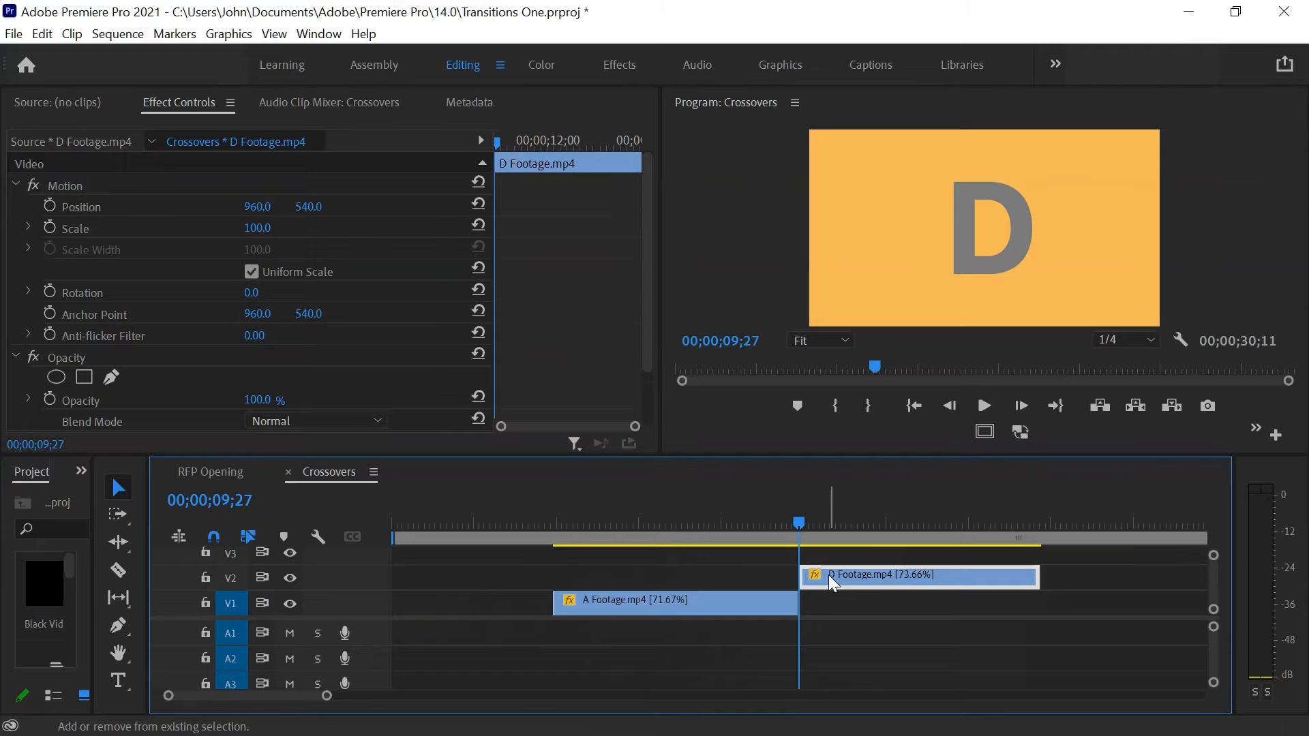
key("shift+Left")
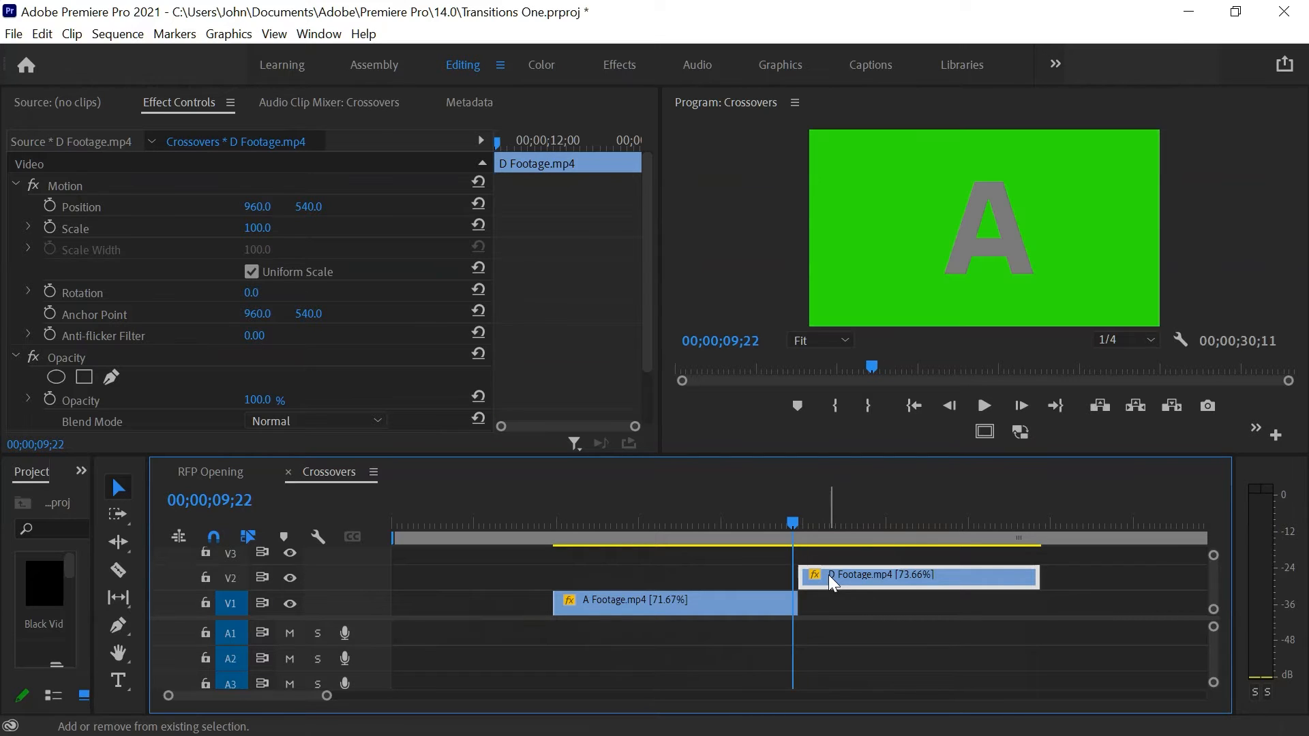
key("shift+Left")
key("shift+Left")
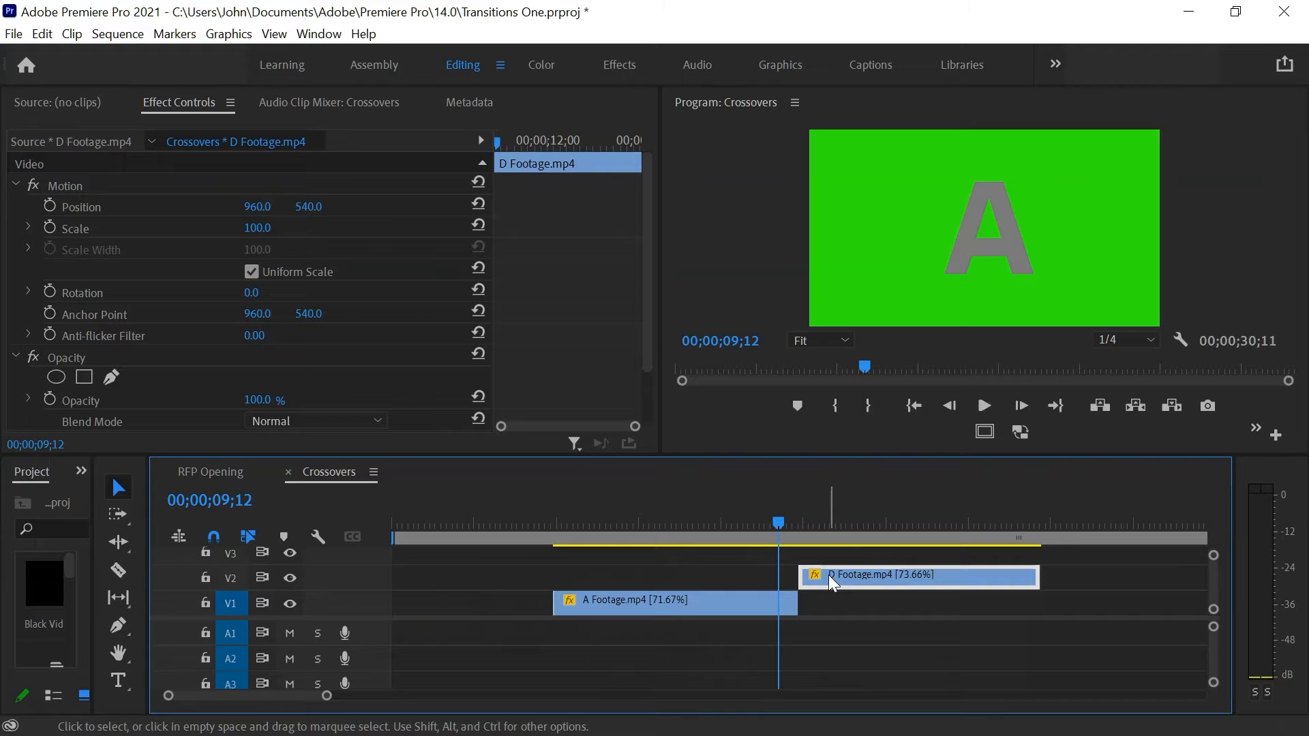
left_click(860, 585)
left_click_drag(863, 577, 847, 572)
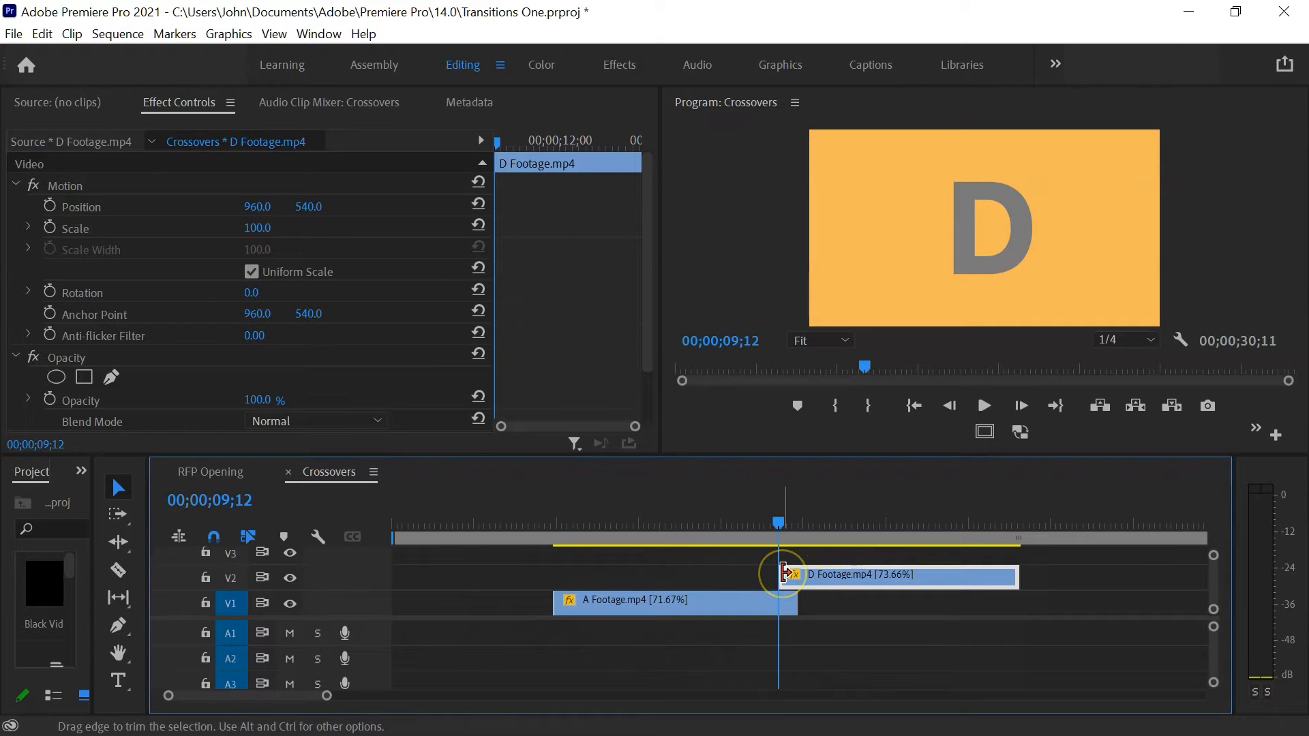
left_click(777, 526)
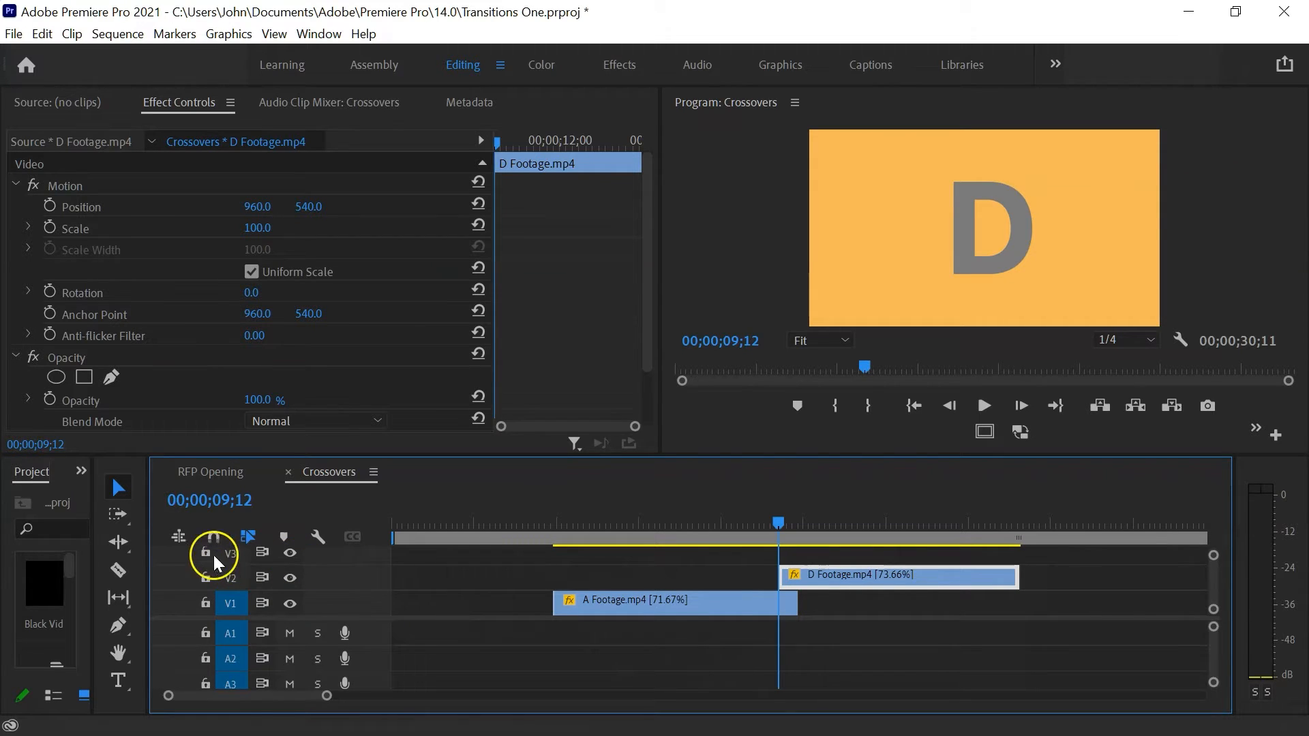
left_click(212, 536)
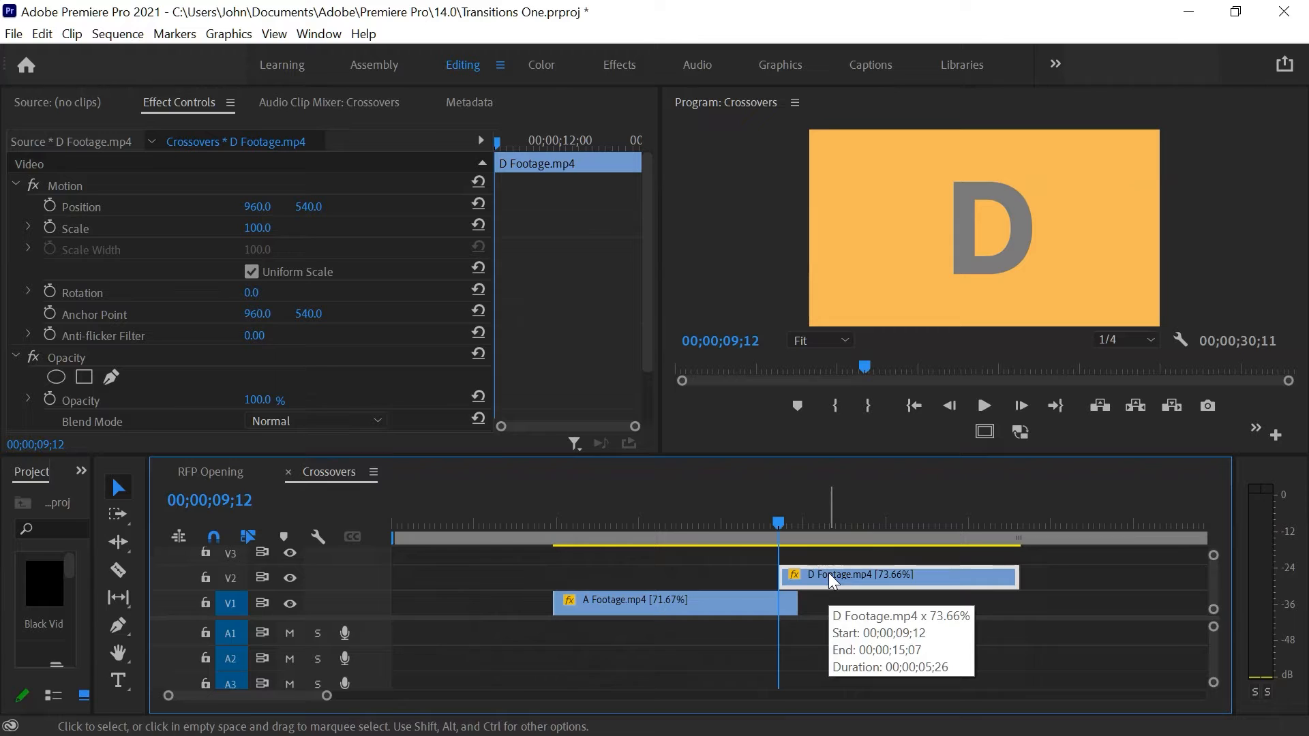
Add 100% opacity keyframes to D Footage at its start, 00;00;09;12, and at the end of A Footage, 00;00;09;25.
scroll(335, 320, "down", 3)
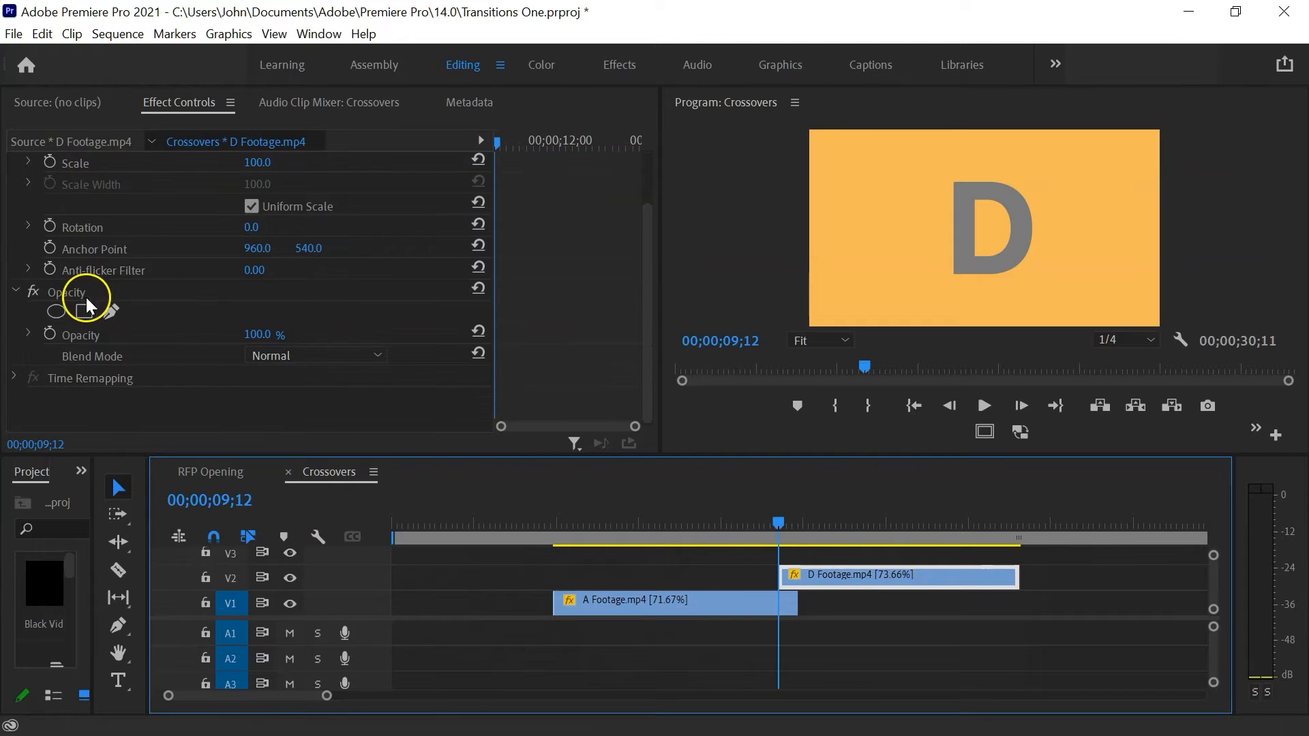
left_click(50, 335)
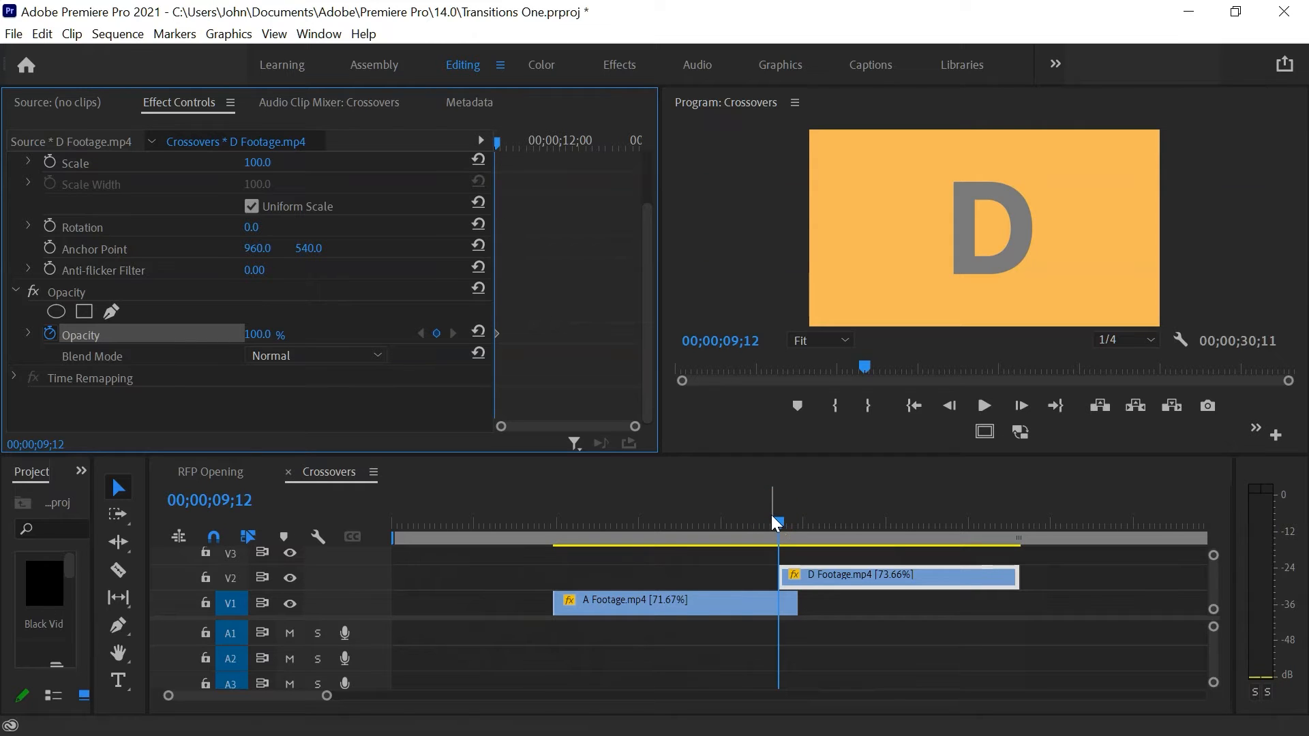
key("shift+Right")
key("shift+Right")
key("shift+Right")
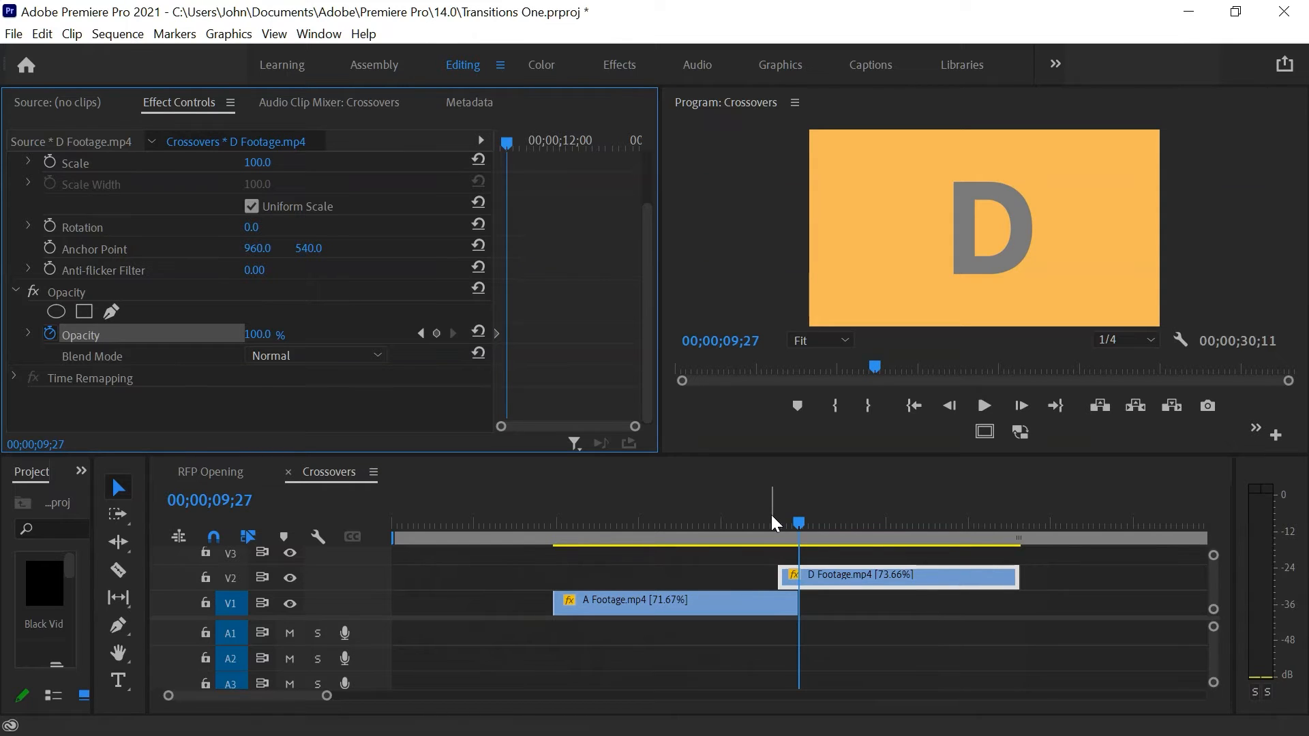
key("Left")
key("Left")
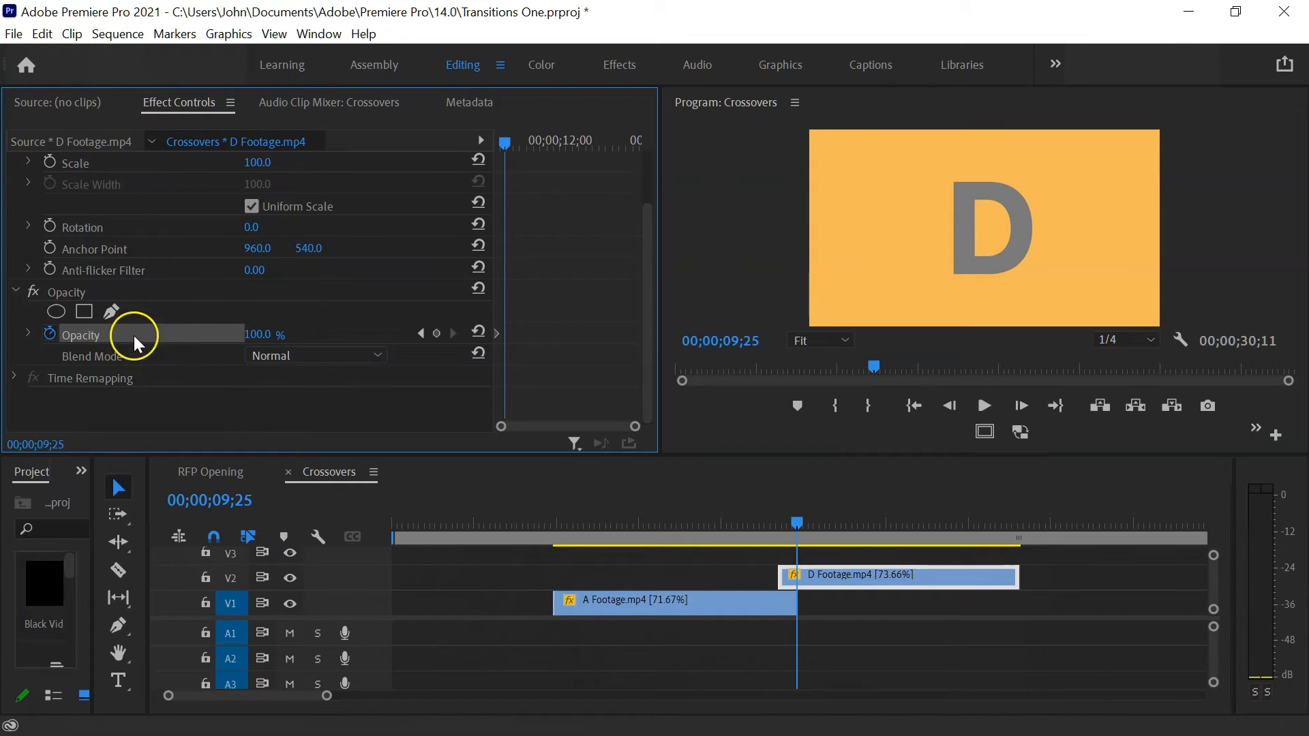
left_click(436, 333)
left_click(436, 333)
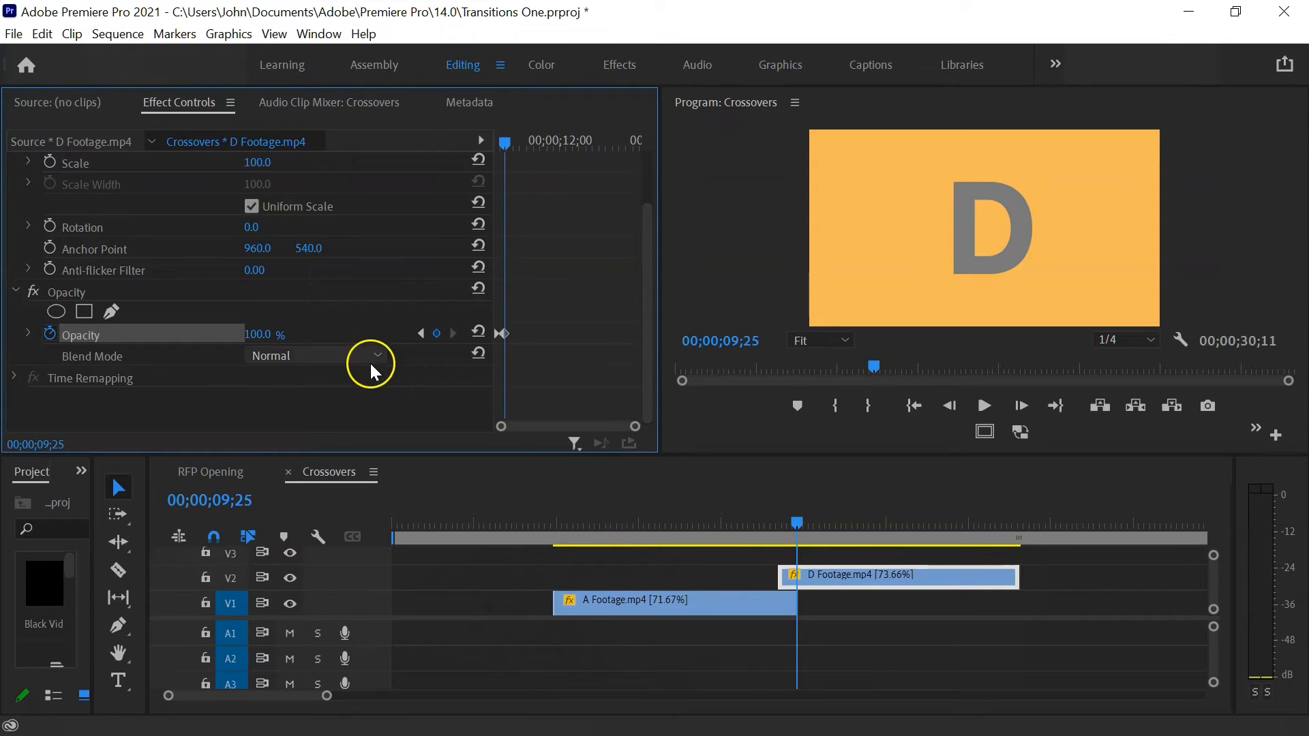
Return to the first opacity keyframe of D Footage at 00;00;09;12 and set it to 0%.
left_click(420, 334)
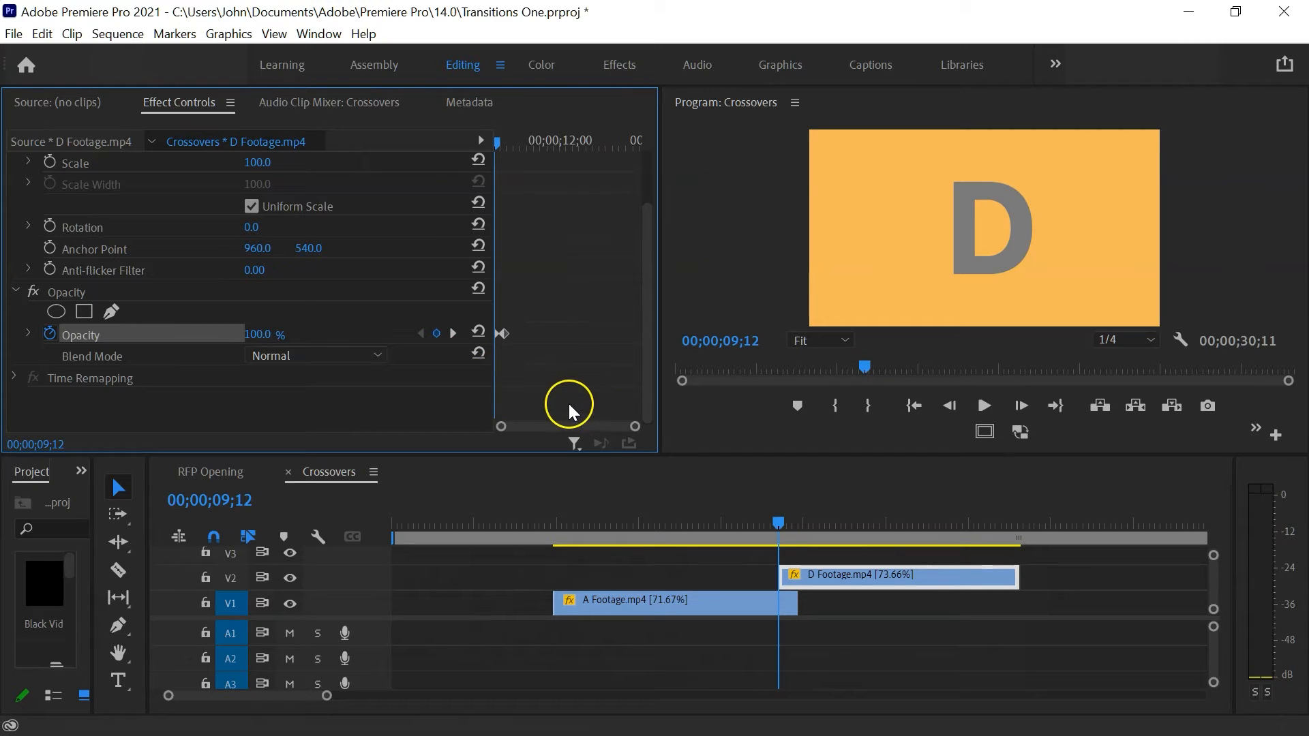
left_click(263, 338)
type("0.0")
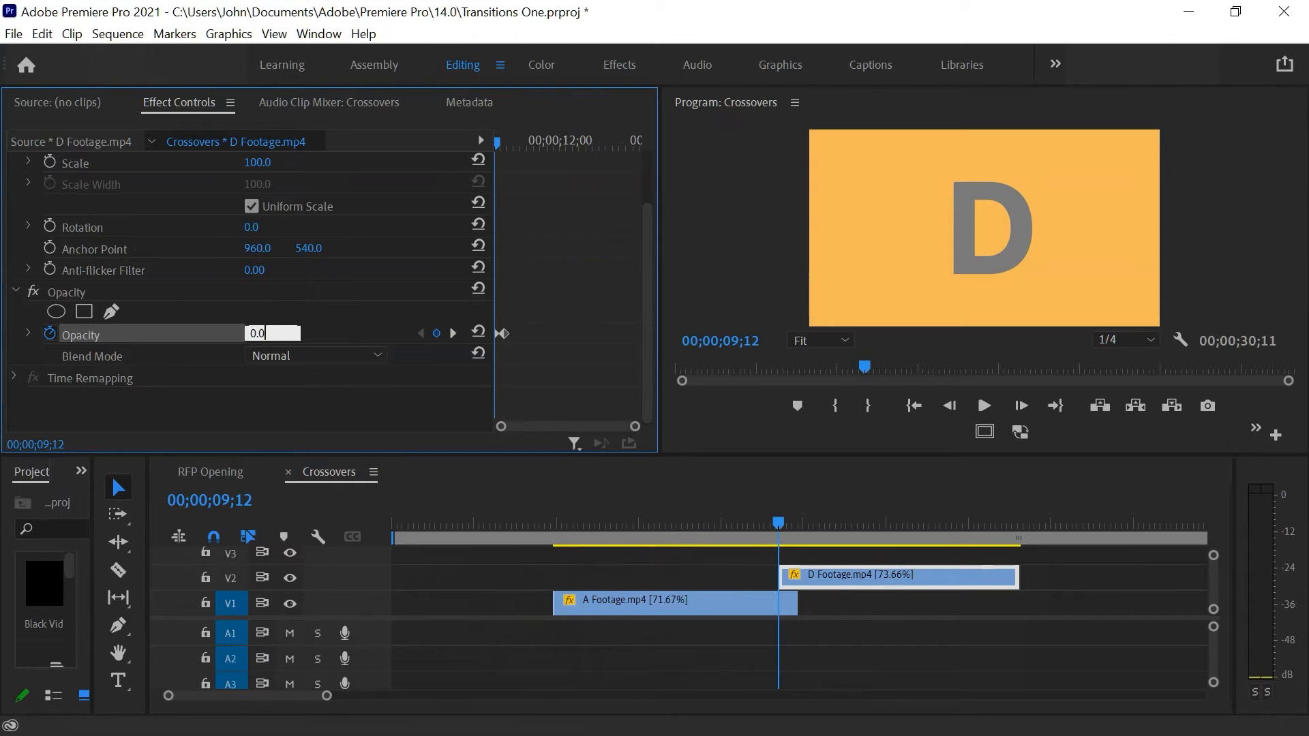
key("Return")
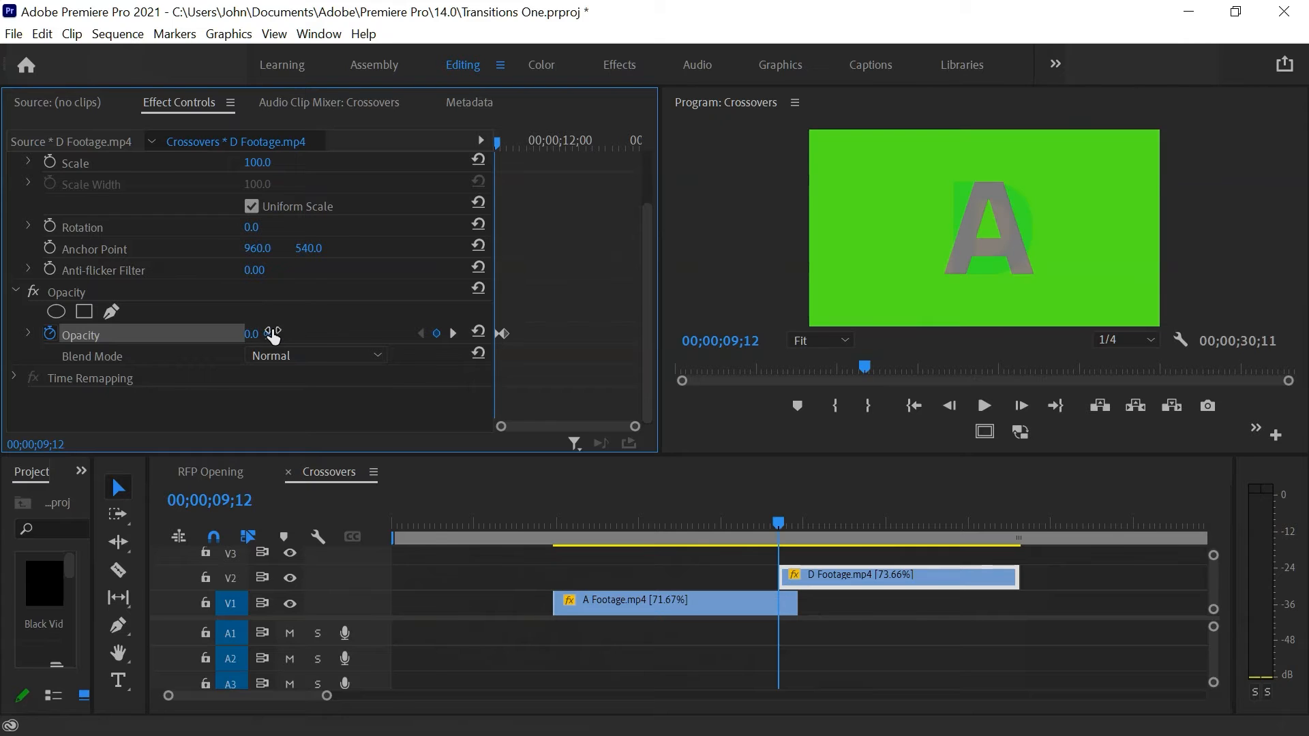
Play and scrub through the opacity fade from A Footage to D Footage, starting at about 00;00;08;20.
left_click(750, 530)
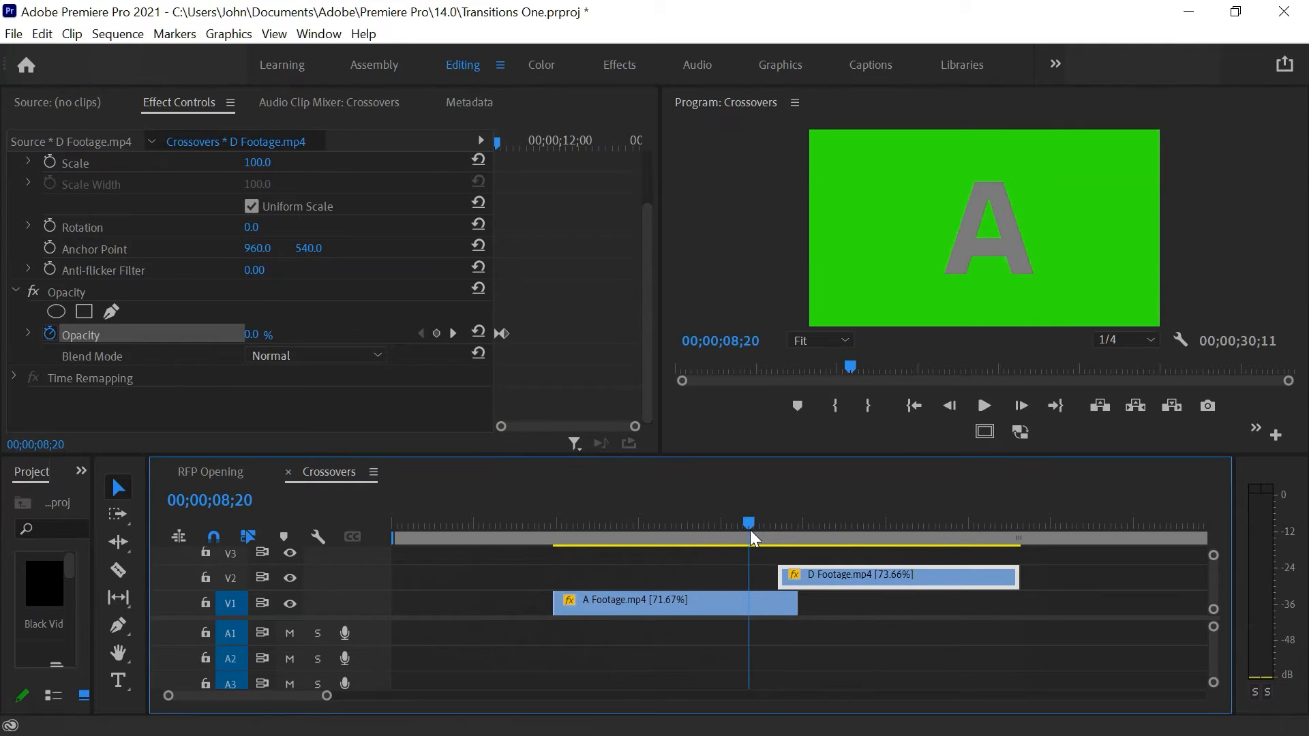
key("space")
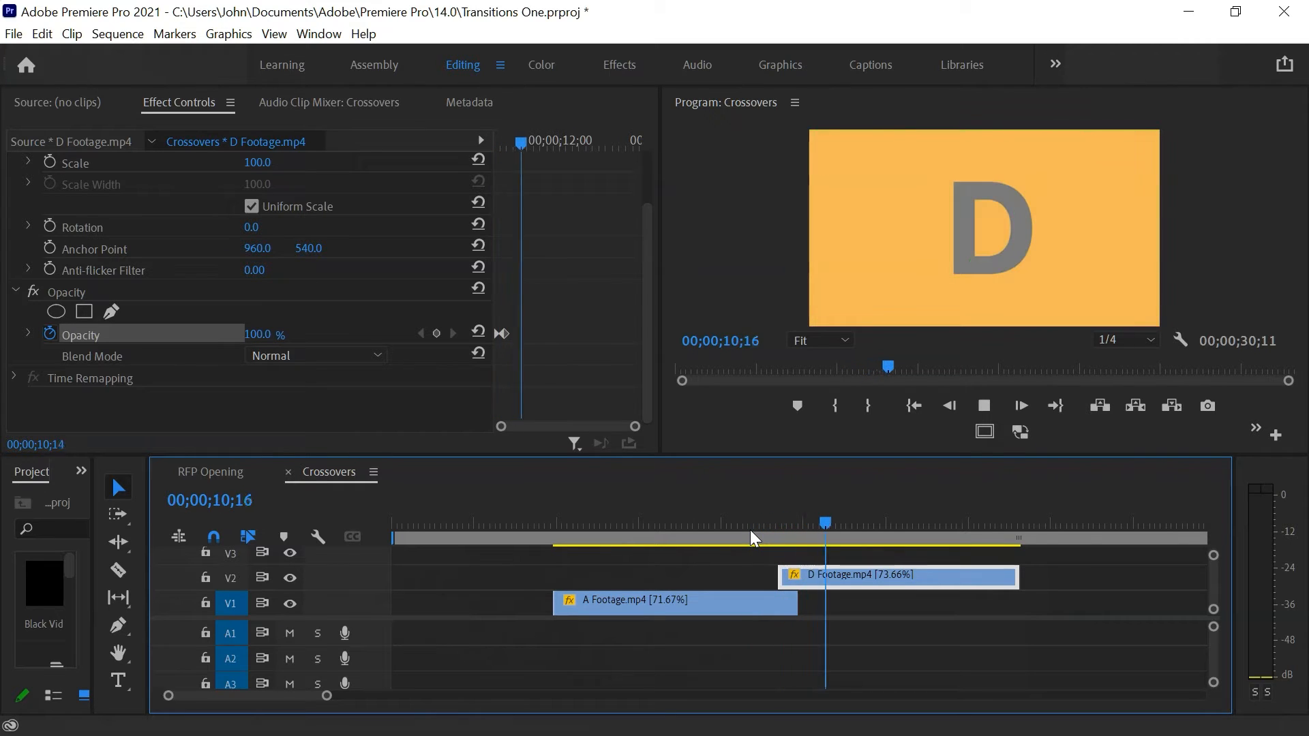
key("space")
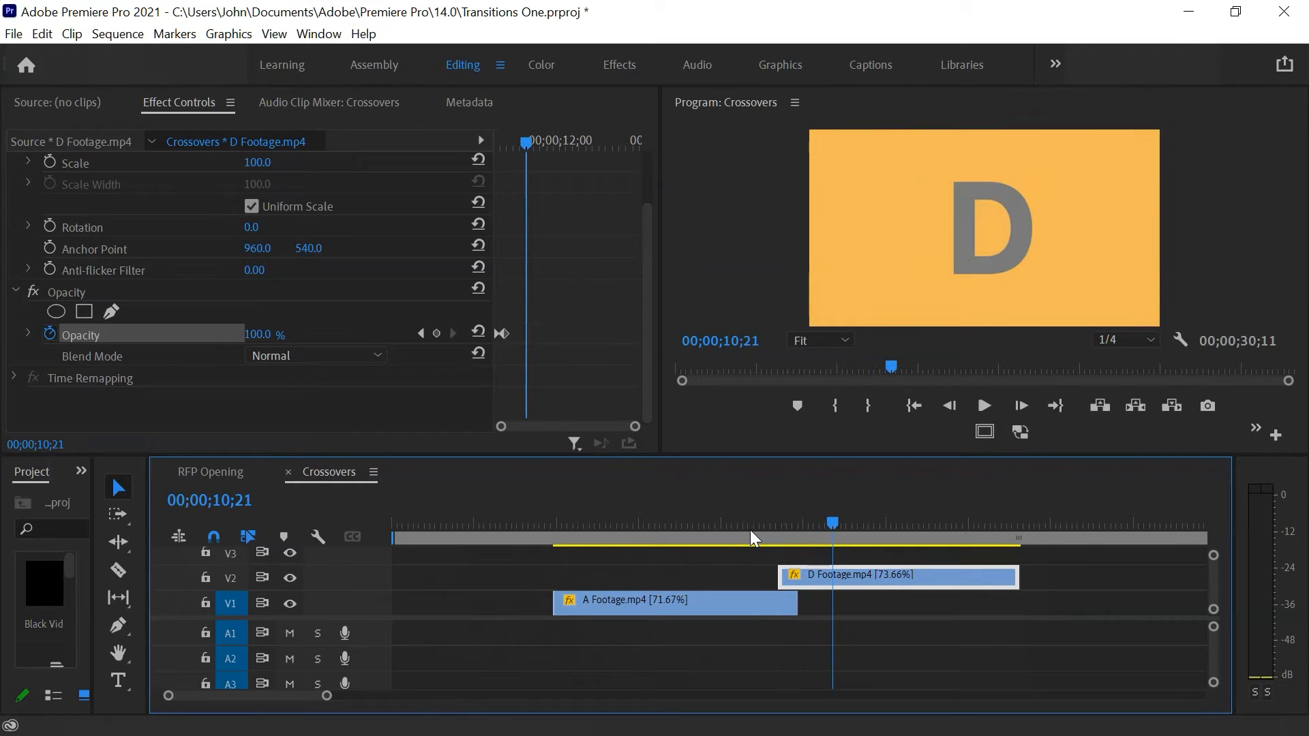
left_click(750, 530)
key("space")
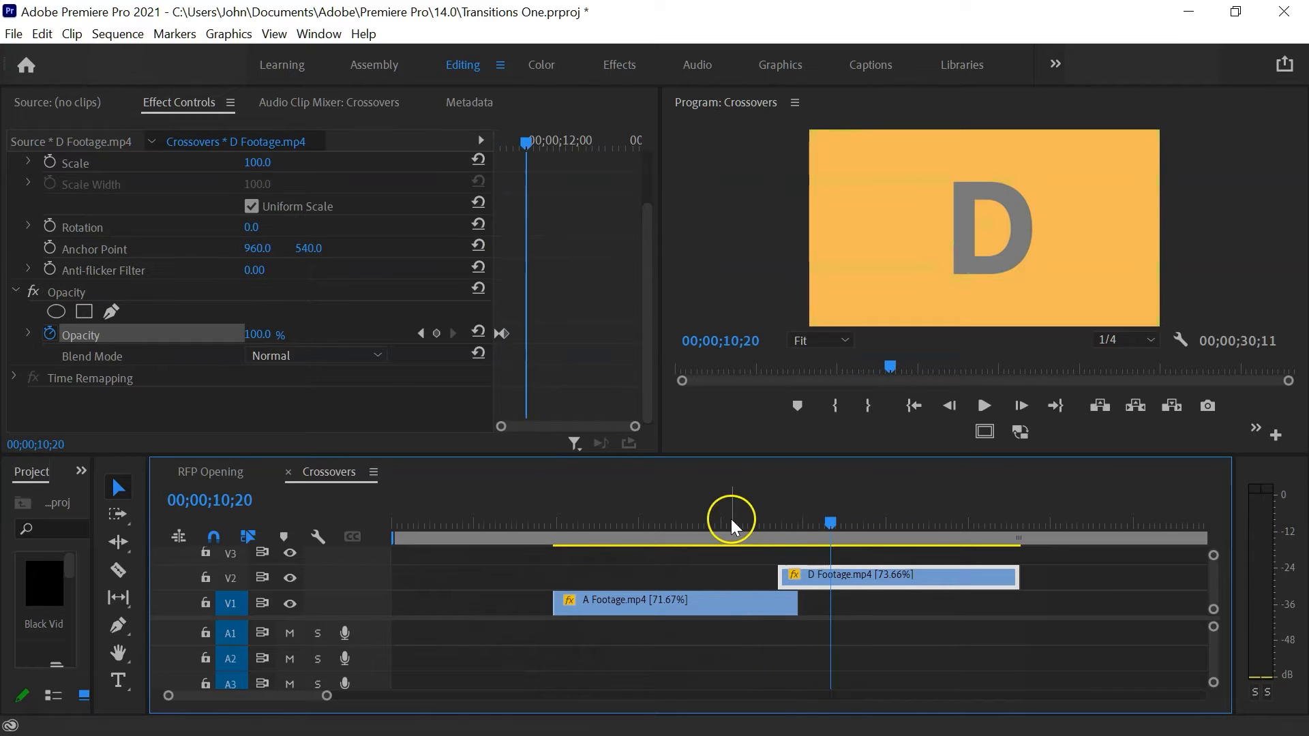
left_click(777, 513)
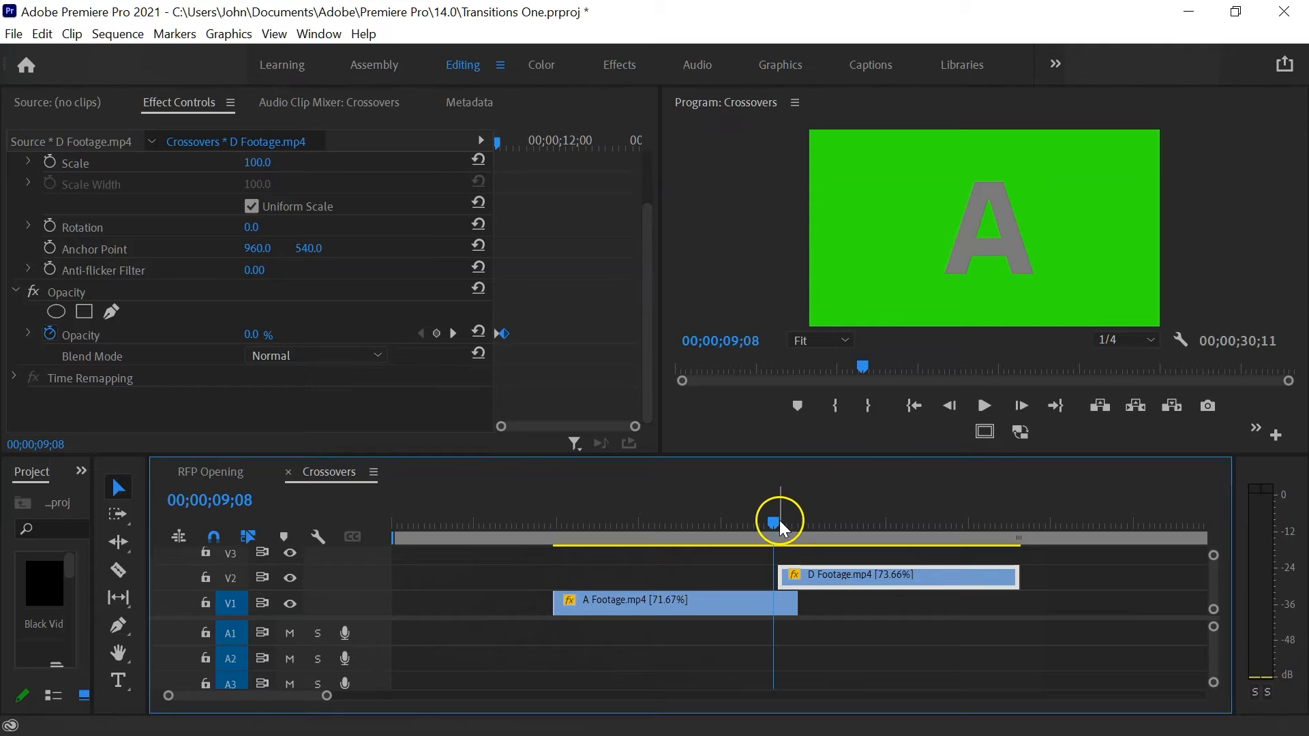
left_click_drag(774, 521, 766, 517)
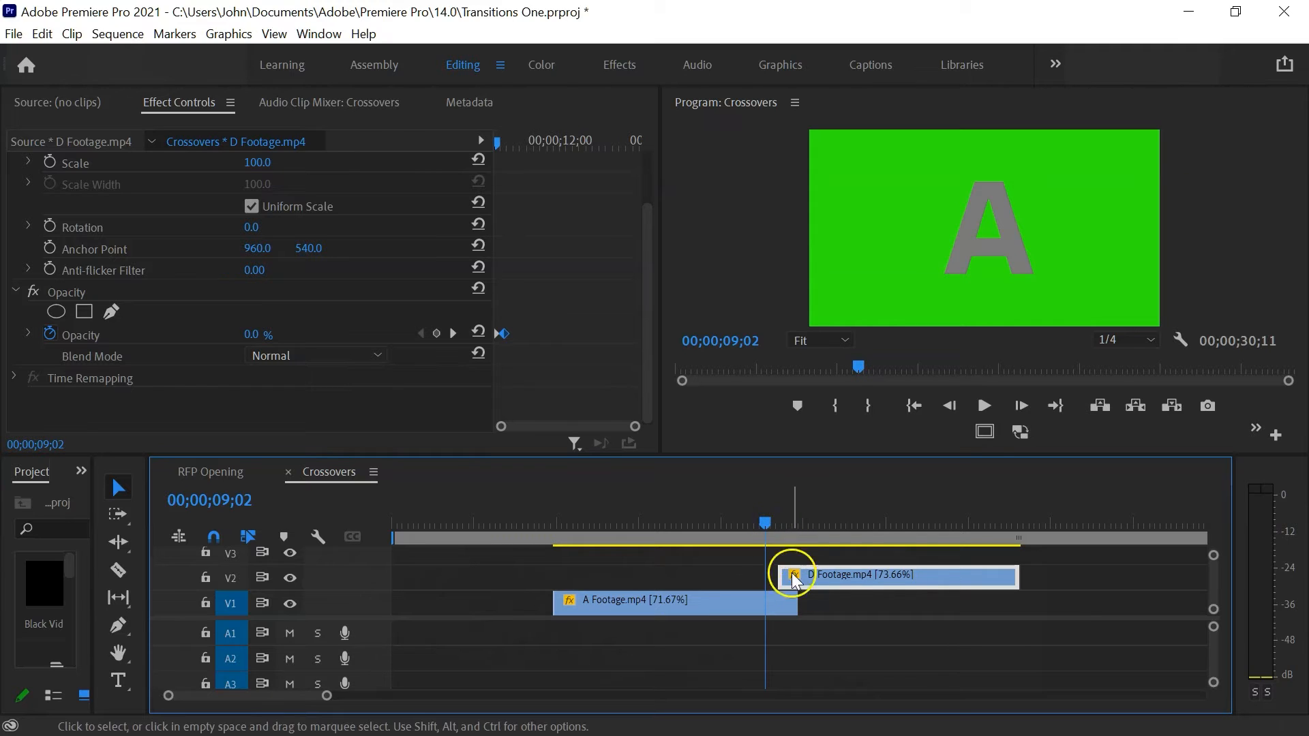
Move D Footage on V2 earlier to start at 00;00;09;02, and shift its second opacity keyframe a few frames later.
right_click(855, 572)
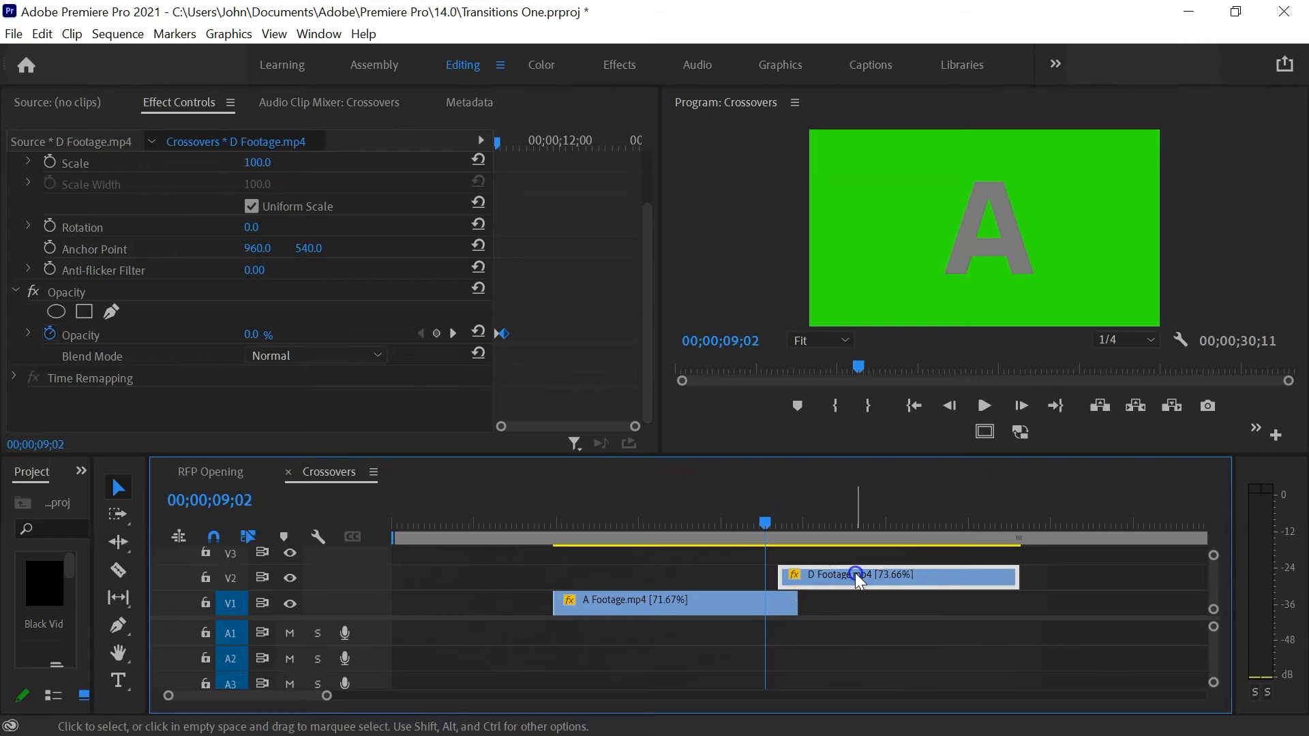
left_click_drag(855, 573, 846, 575)
left_click(651, 403)
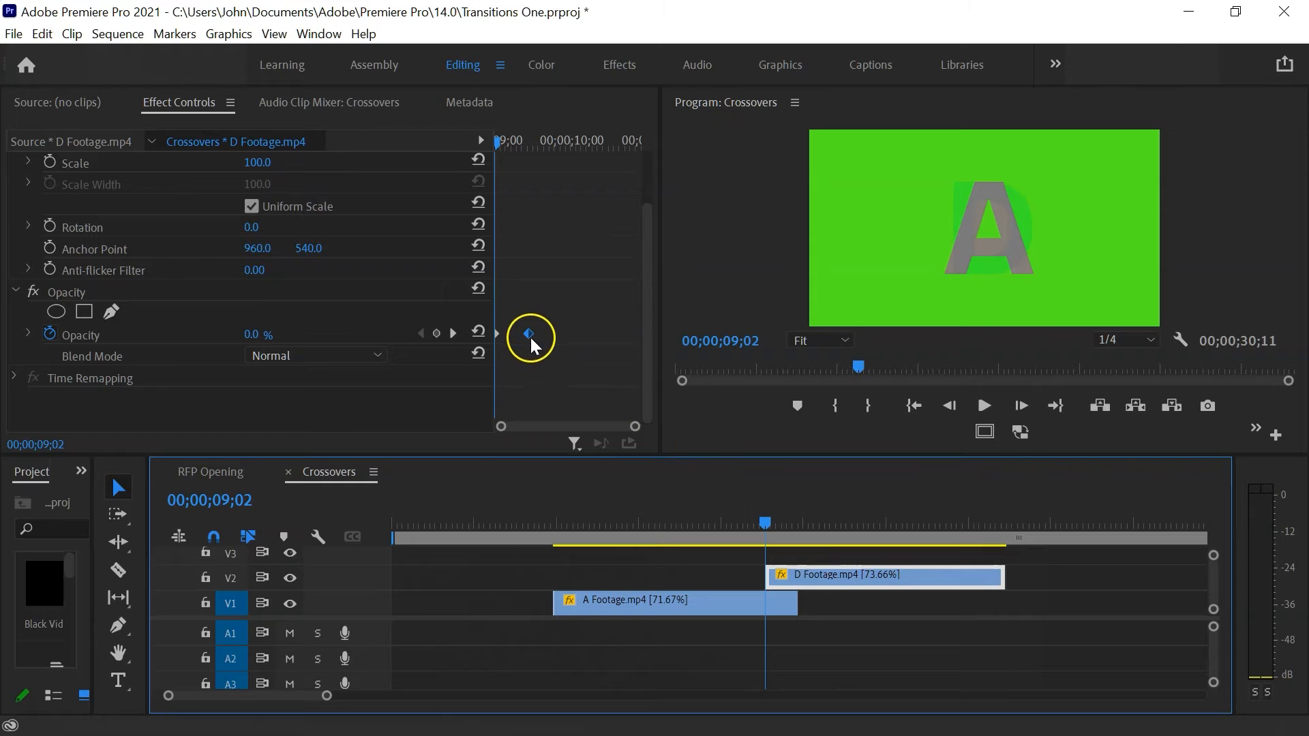
left_click_drag(530, 335, 539, 336)
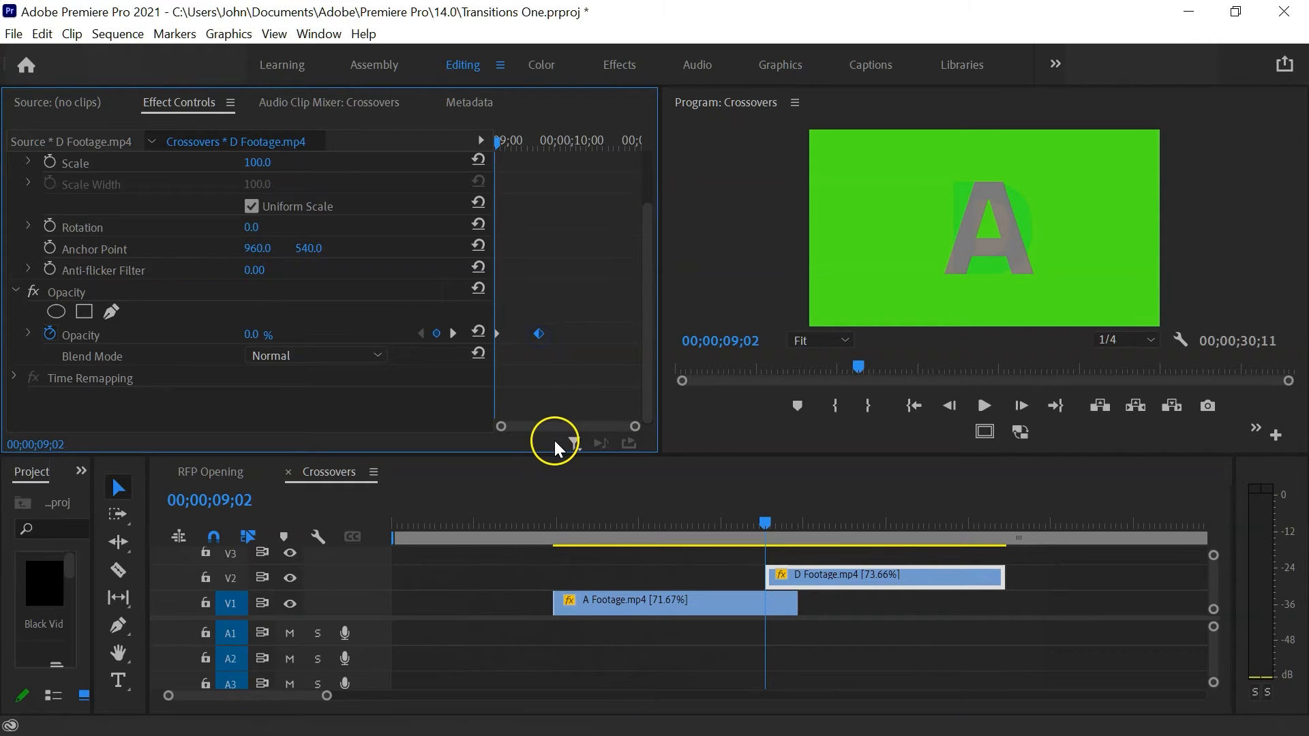
Play the lengthened opacity fade from A Footage to D Footage, starting at 00;00;08;09.
left_click(731, 528)
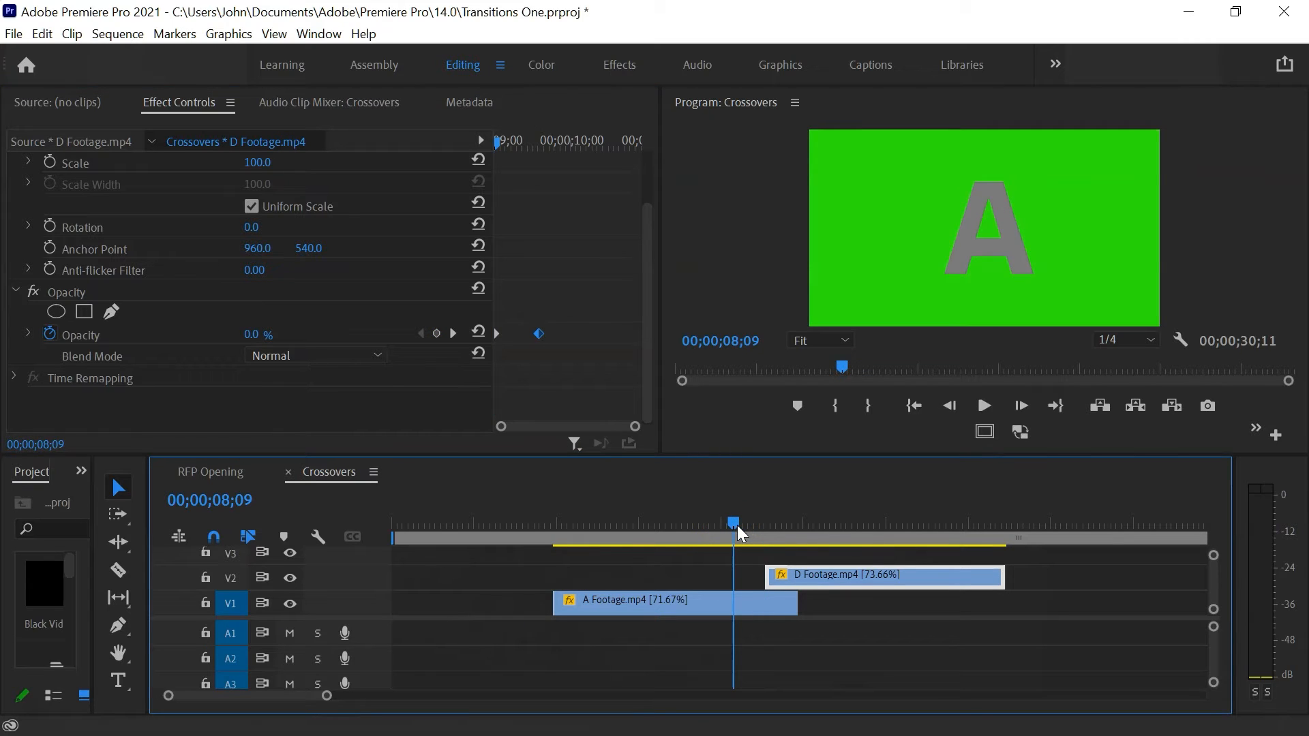
key("space")
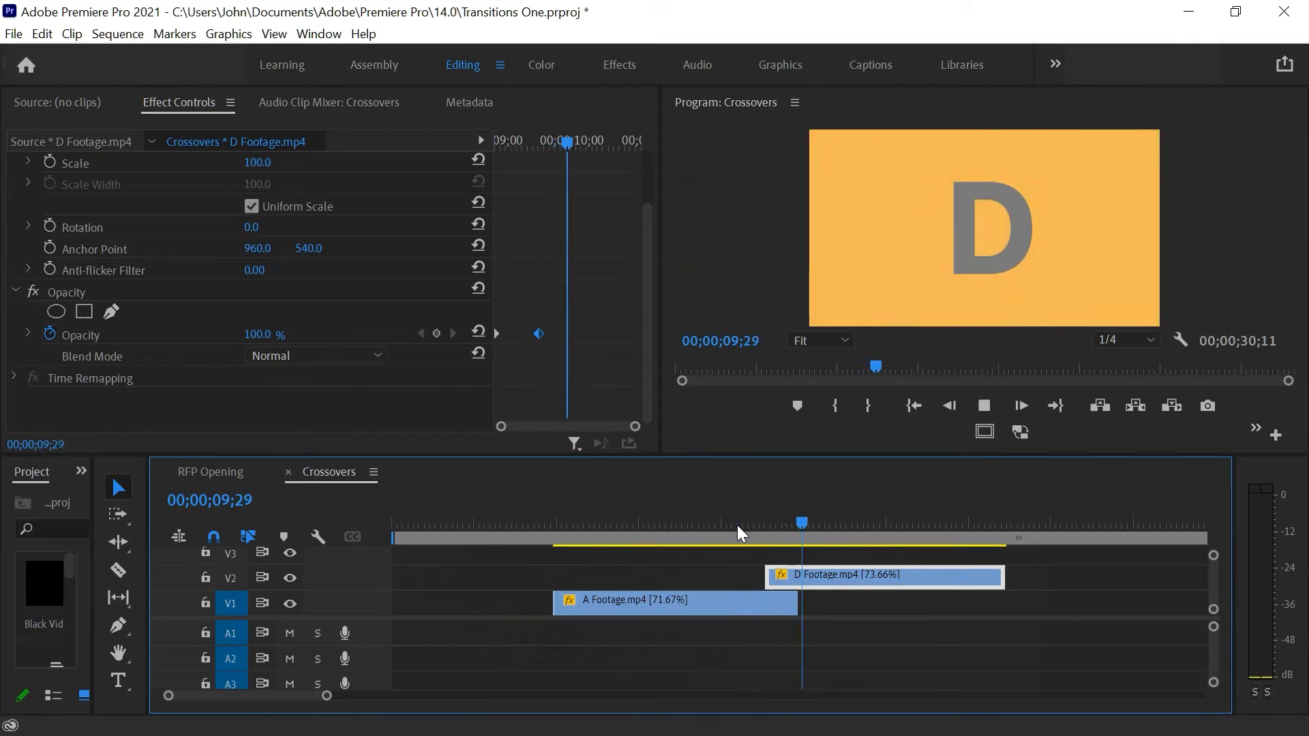
key("space")
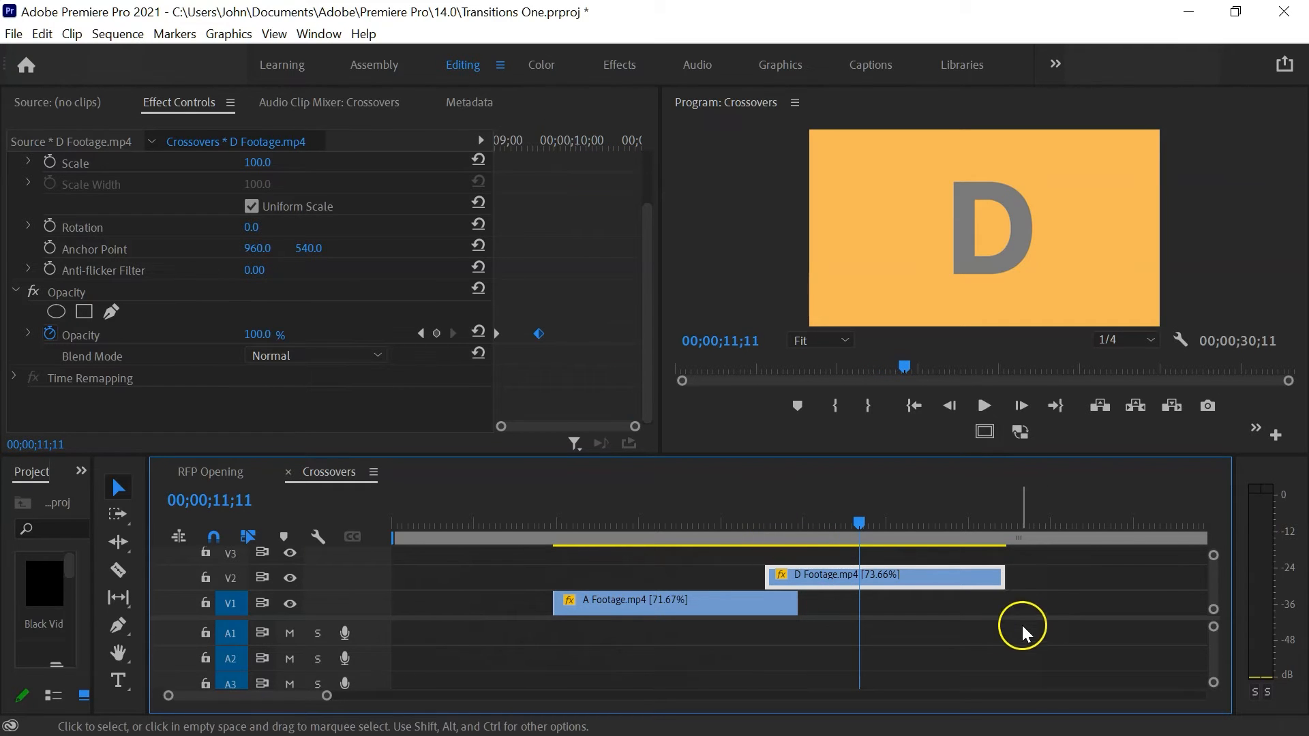
Move 10_SU1HIDQx.mov up to V2 and earlier to start at 00;00;24;13, overlapping the end of 1576_2.mov.
scroll(1015, 617, "right", 5)
scroll(1013, 615, "right", 6)
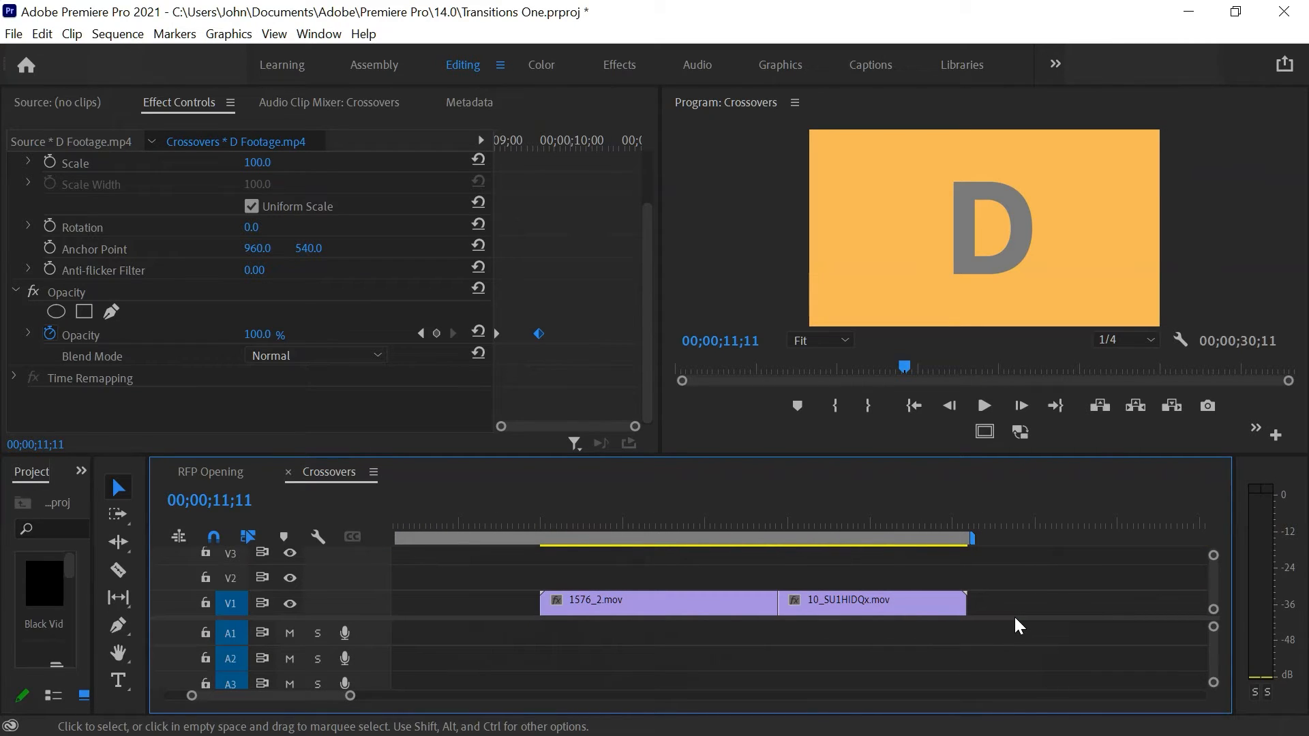
left_click(750, 523)
left_click_drag(757, 521, 702, 554)
left_click(865, 608)
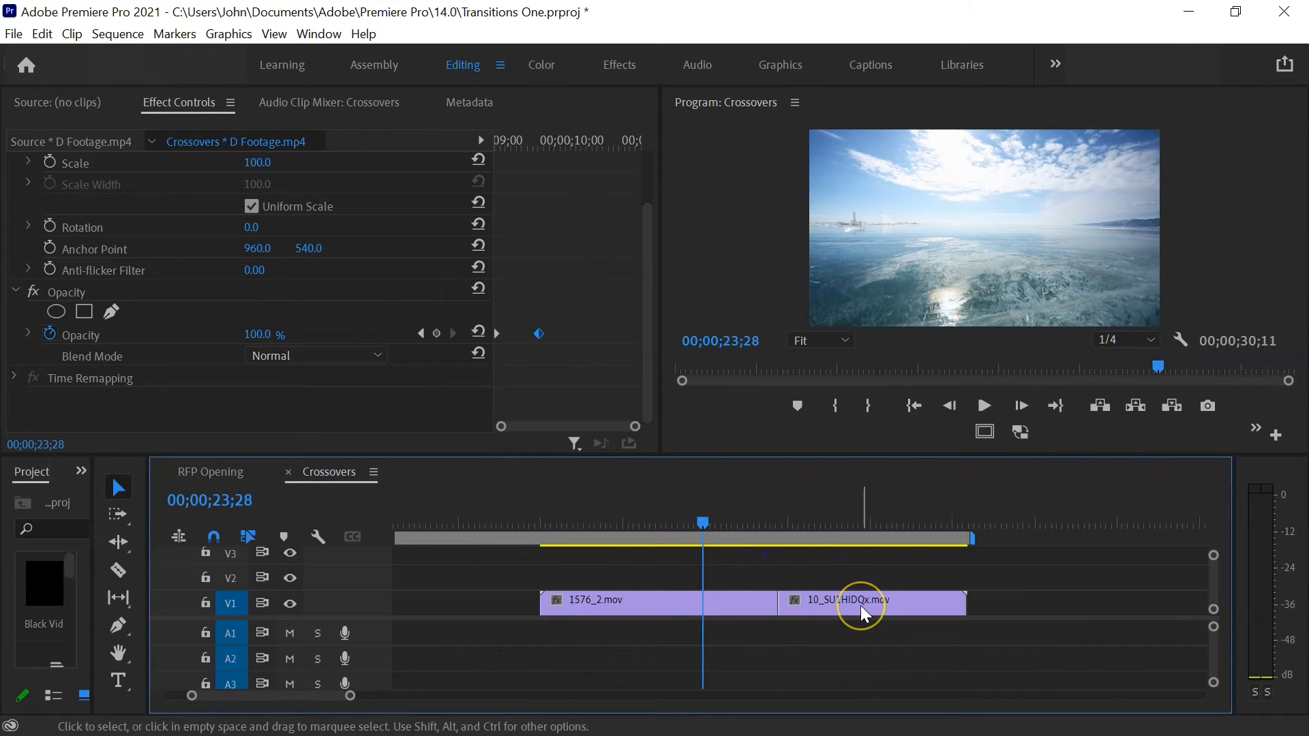
left_click(861, 605)
left_click_drag(861, 606, 856, 591)
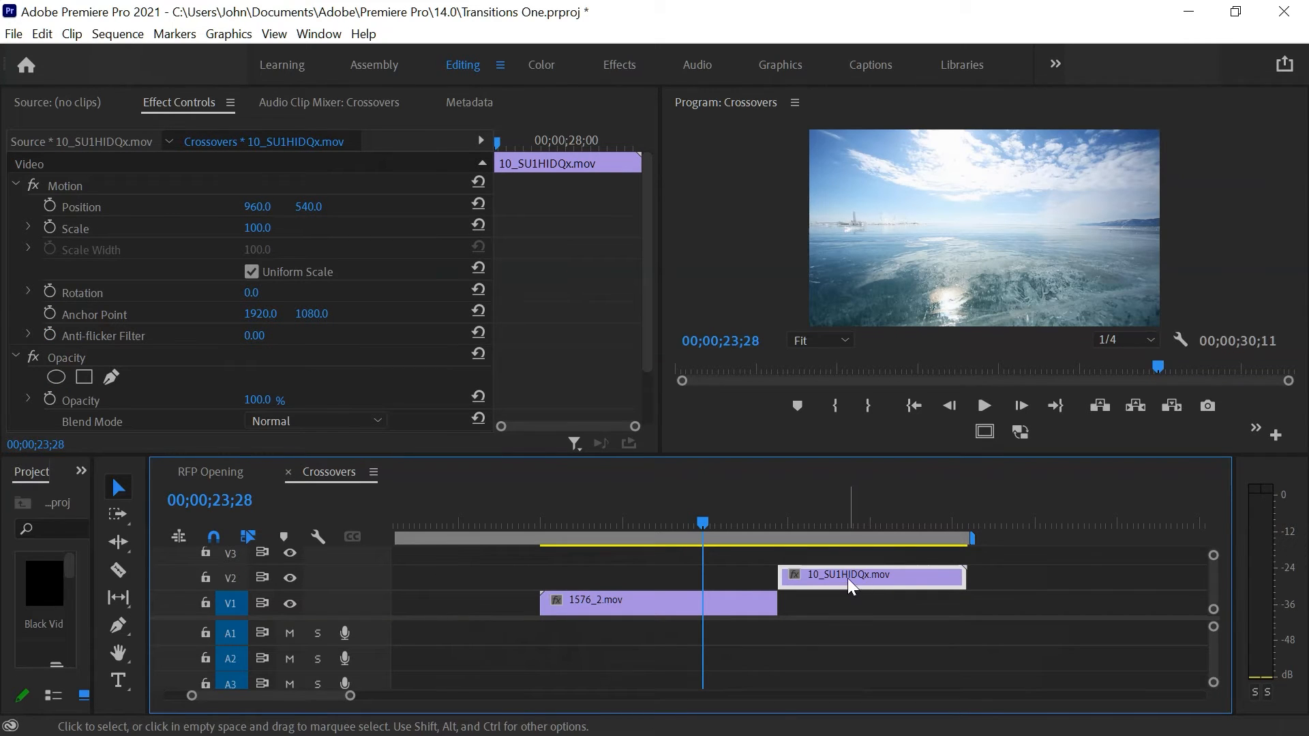
left_click_drag(848, 578, 791, 577)
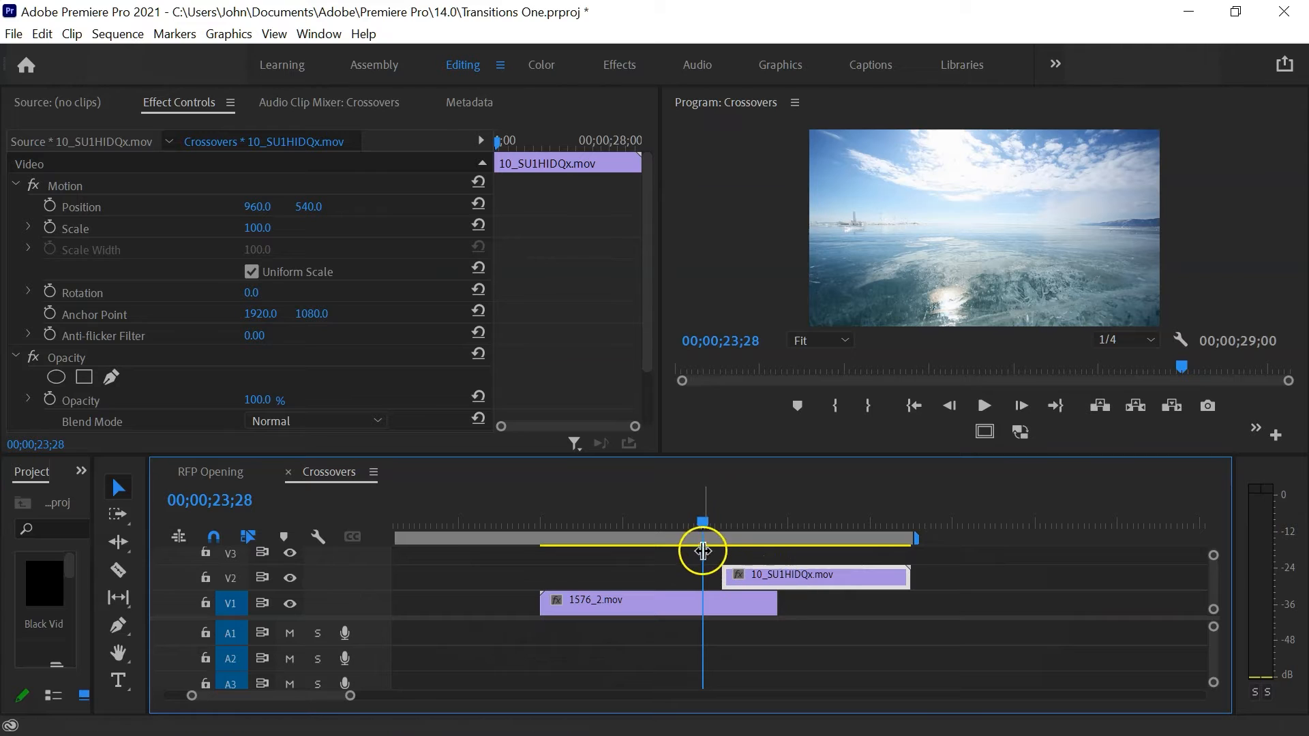
Add 100% opacity keyframes to 10_SU1HIDQx.mov at its start, 00;00;24;13, and near the end of 1576_2.mov, 00;00;25;18.
left_click_drag(705, 527, 723, 525)
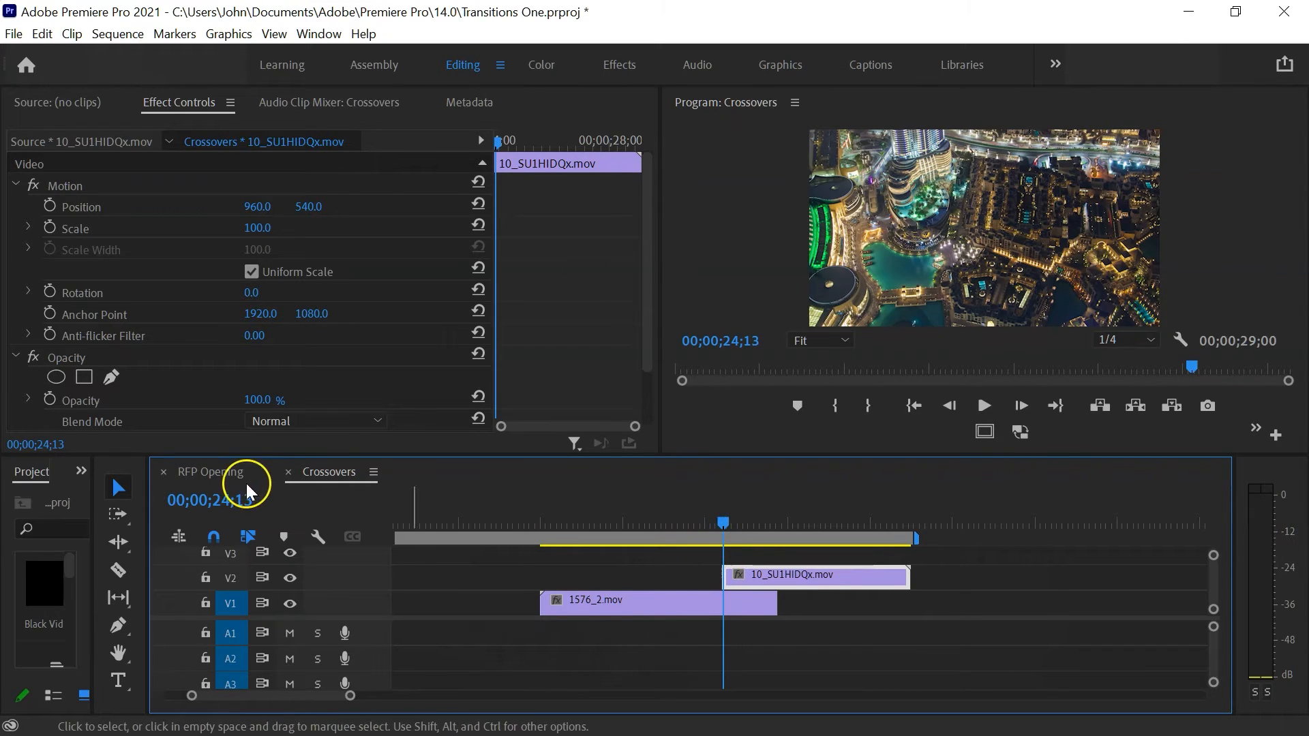
scroll(207, 377, "down", 3)
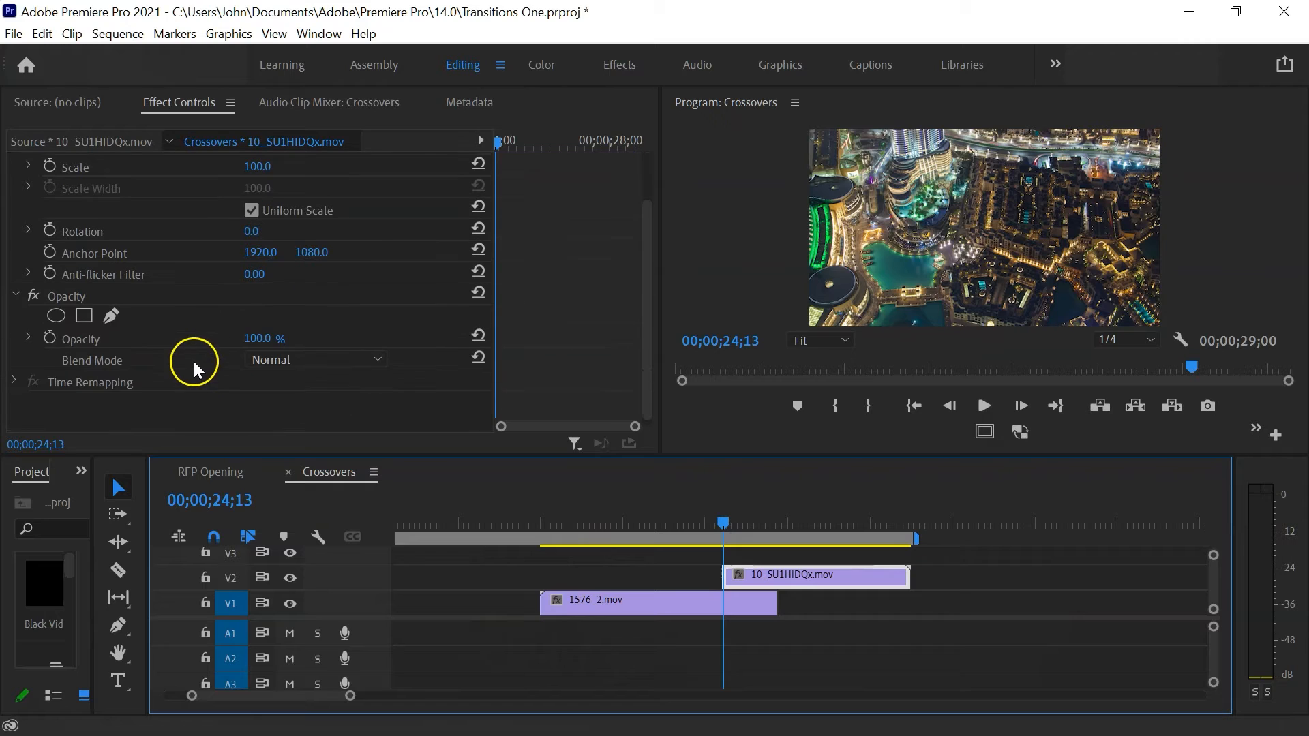
left_click(50, 333)
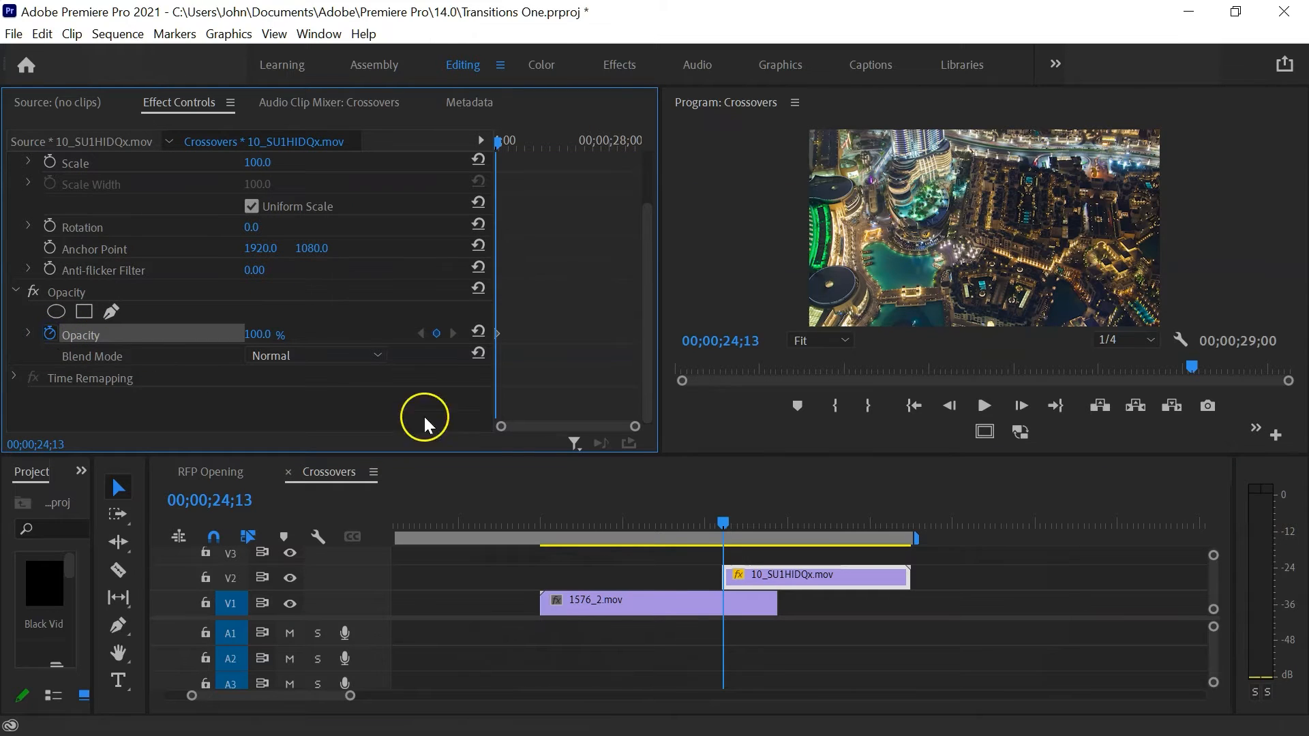
left_click_drag(718, 520, 771, 522)
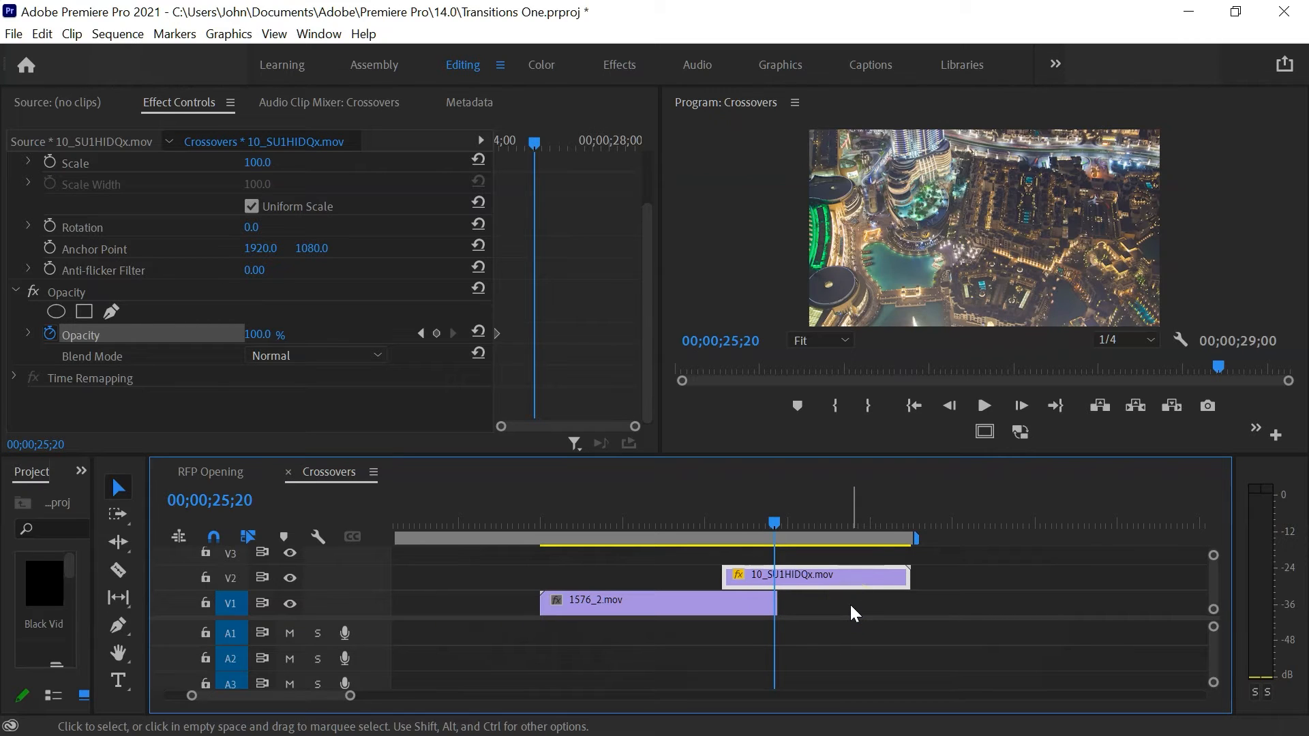
key("Left")
key("Left")
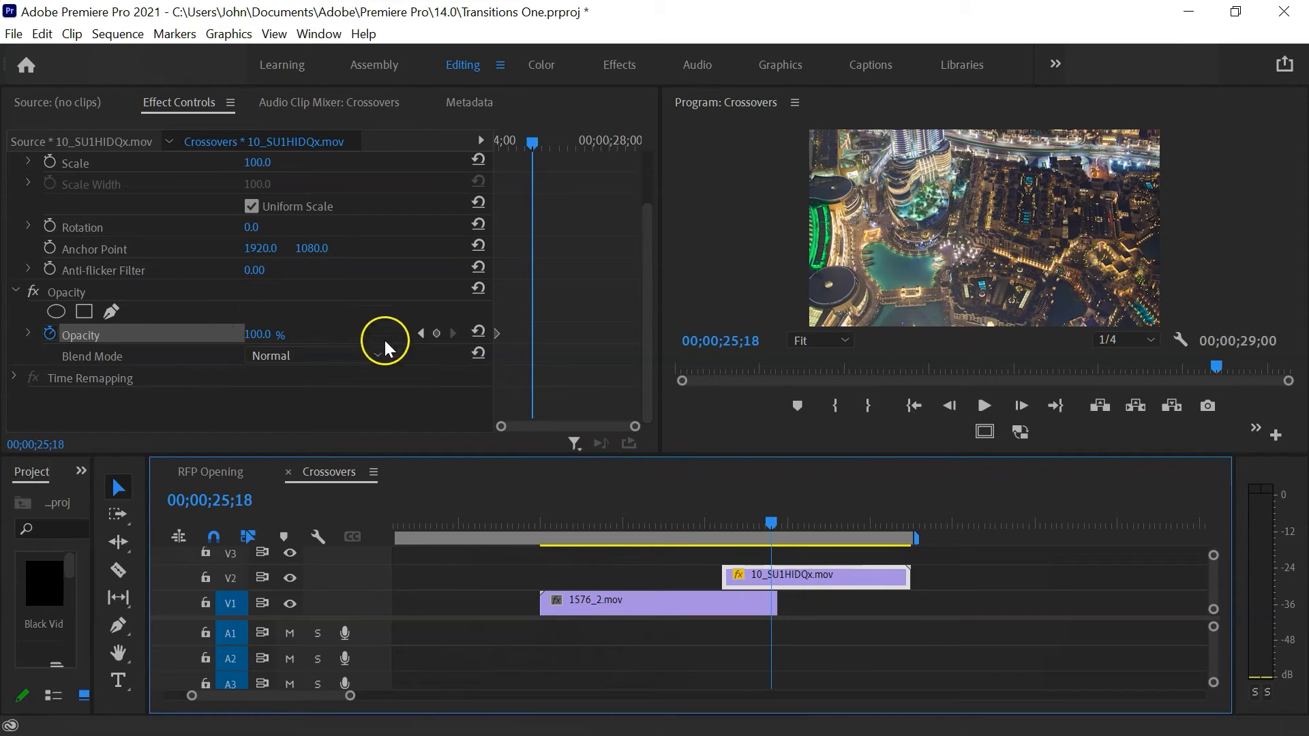
left_click(437, 333)
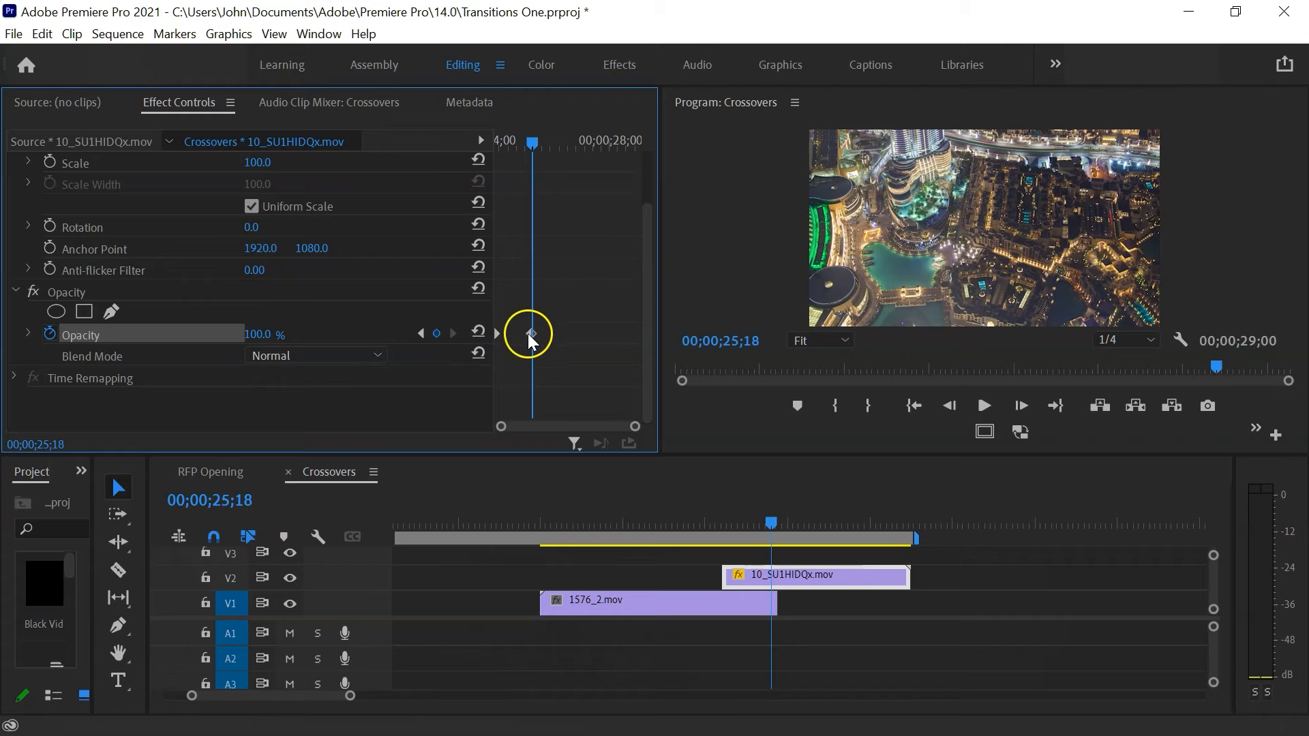
Return to the first opacity keyframe of 10_SU1HIDQx.mov at 00;00;24;13 and set it to 0%.
left_click(421, 334)
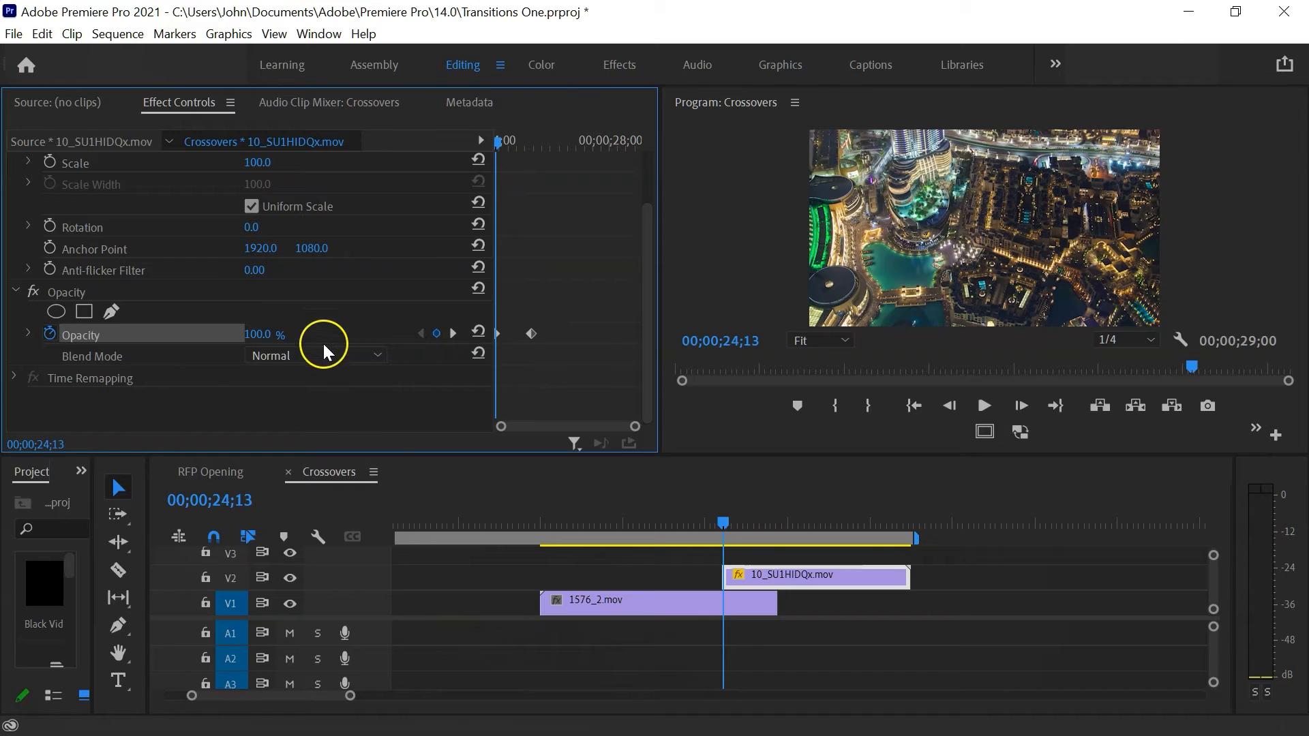
left_click(262, 335)
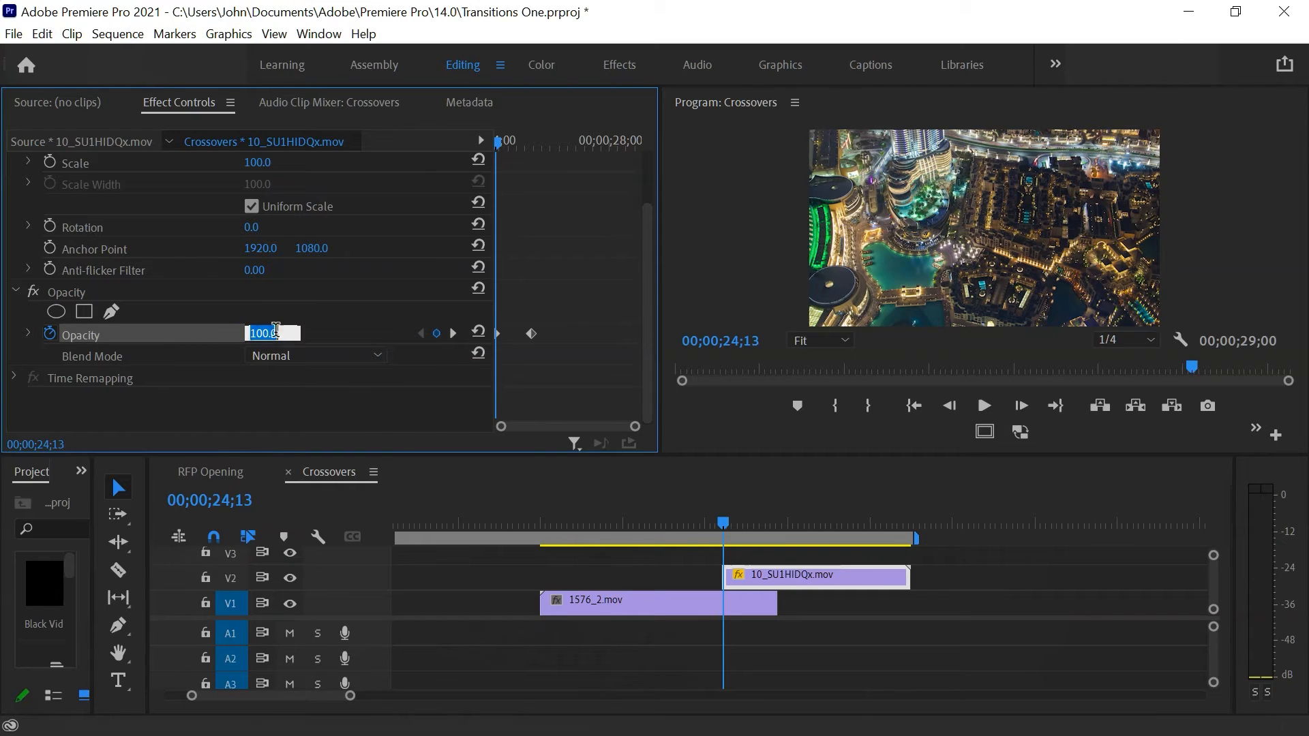
type("0")
key("Return")
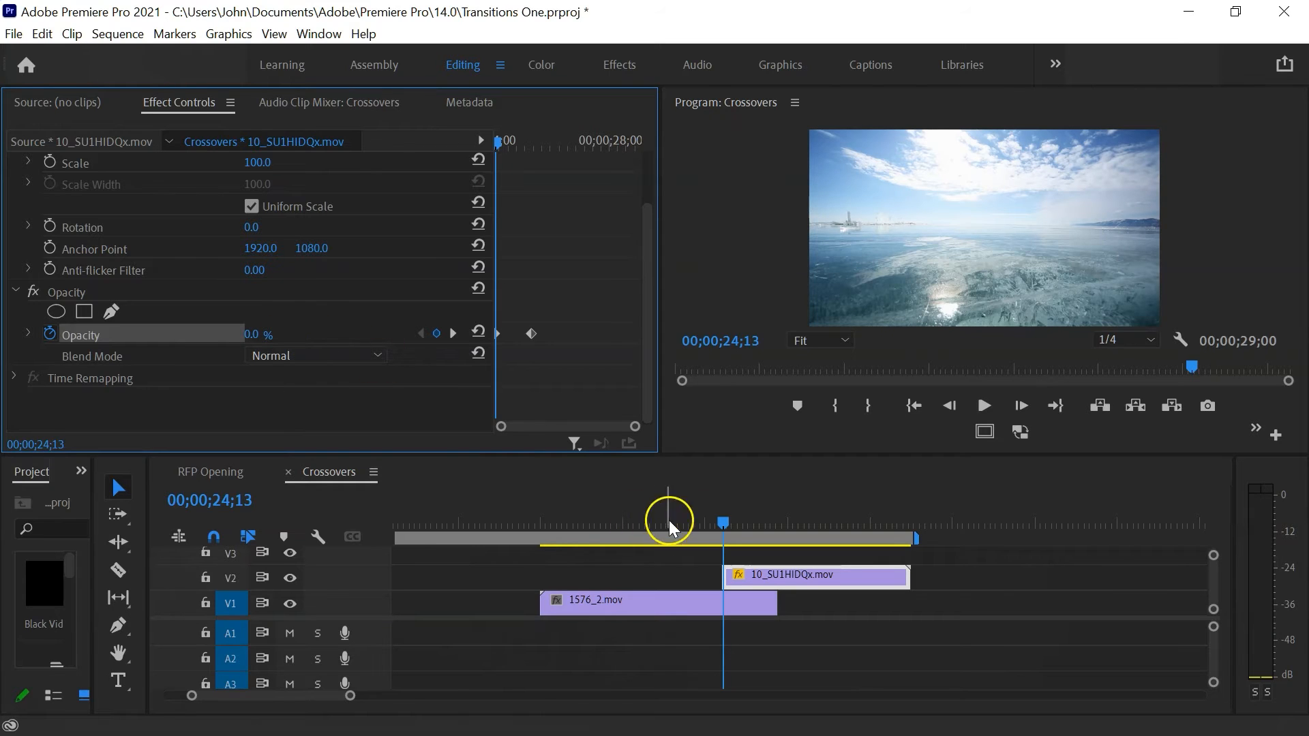
Play the opacity fade from 1576_2.mov to 10_SU1HIDQx.mov, starting shortly before the overlap.
left_click(706, 522)
key("space")
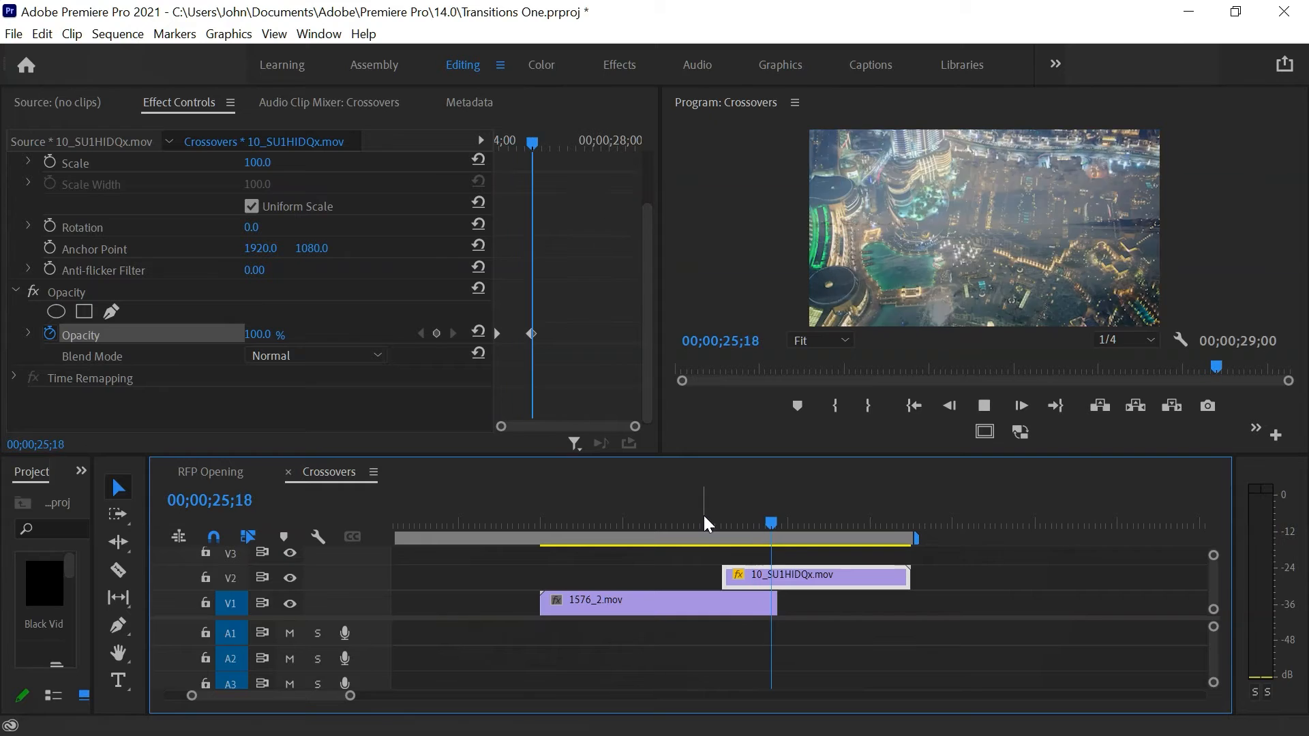
key("space")
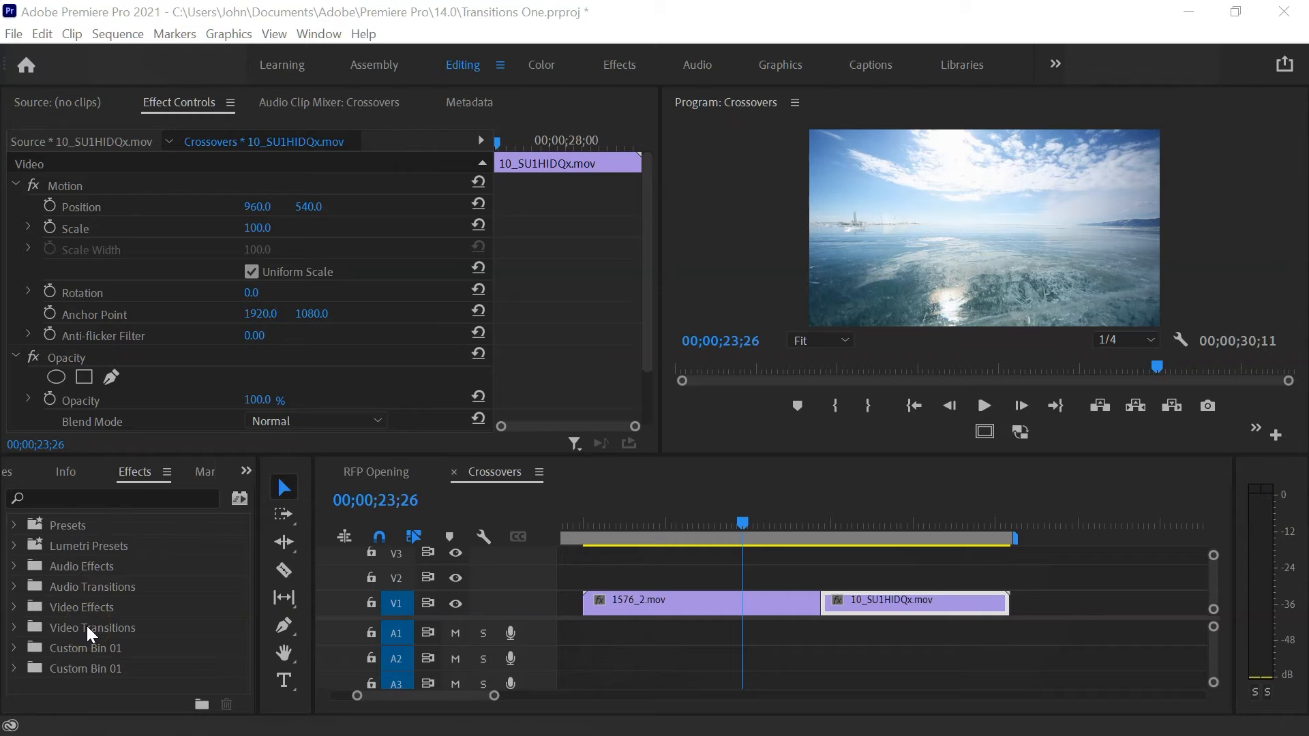
Apply the Cross Dissolve video transition centred on the V1 cut between 1576_2.mov and 10_SU1HIDQx.mov, and play it back.
left_click(67, 626)
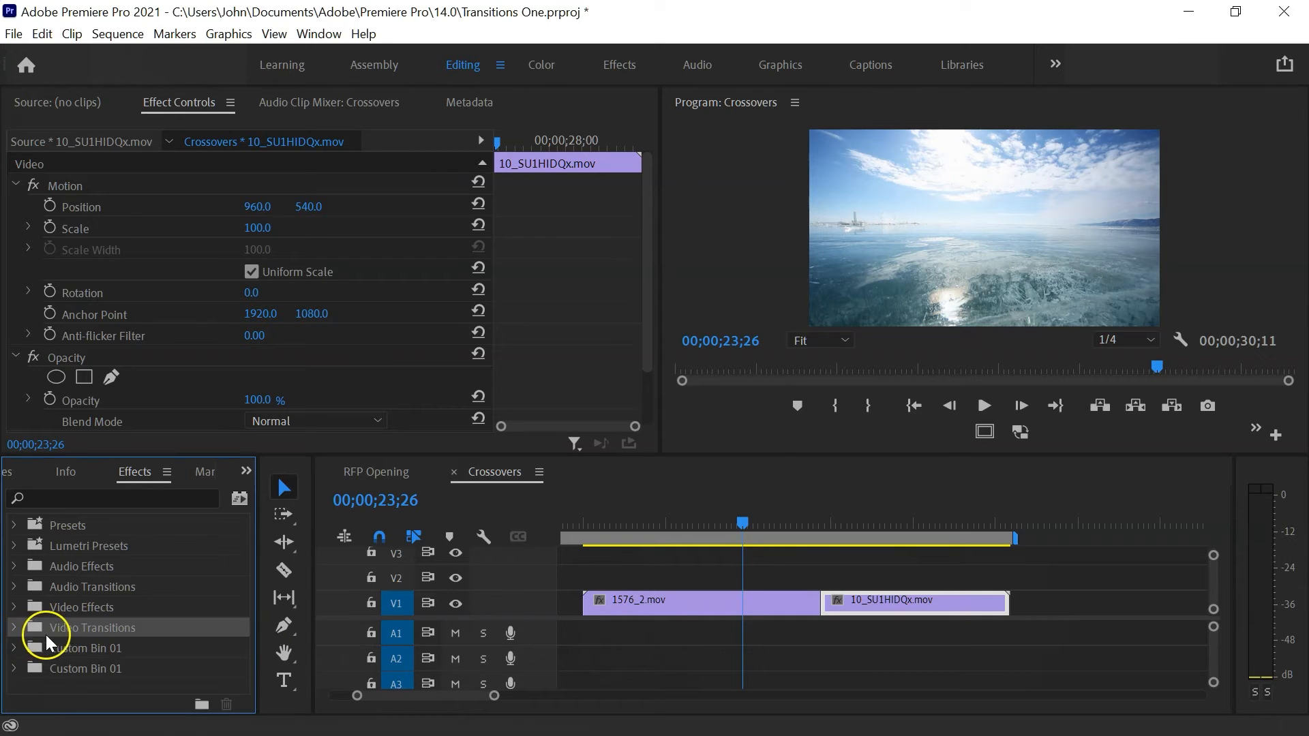
left_click(15, 625)
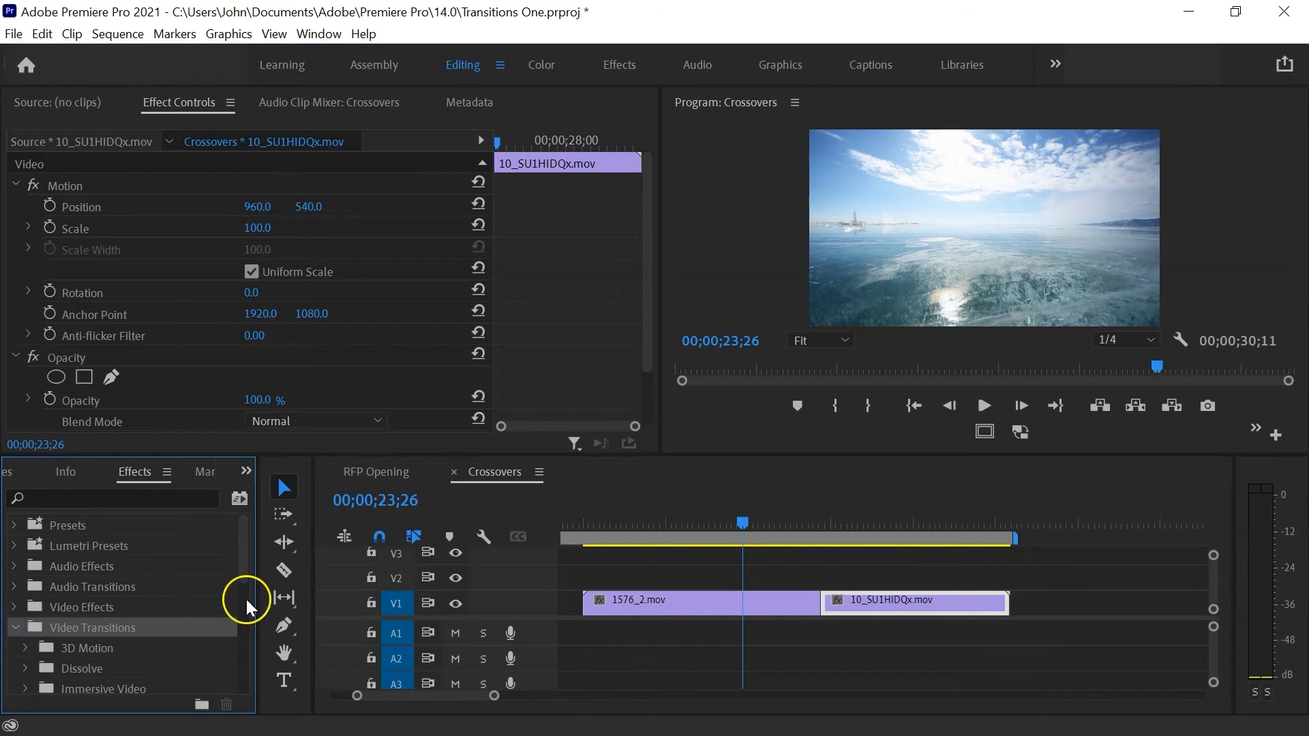
scroll(205, 574, "down", 1)
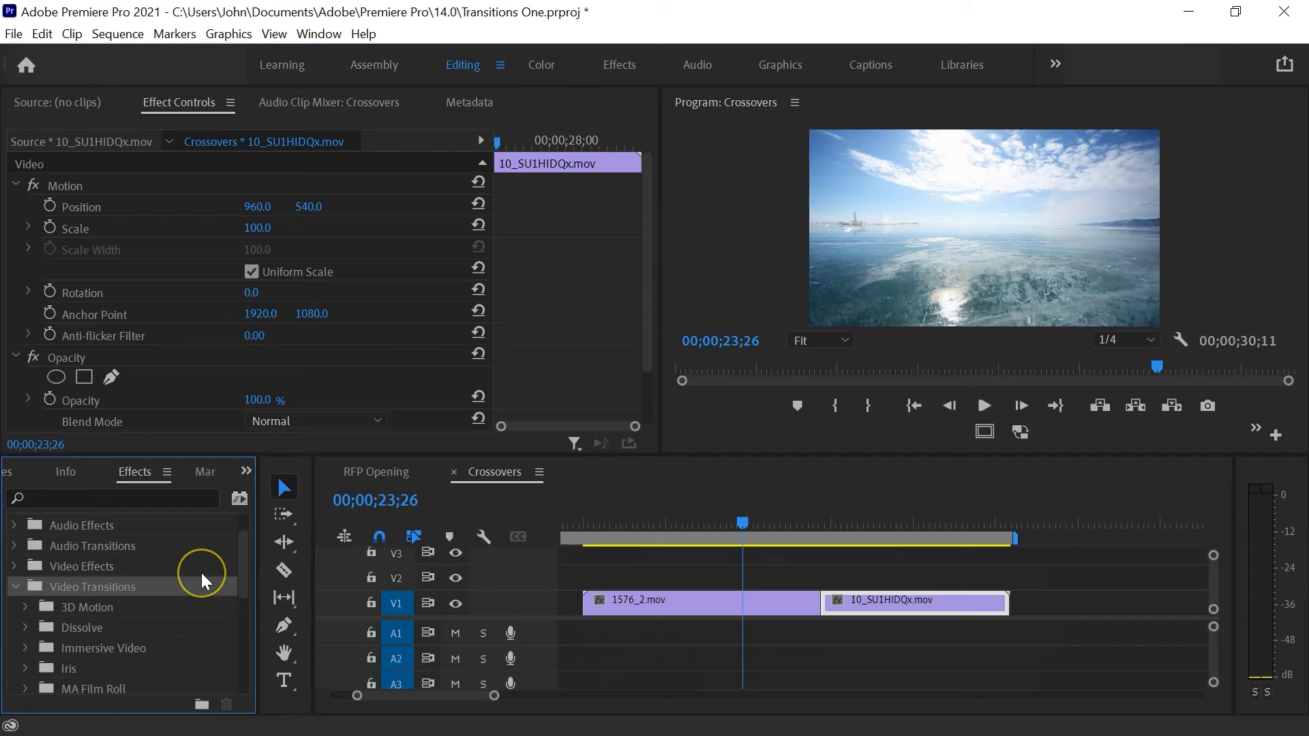
scroll(202, 574, "down", 3)
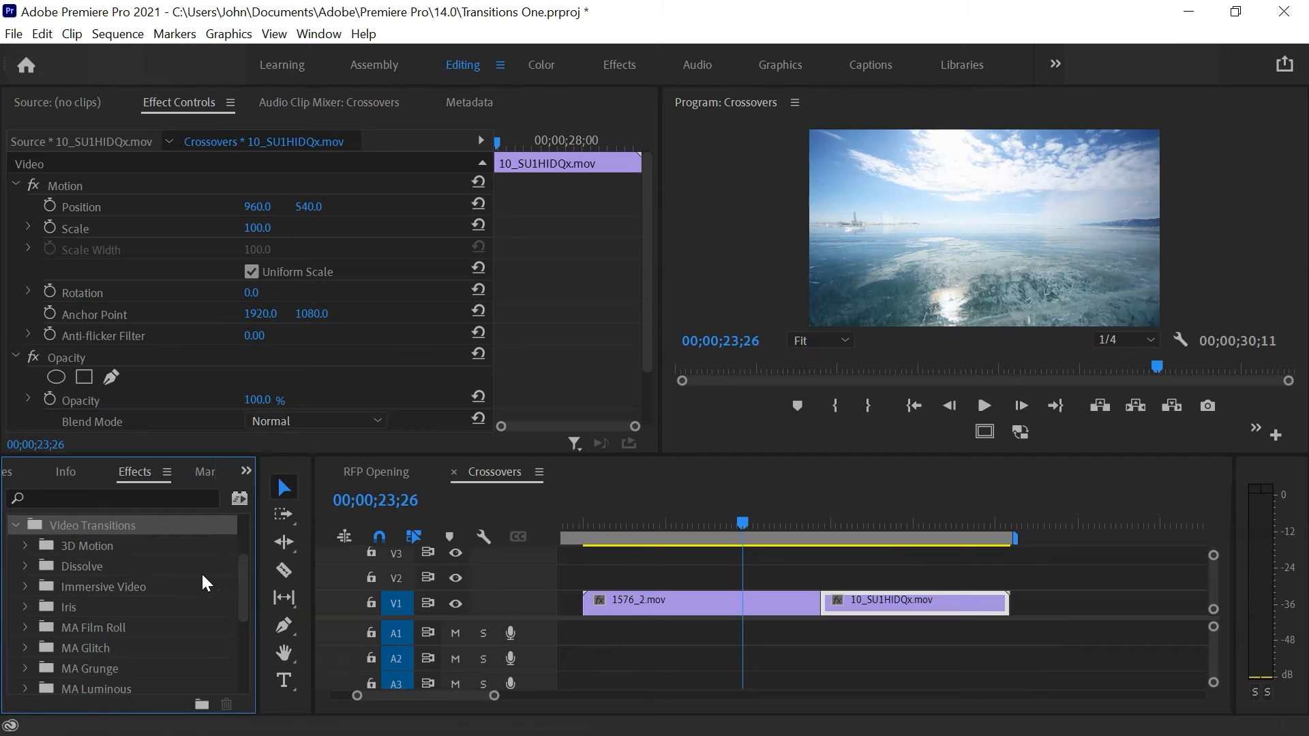
left_click(26, 566)
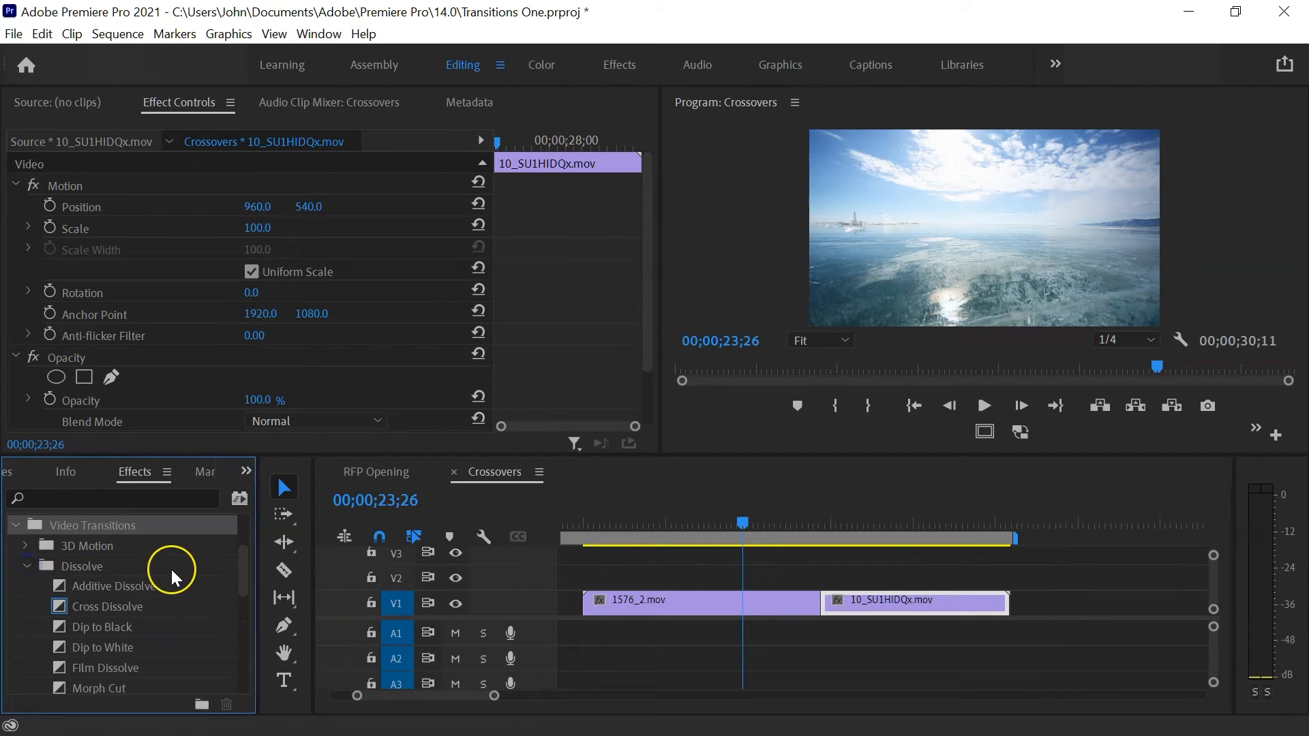
scroll(171, 570, "down", 2)
scroll(171, 567, "down", 1)
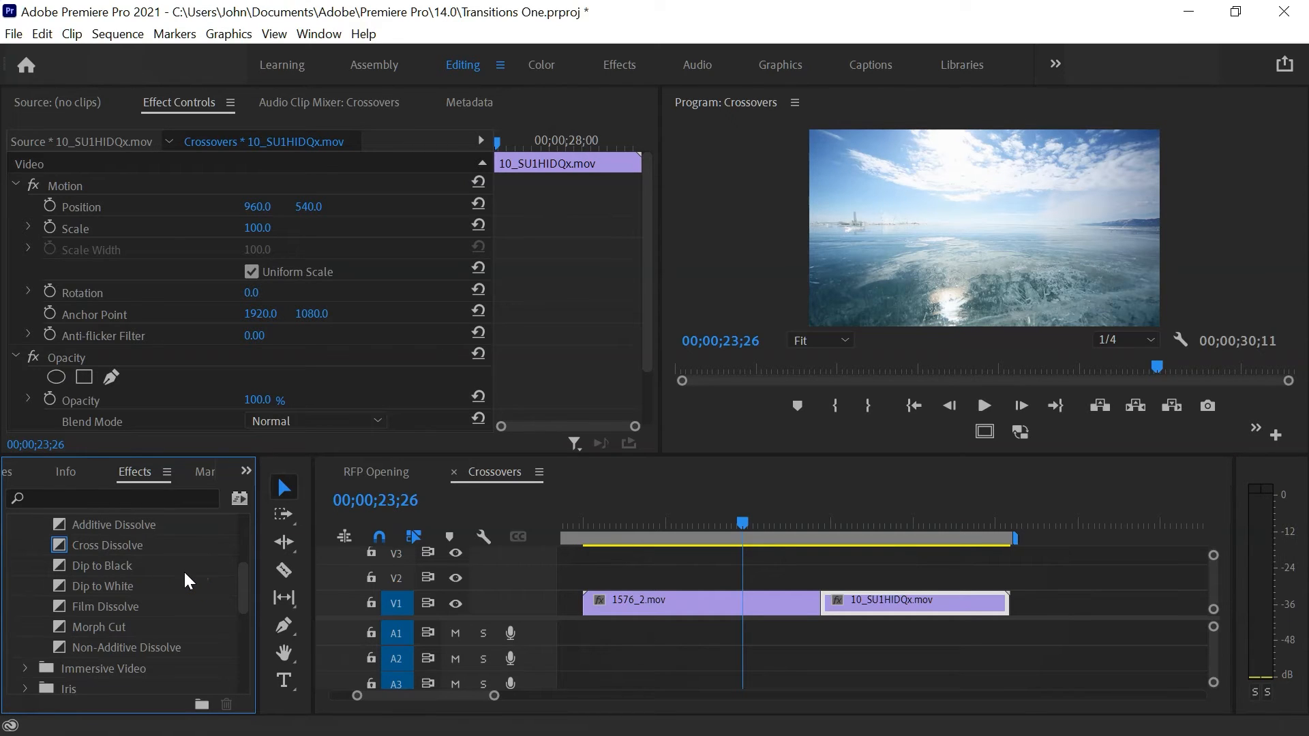
left_click(56, 546)
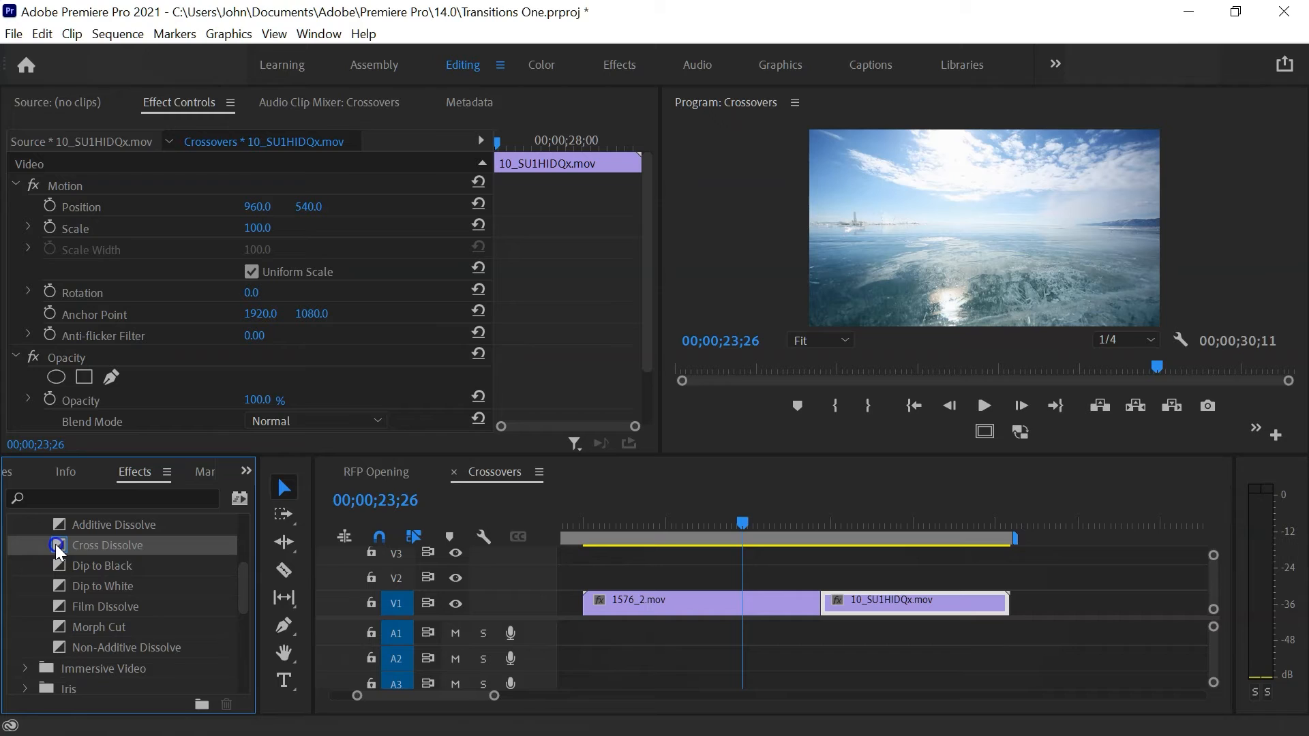
left_click_drag(57, 546, 821, 601)
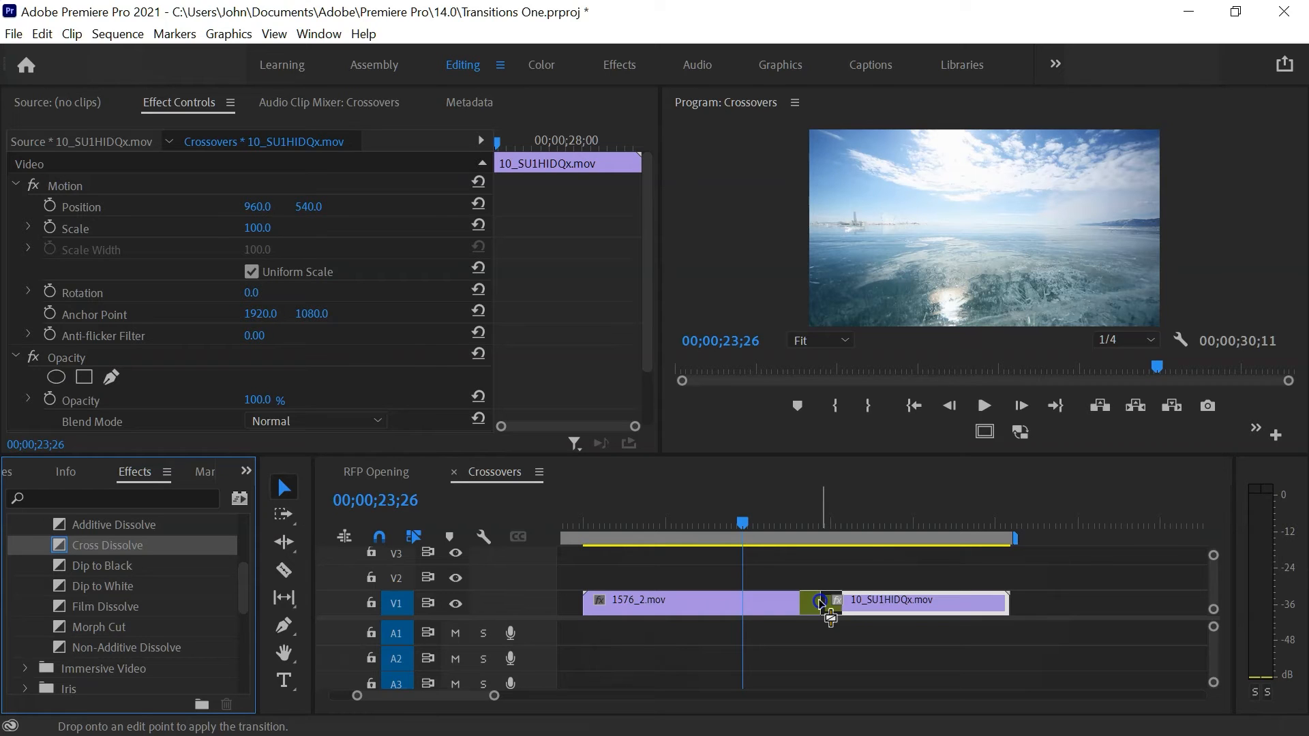
left_click_drag(821, 603, 821, 603)
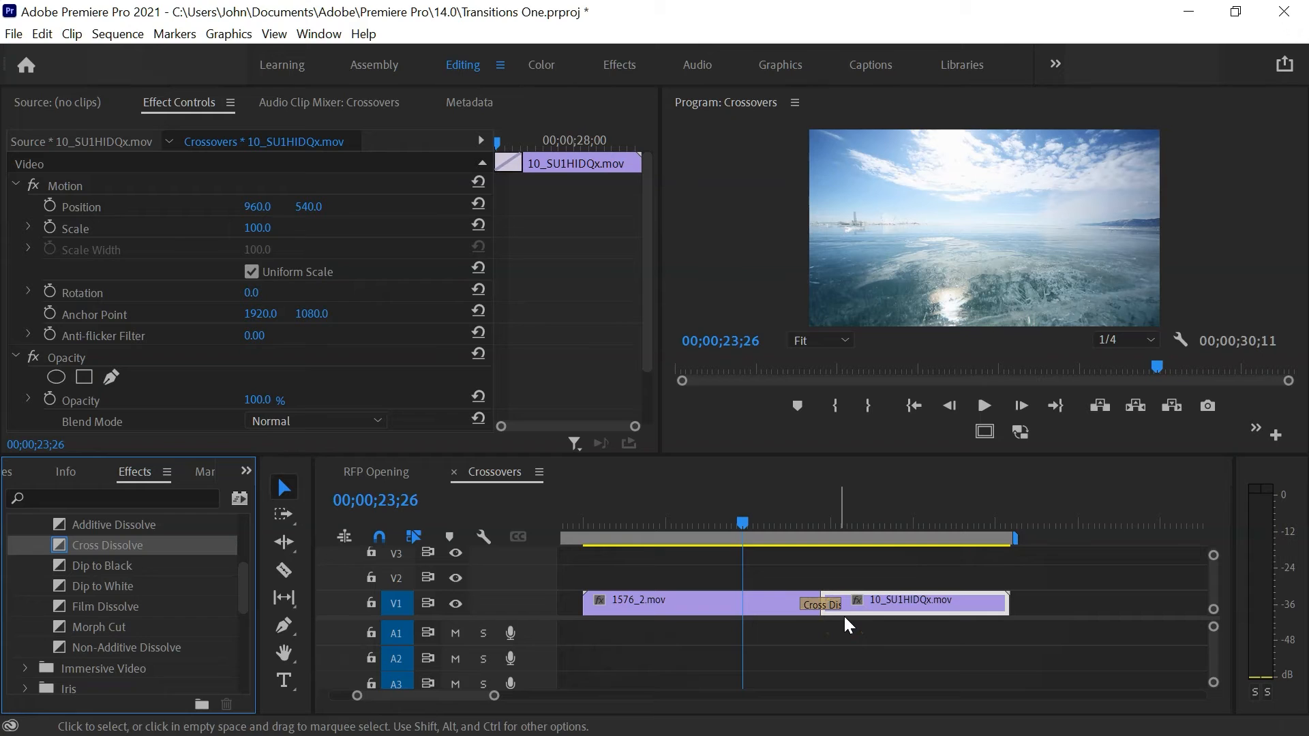
key("space")
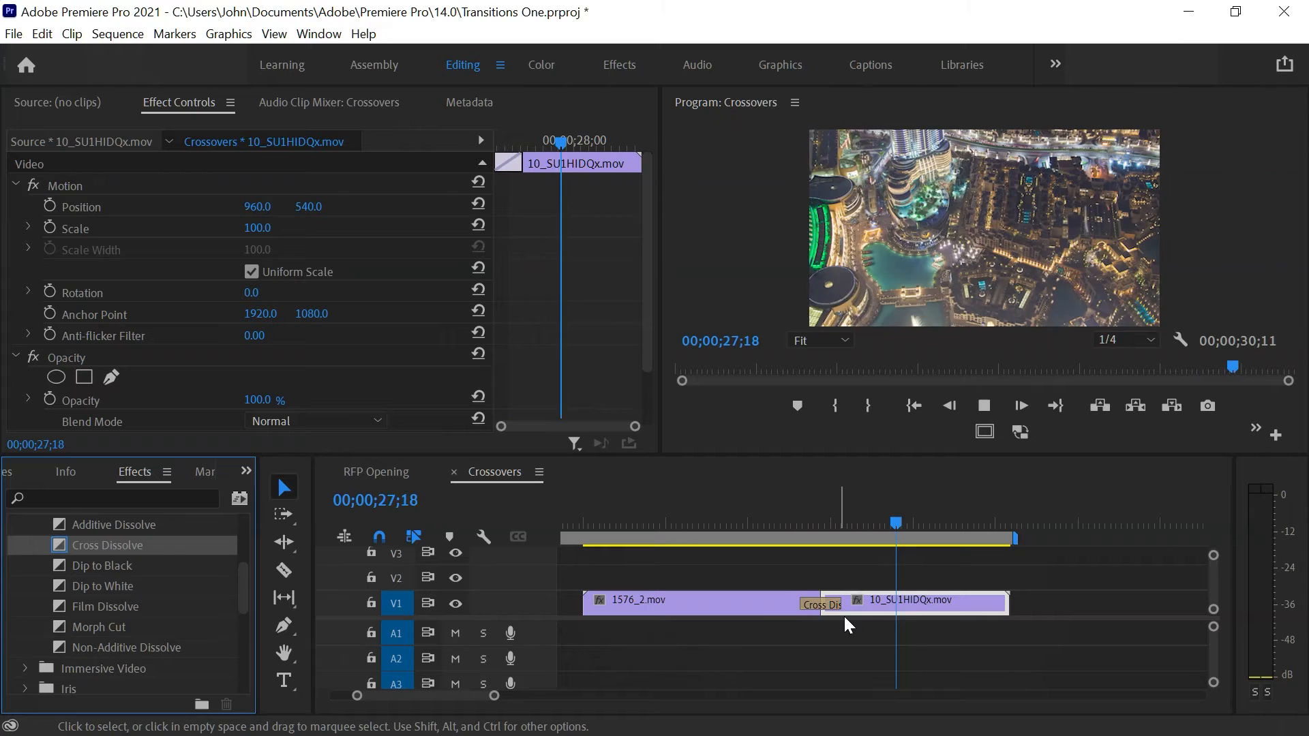
key("space")
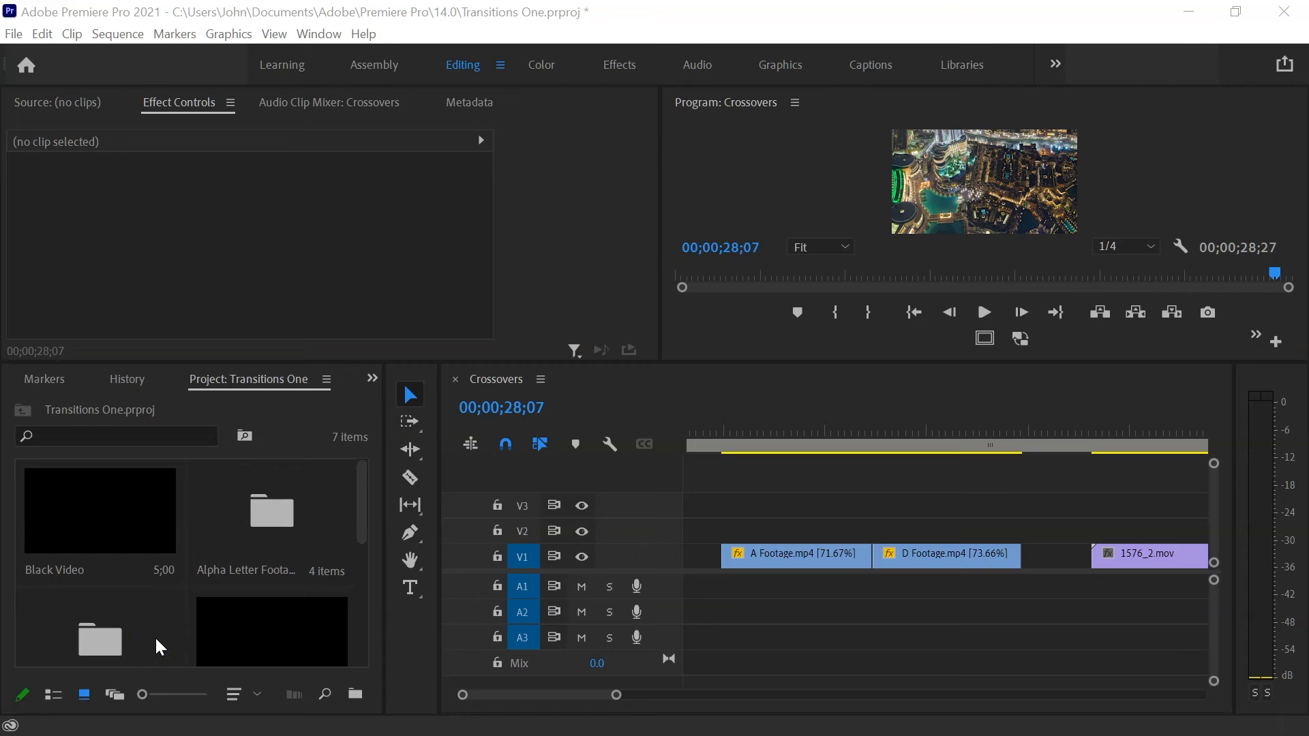
Place the Black Video item on V2 above the cut between A Footage and D Footage, and select it.
left_click(119, 521)
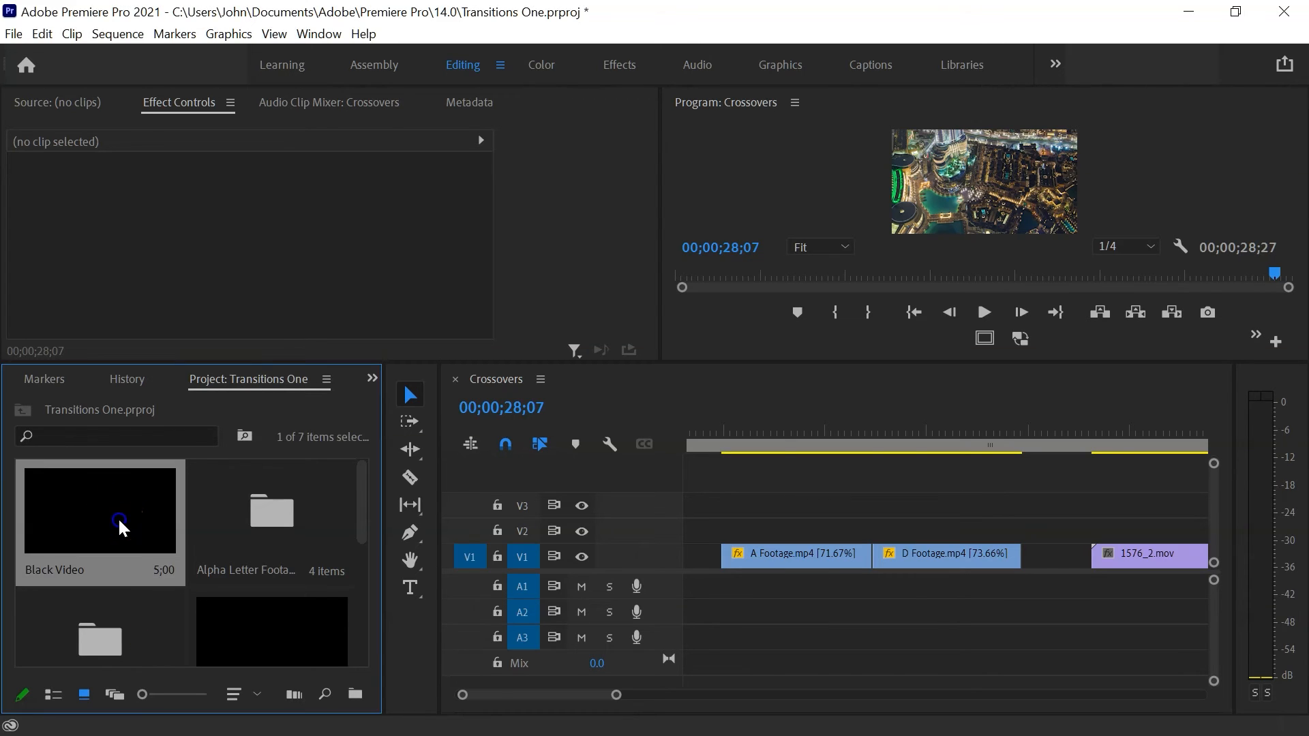
left_click_drag(123, 525, 813, 531)
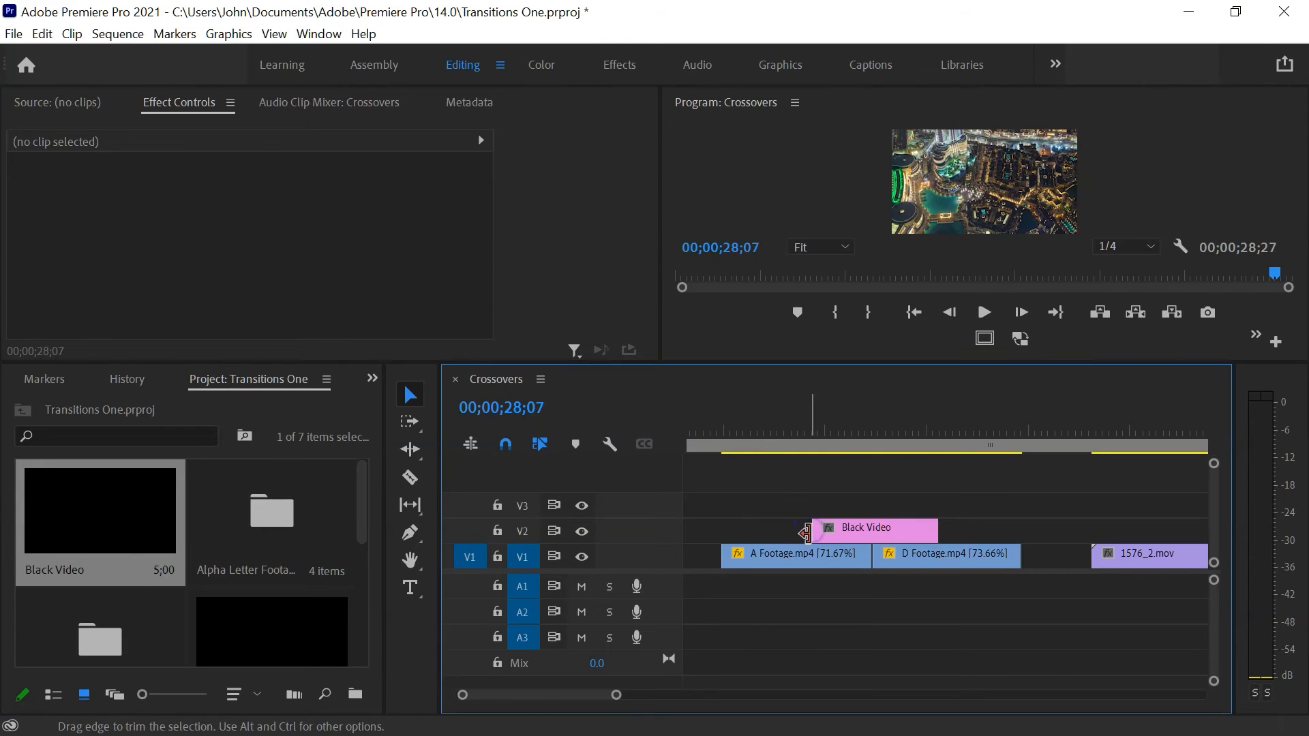
left_click(882, 529)
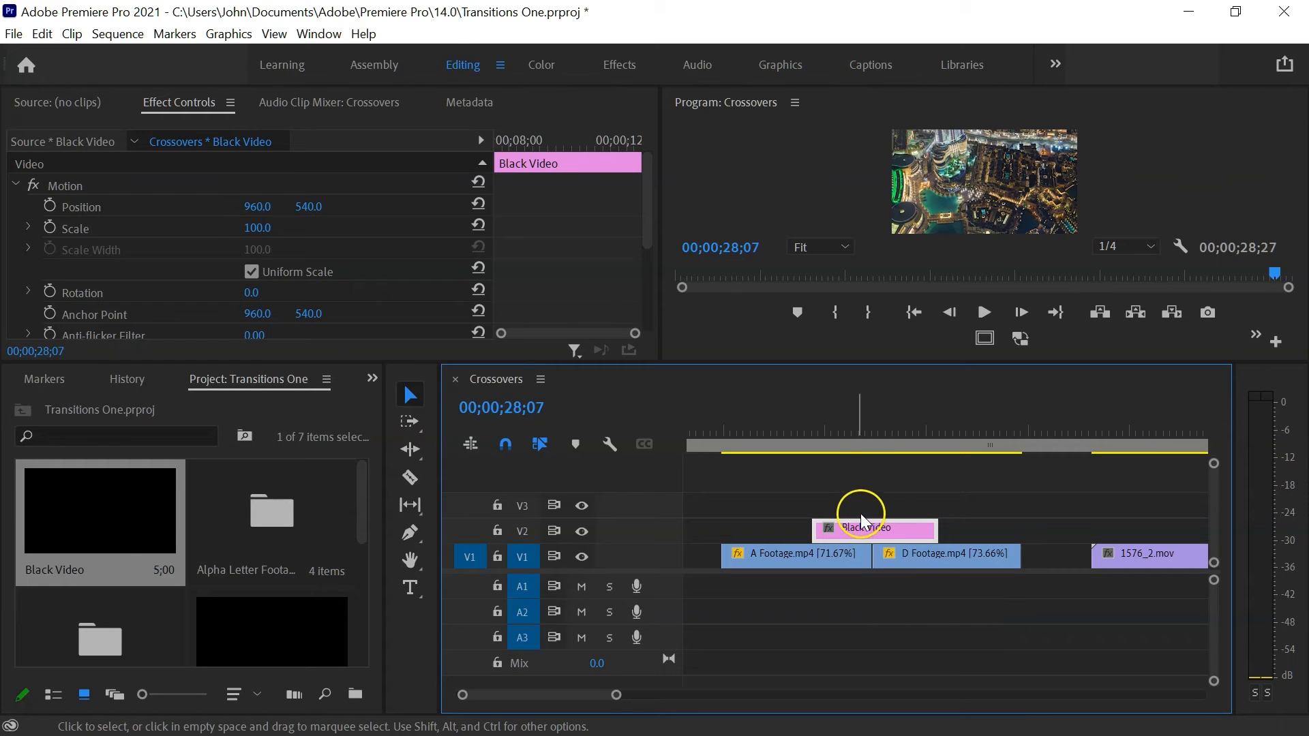
Start opacity keyframing on the Black Video clip with a 100% keyframe at the cut, at 00;00;09;26.
left_click(854, 433)
left_click_drag(853, 428, 873, 439)
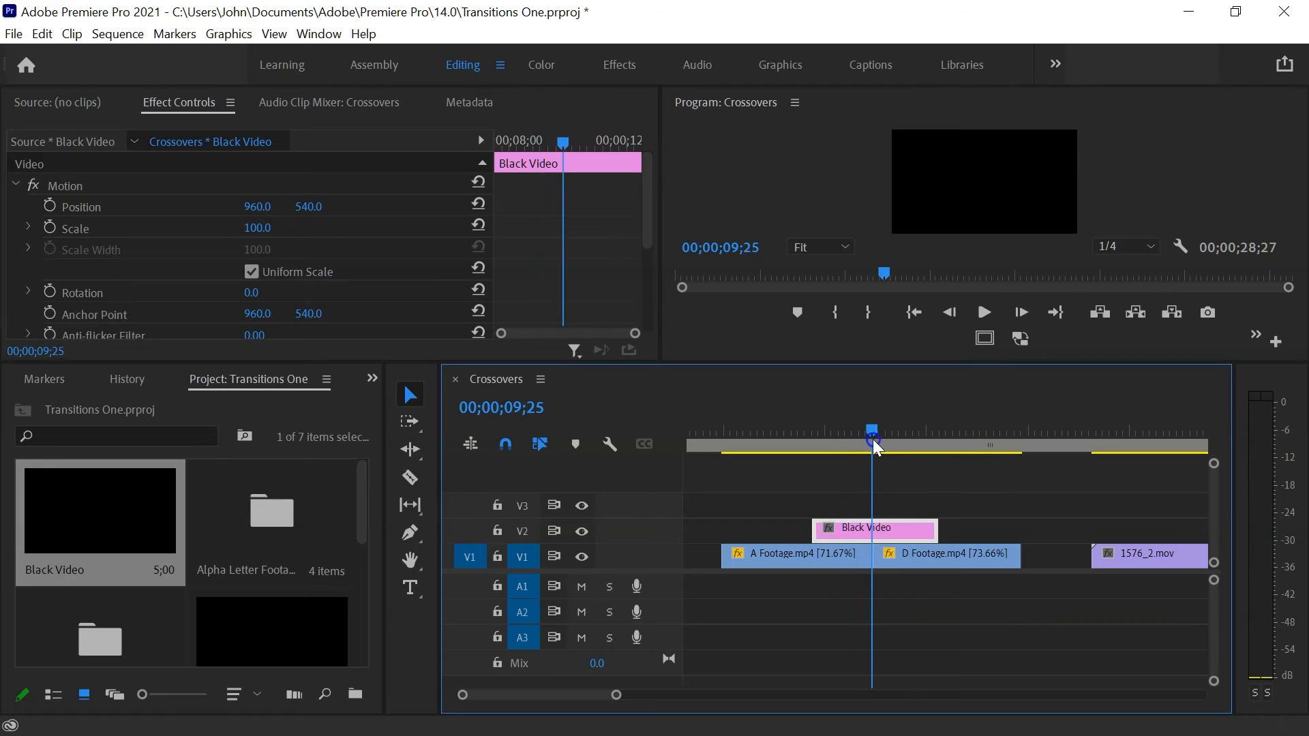
left_click(867, 552)
scroll(134, 269, "down", 3)
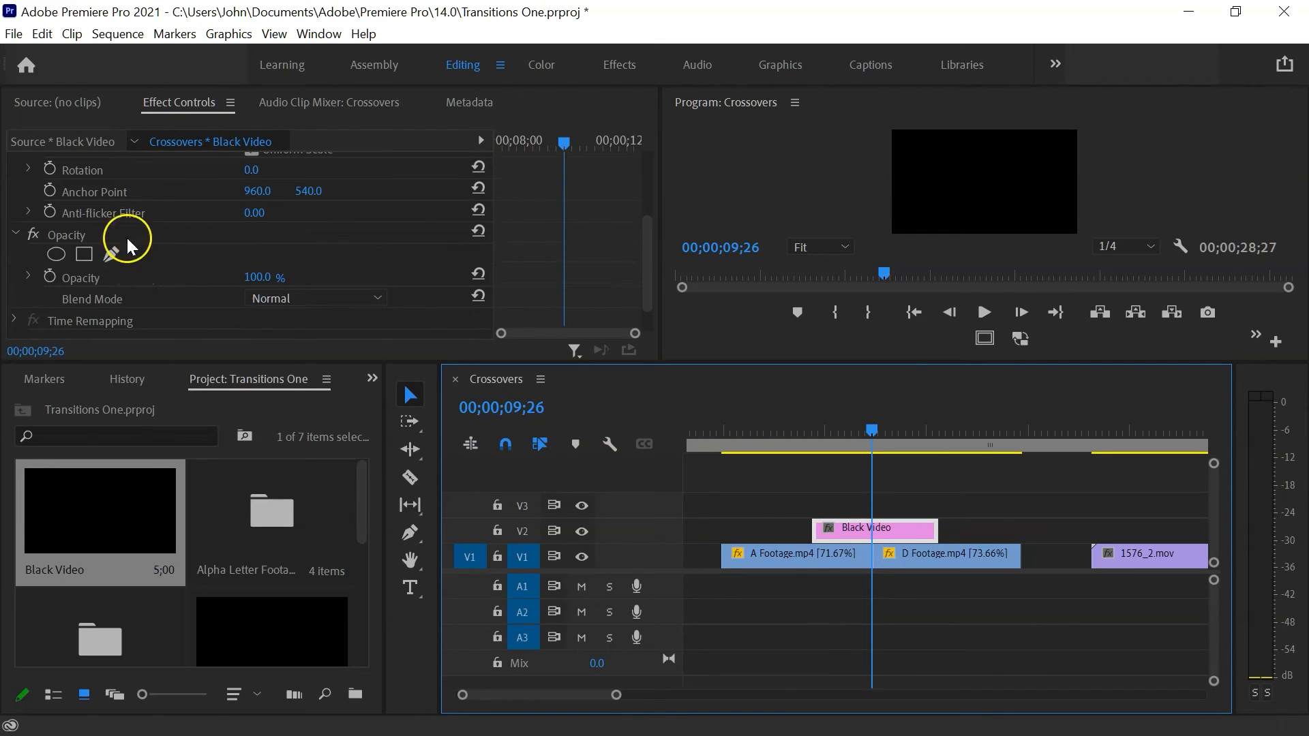
left_click(49, 277)
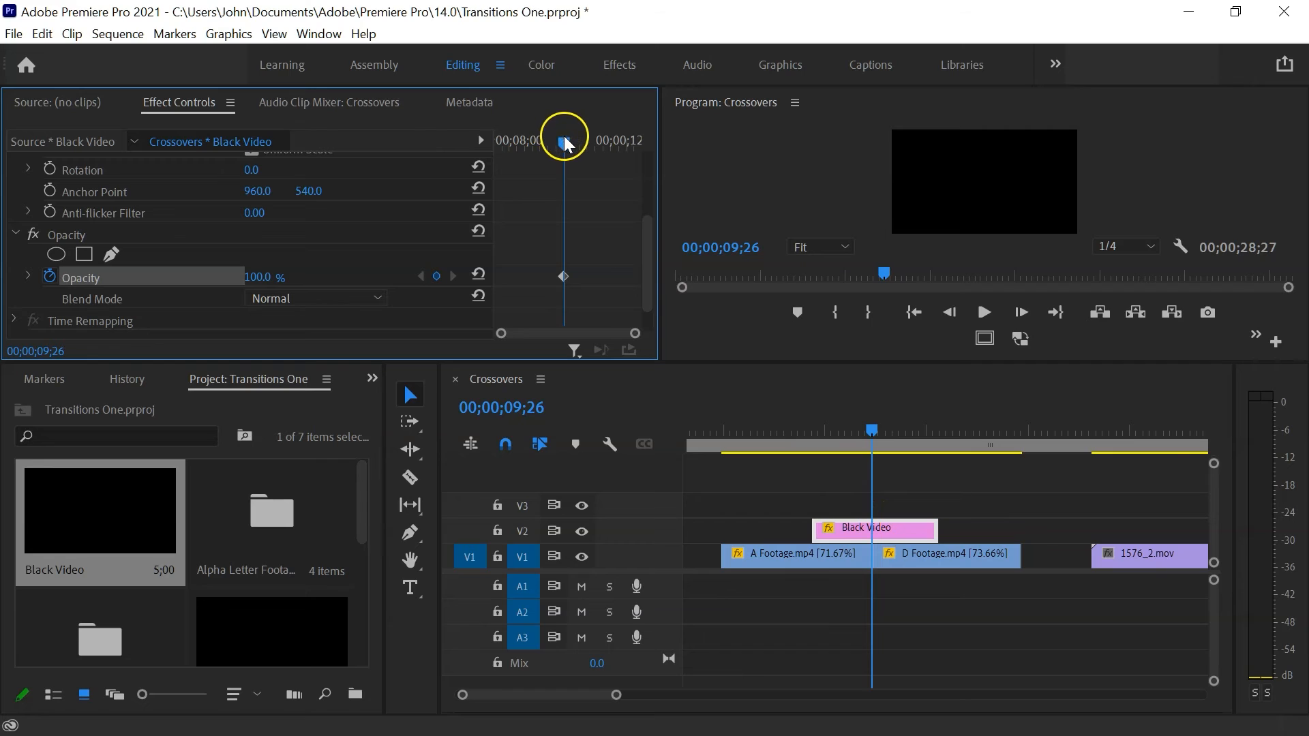
Add opacity keyframes at the start (00;00;07;17) and end (00;00;12;09) of the Black Video clip.
left_click_drag(564, 142, 423, 221)
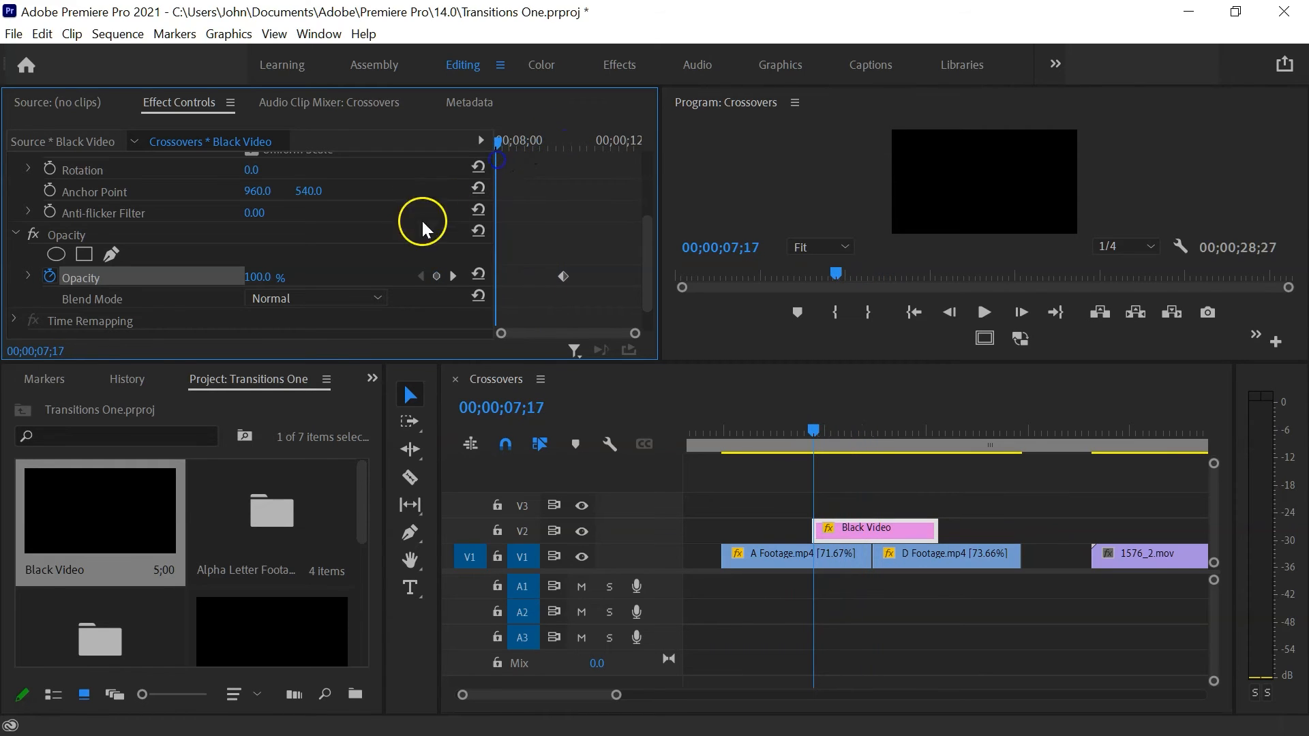
left_click(437, 276)
left_click(453, 276)
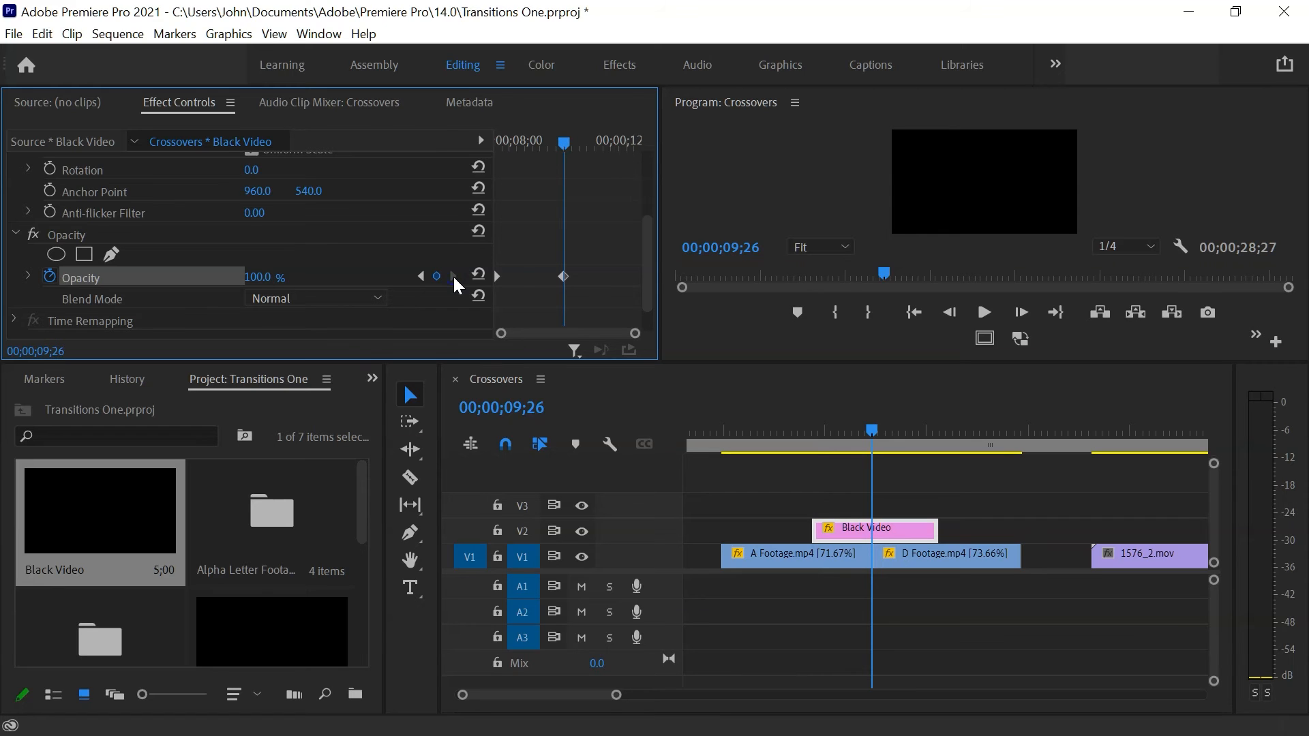
left_click_drag(561, 144, 634, 143)
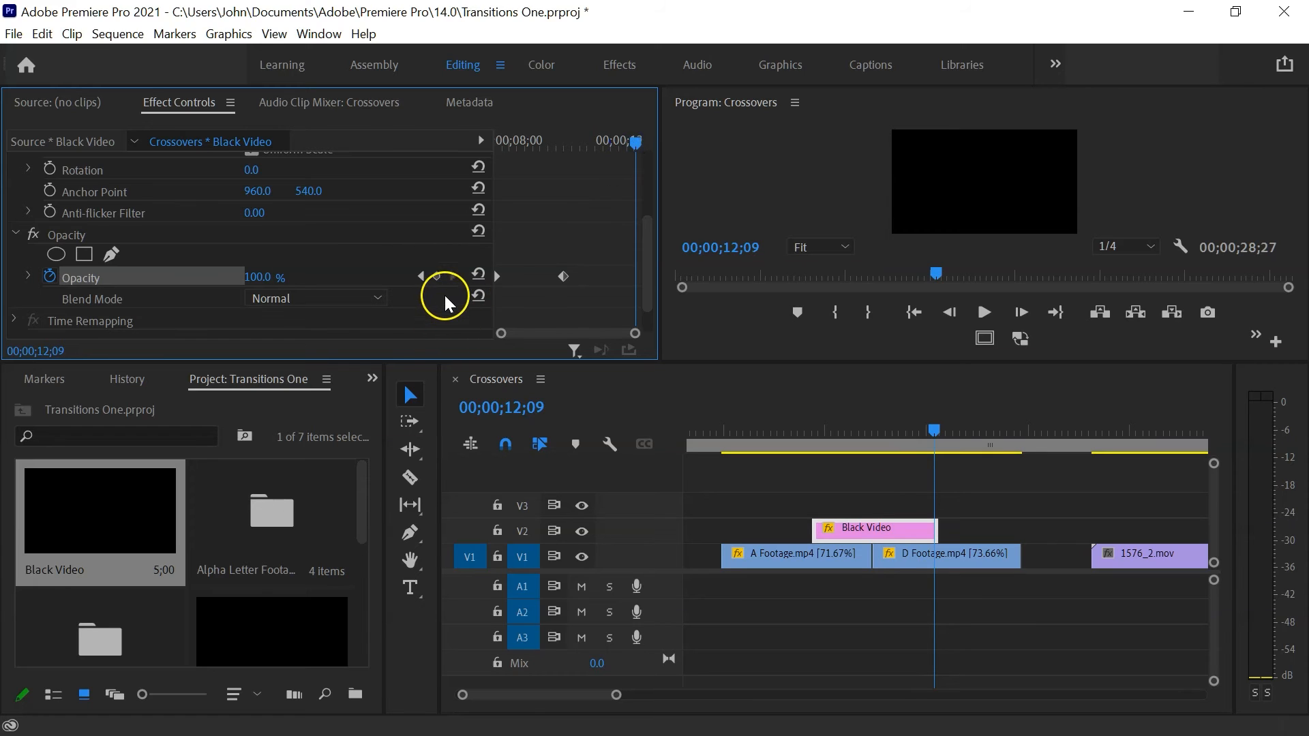
left_click(437, 276)
Set the Black Video clip's first opacity keyframe, at 00;00;07;17, to 0%.
left_click_drag(628, 140, 566, 187)
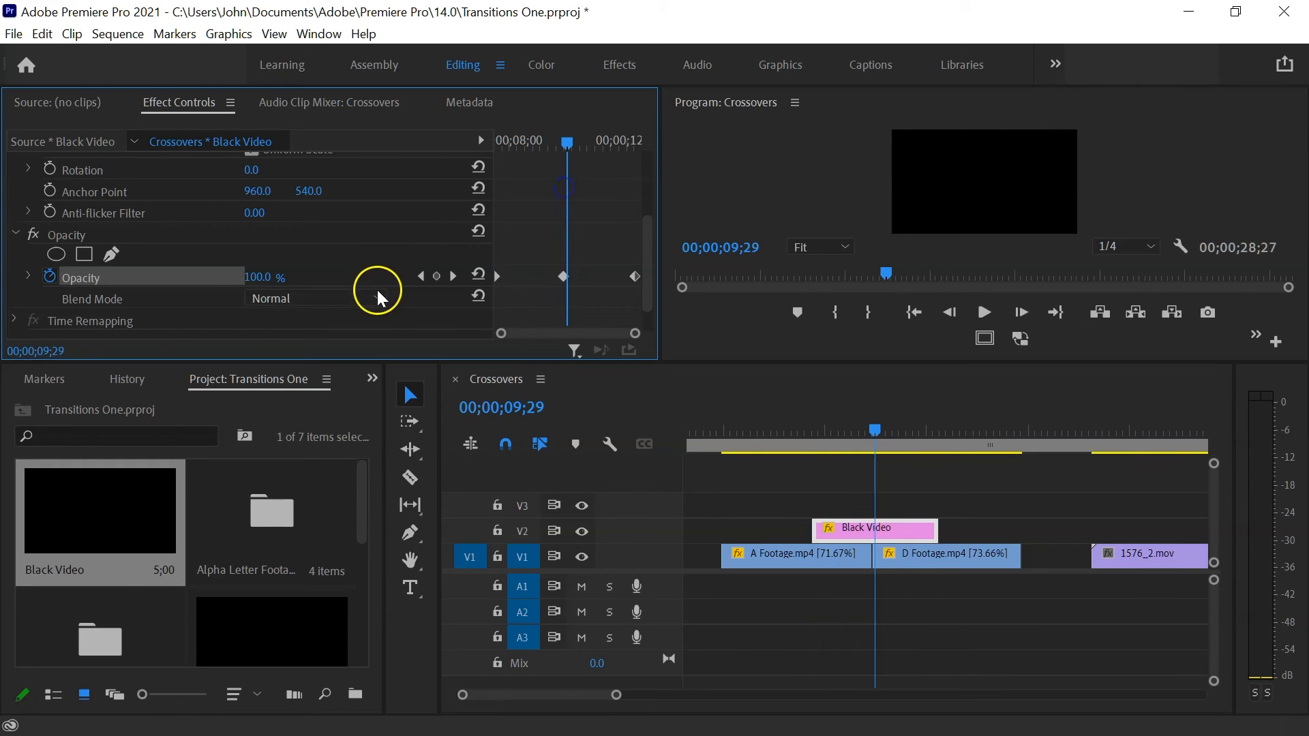
left_click(419, 275)
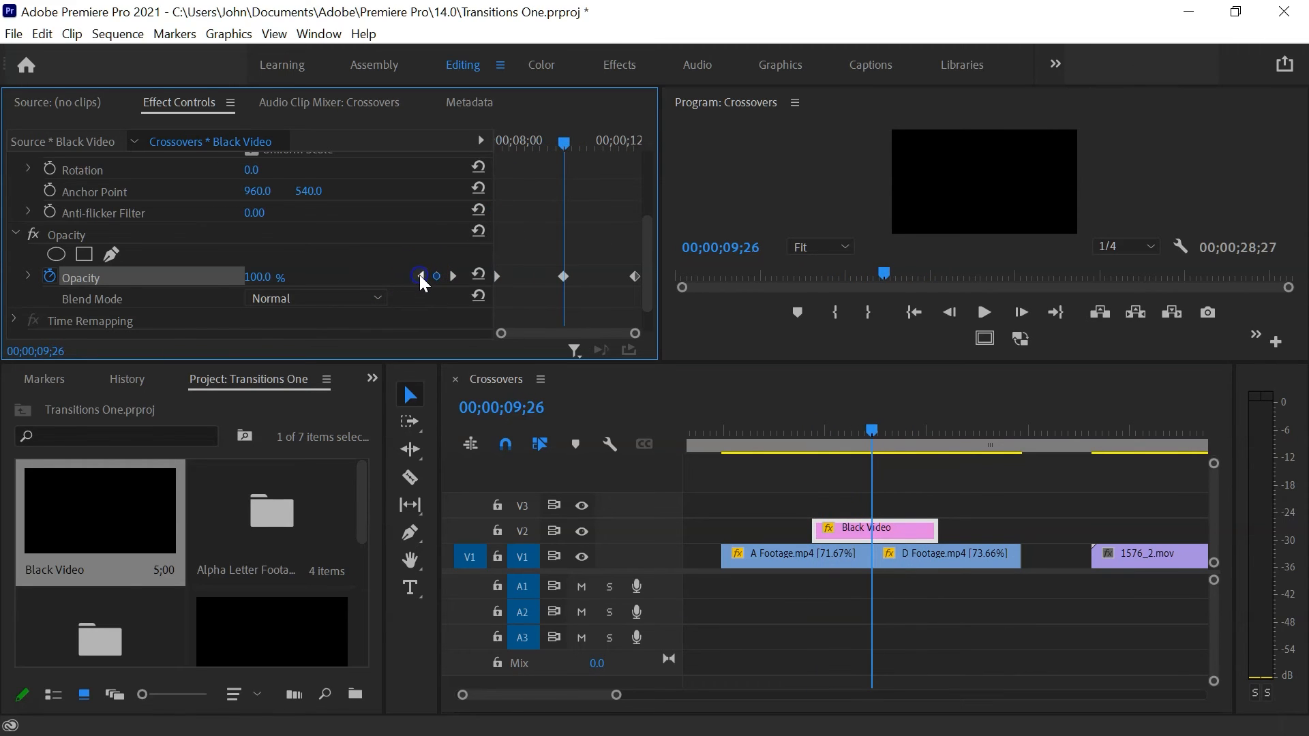
left_click(419, 275)
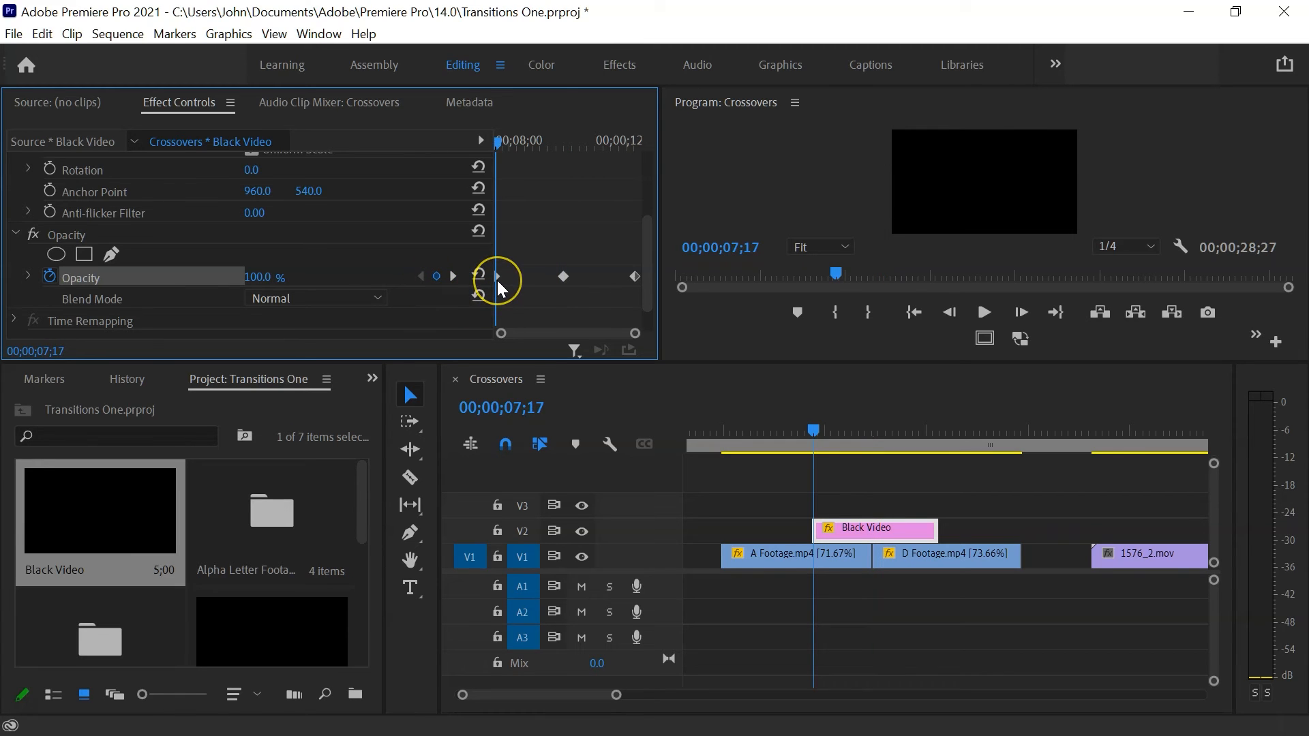
left_click(272, 274)
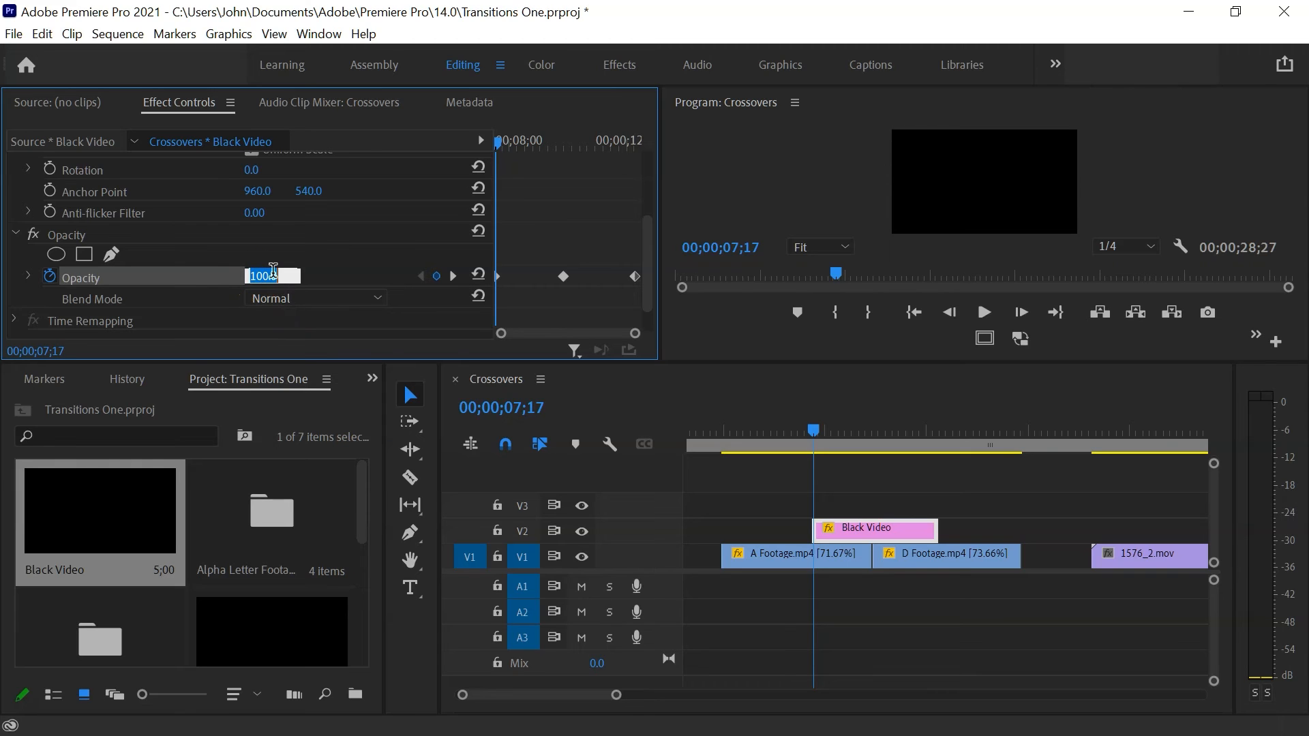
type("0")
key("Return")
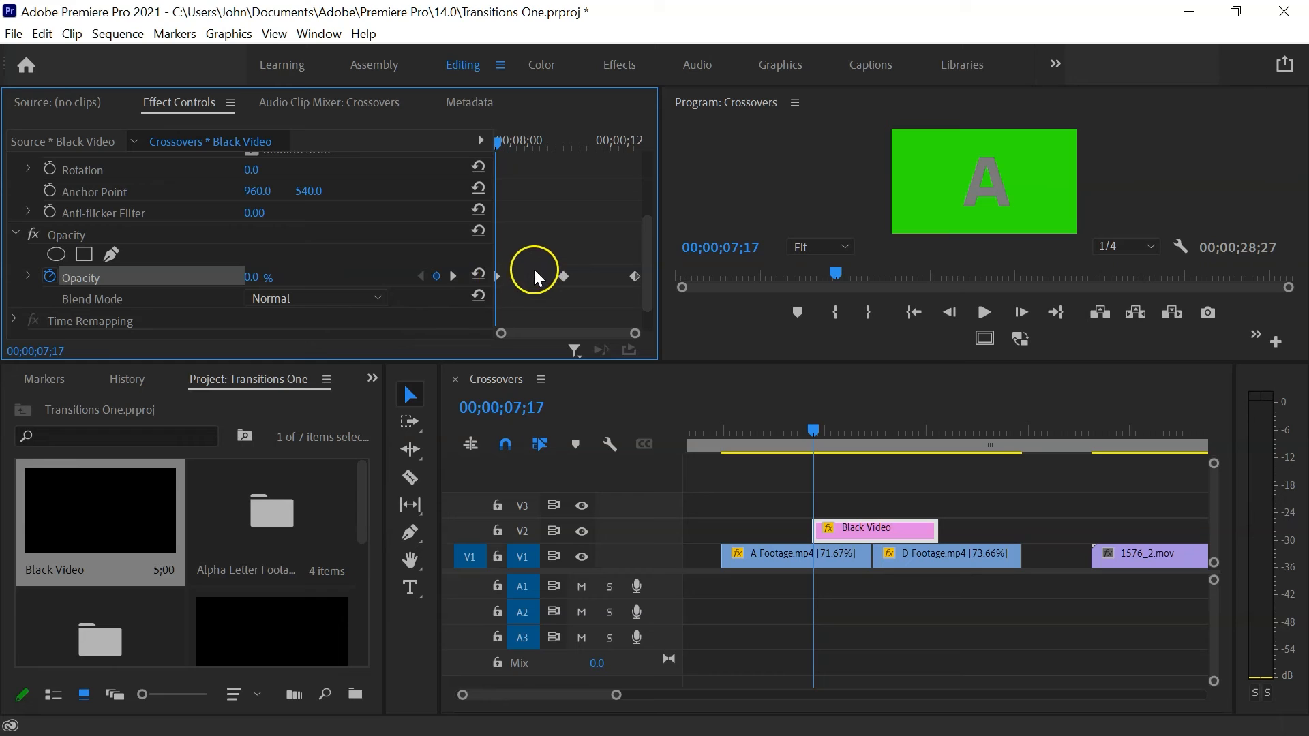
Set the Black Video clip's last opacity keyframe, at 00;00;12;09, to 0%.
left_click(454, 272)
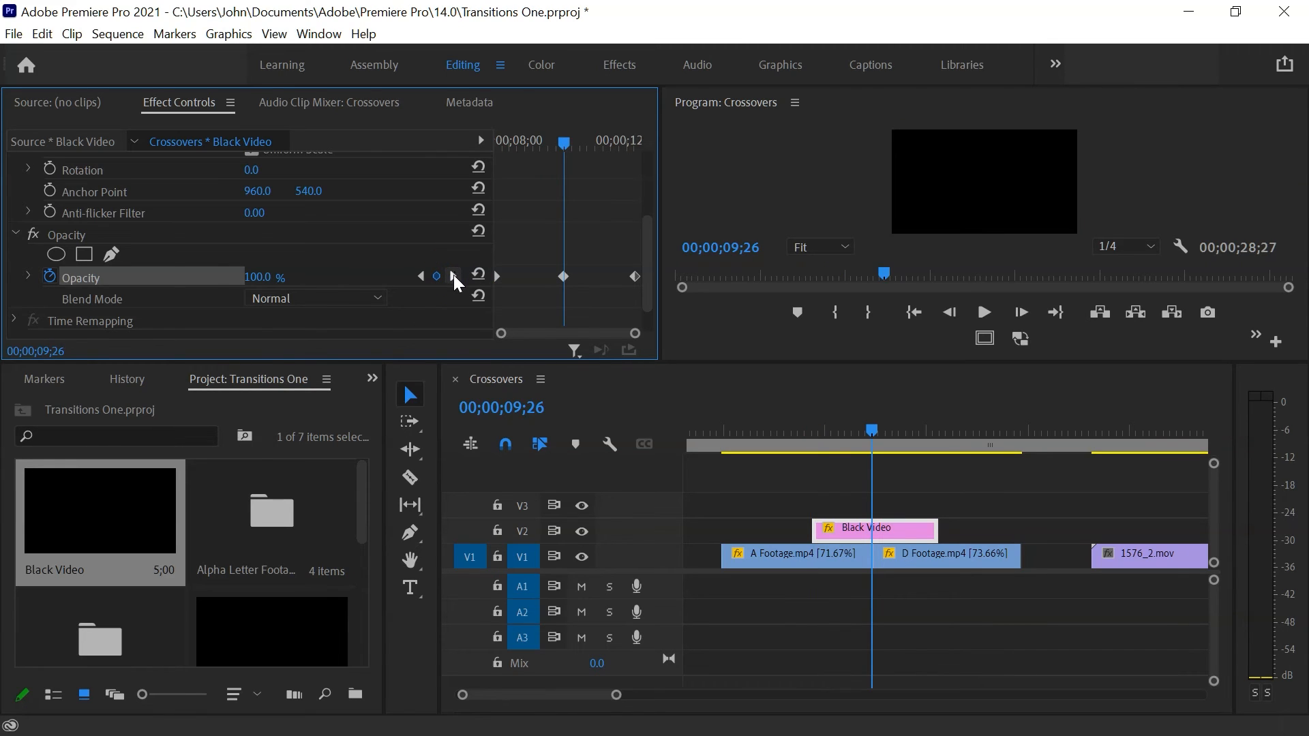
left_click(453, 276)
left_click(269, 276)
type("0.30")
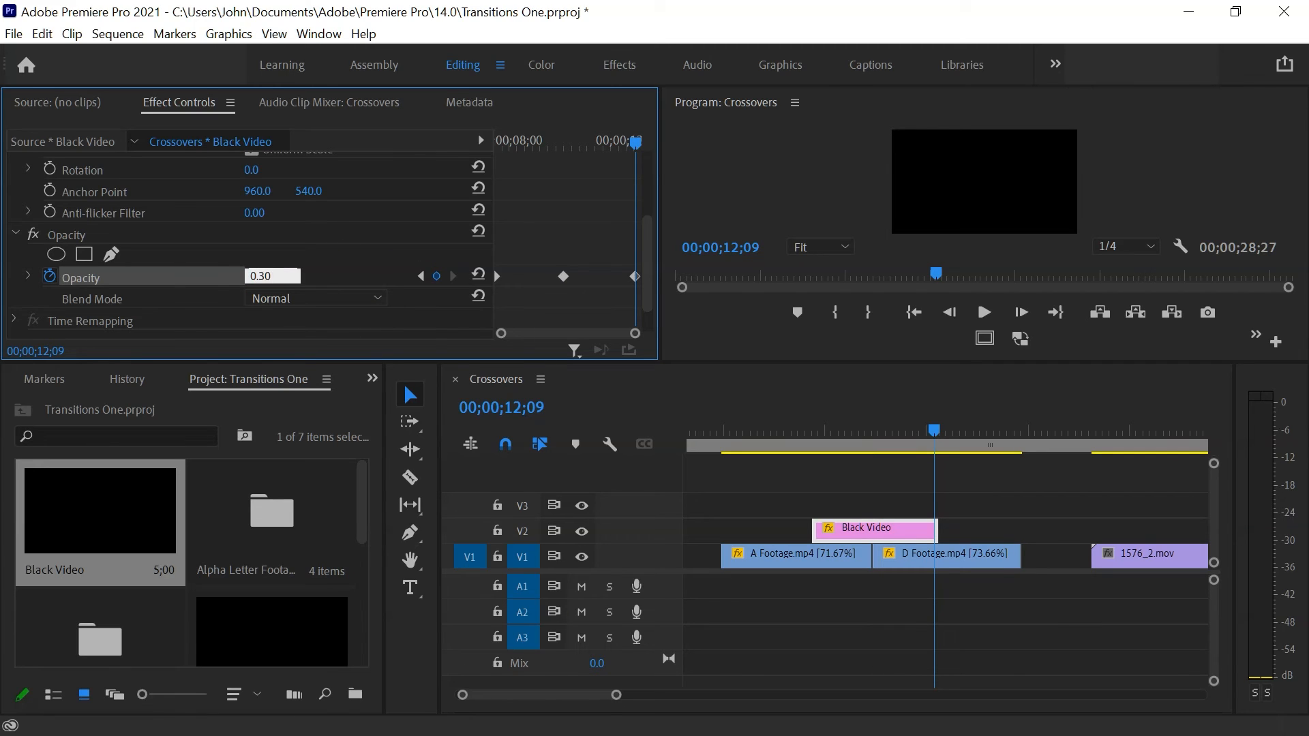
key("BackSpace")
key("BackSpace")
type("0")
key("Return")
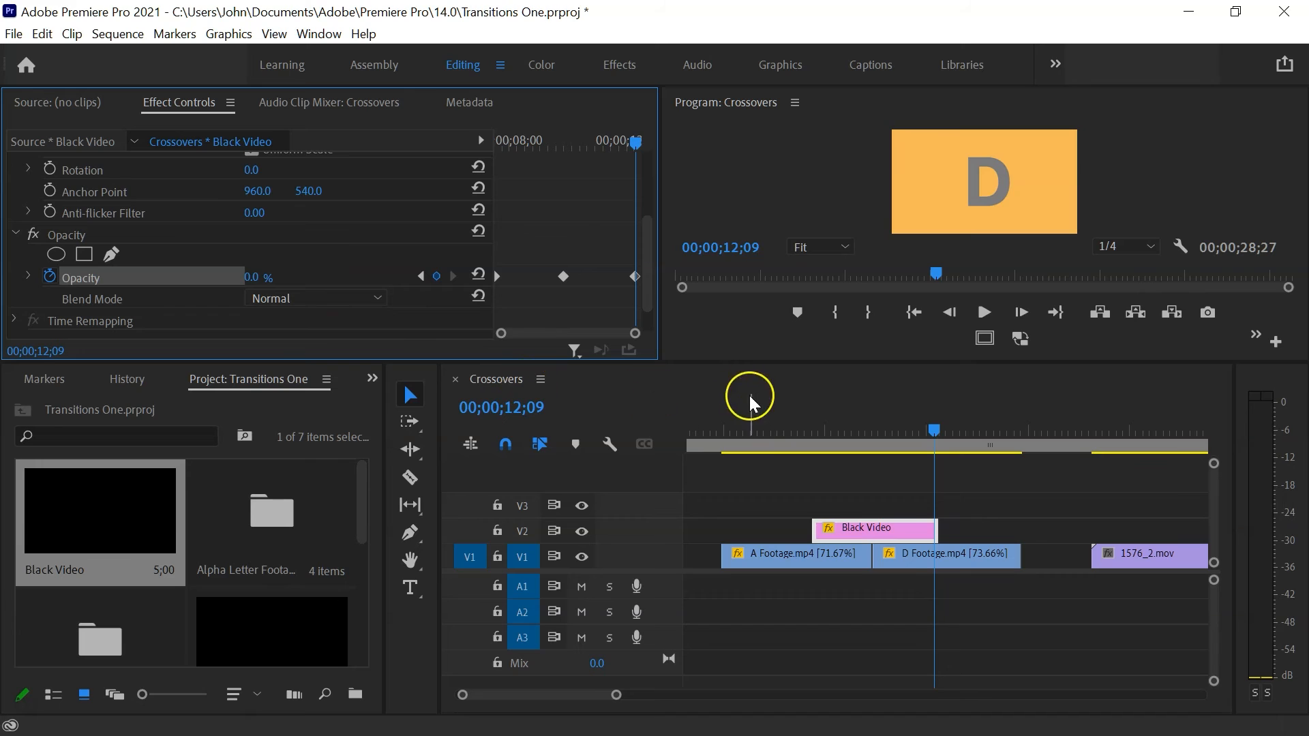
Play the fade through black between A Footage and D Footage, starting at 00;00;06;04.
left_click(779, 430)
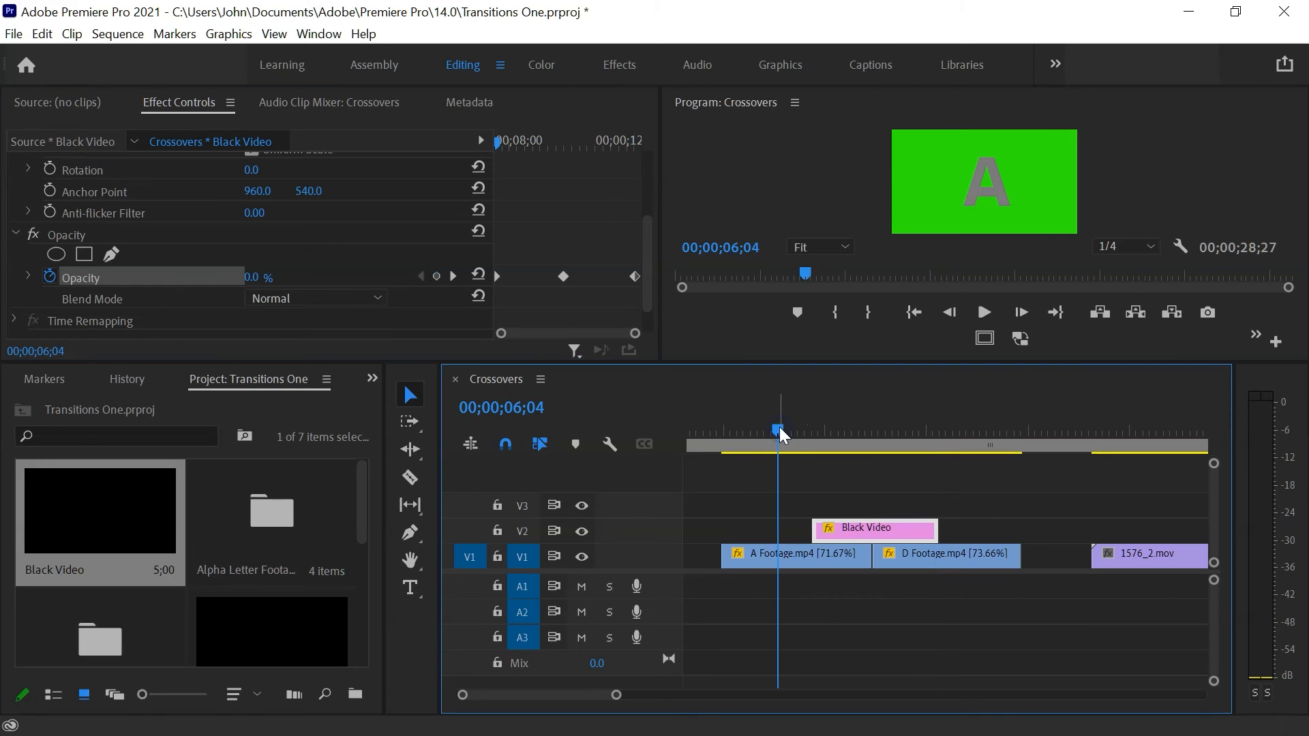
key("space")
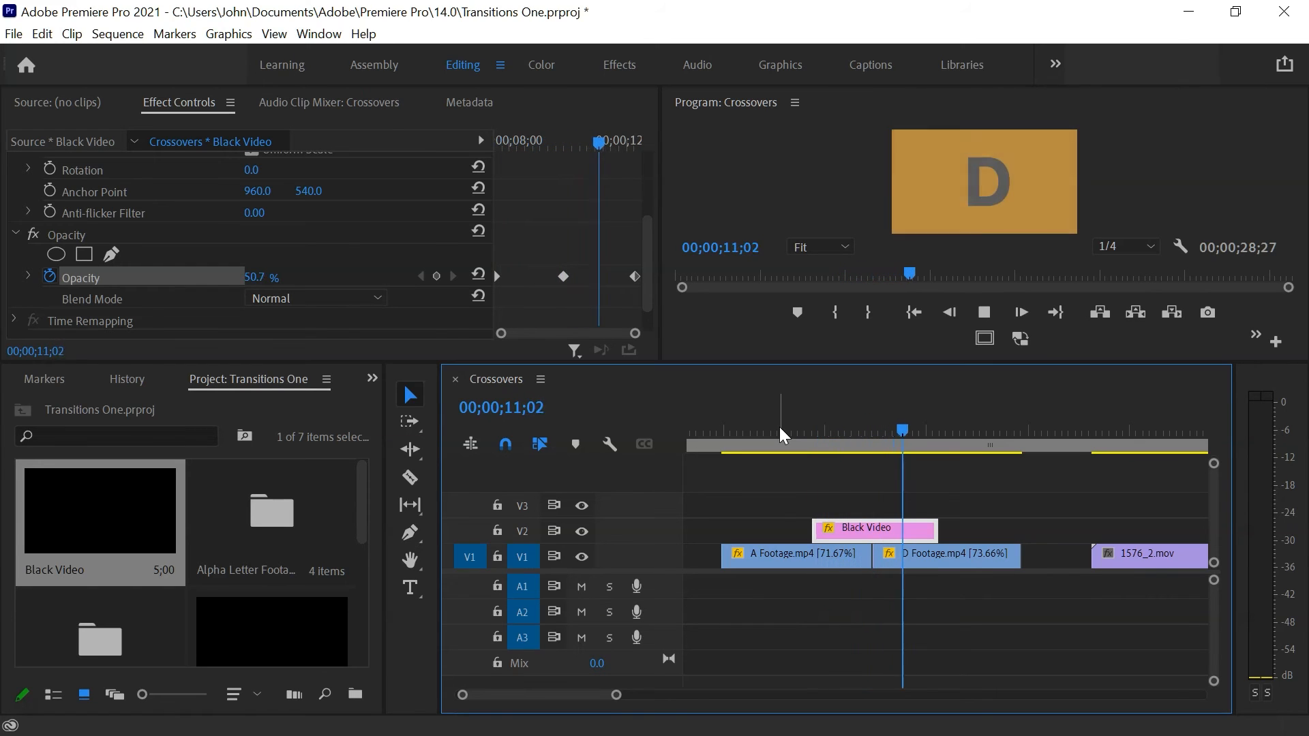
key("space")
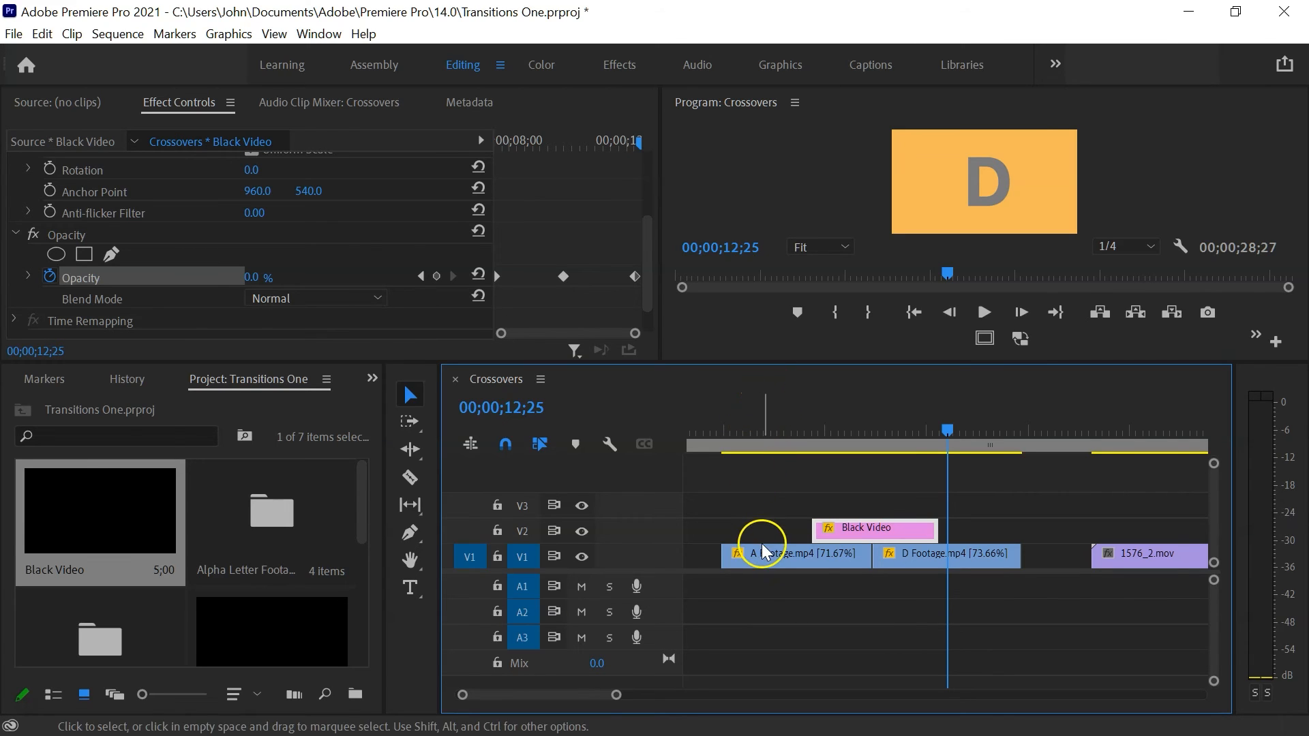
Apply the Dip to Black video transition centred on the V1 cut between 1576_2.mov and 10_SU1HIDQx.mov.
scroll(763, 543, "down", 5)
scroll(762, 544, "down", 5)
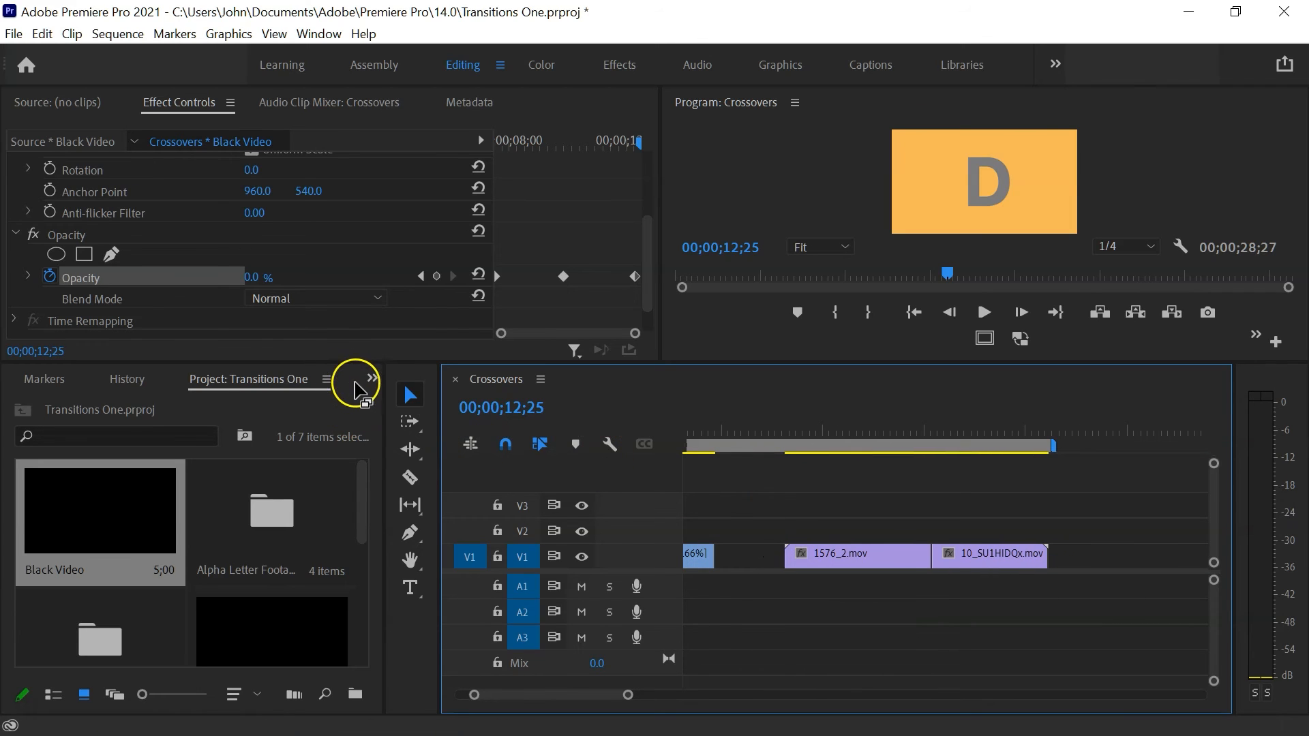
left_click(373, 379)
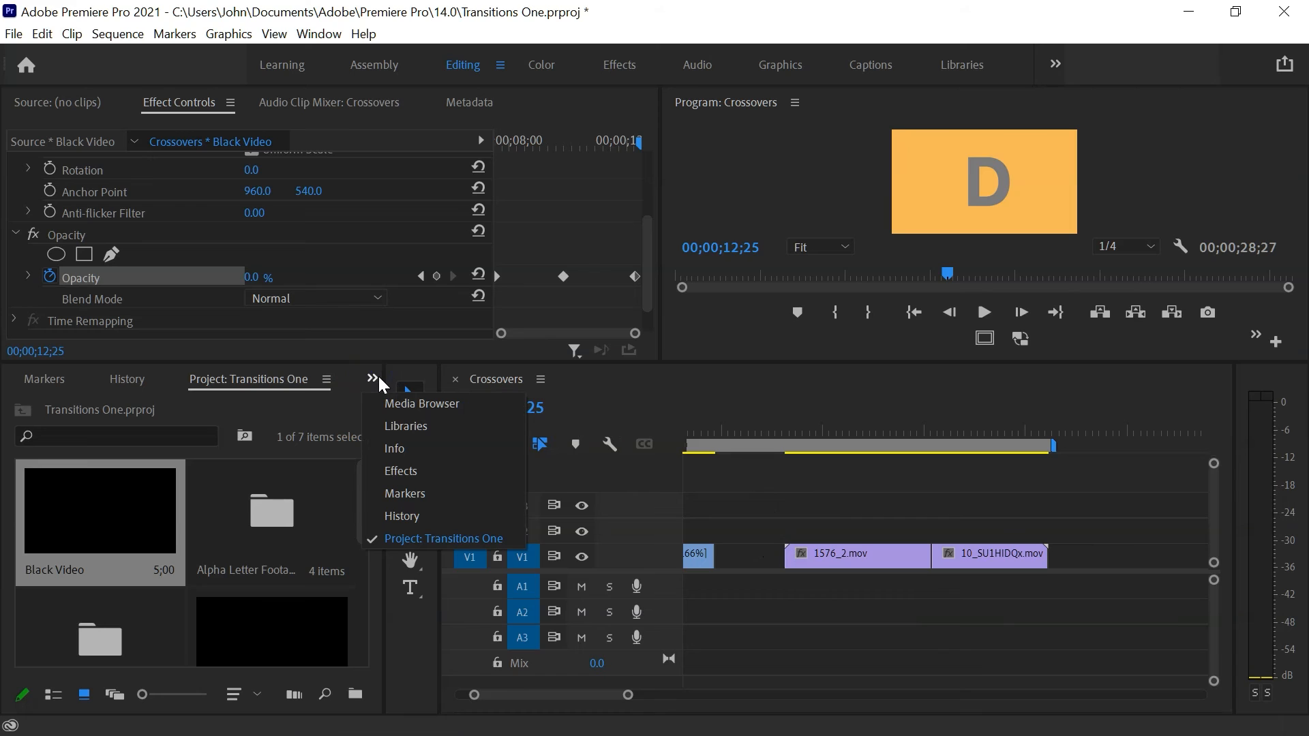
left_click(407, 471)
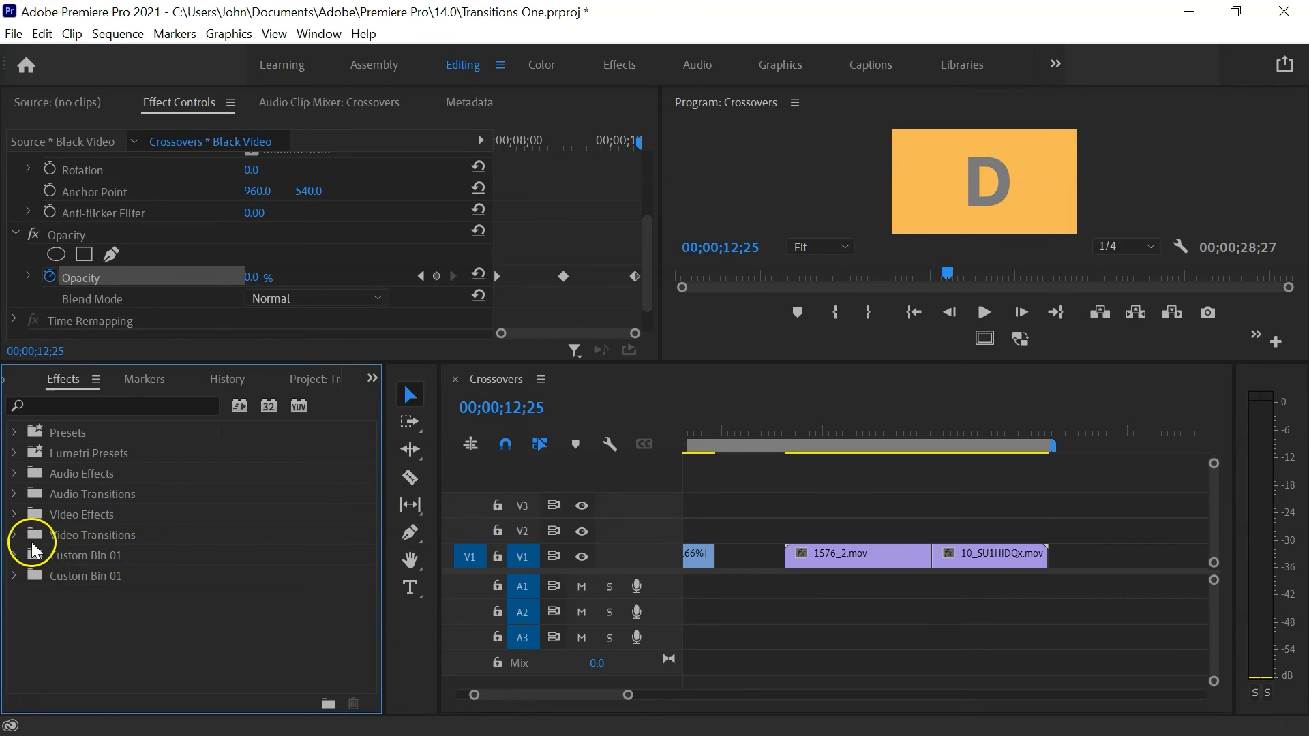
left_click(14, 536)
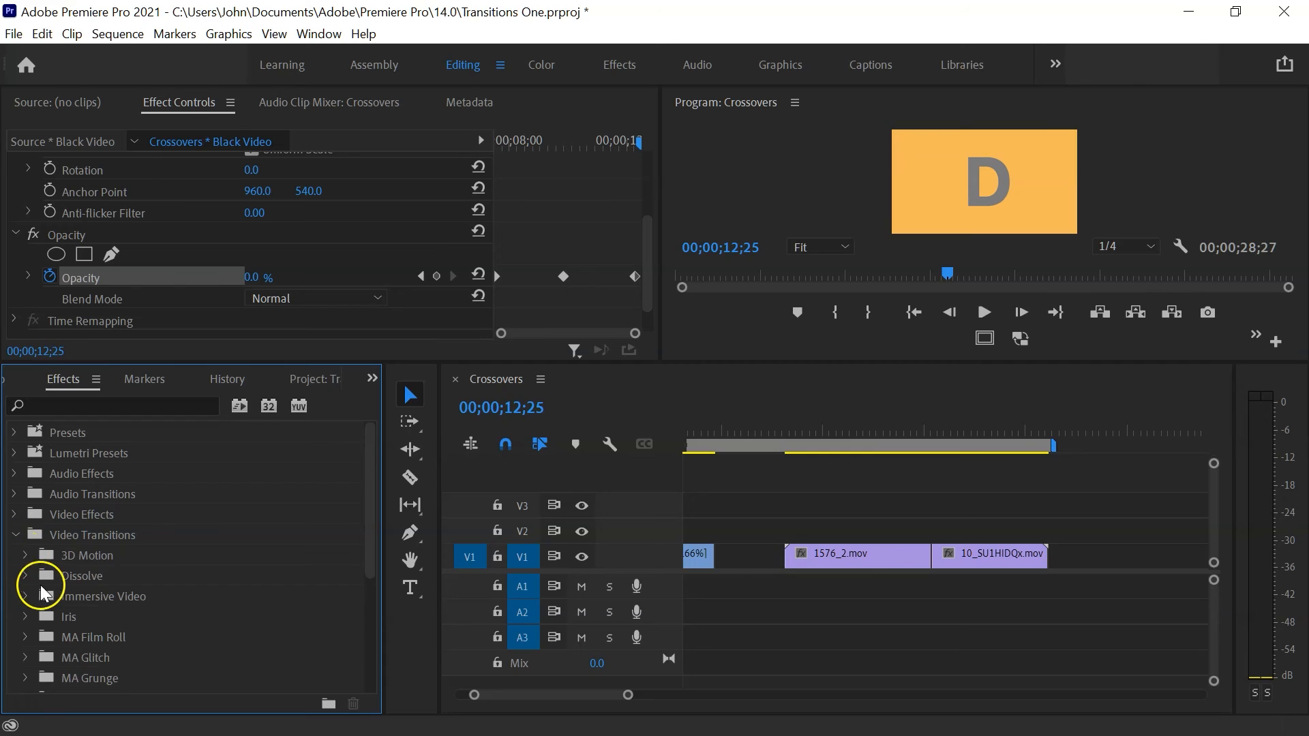
left_click(26, 576)
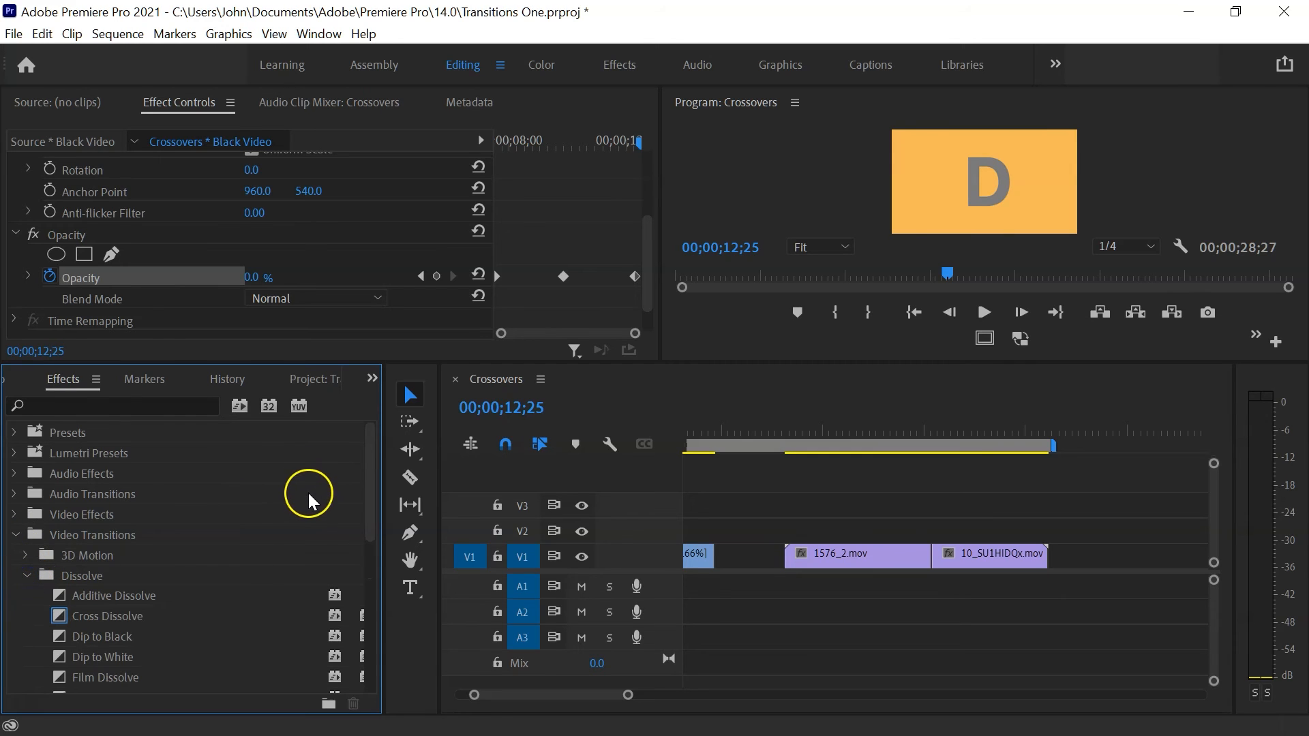
left_click(57, 637)
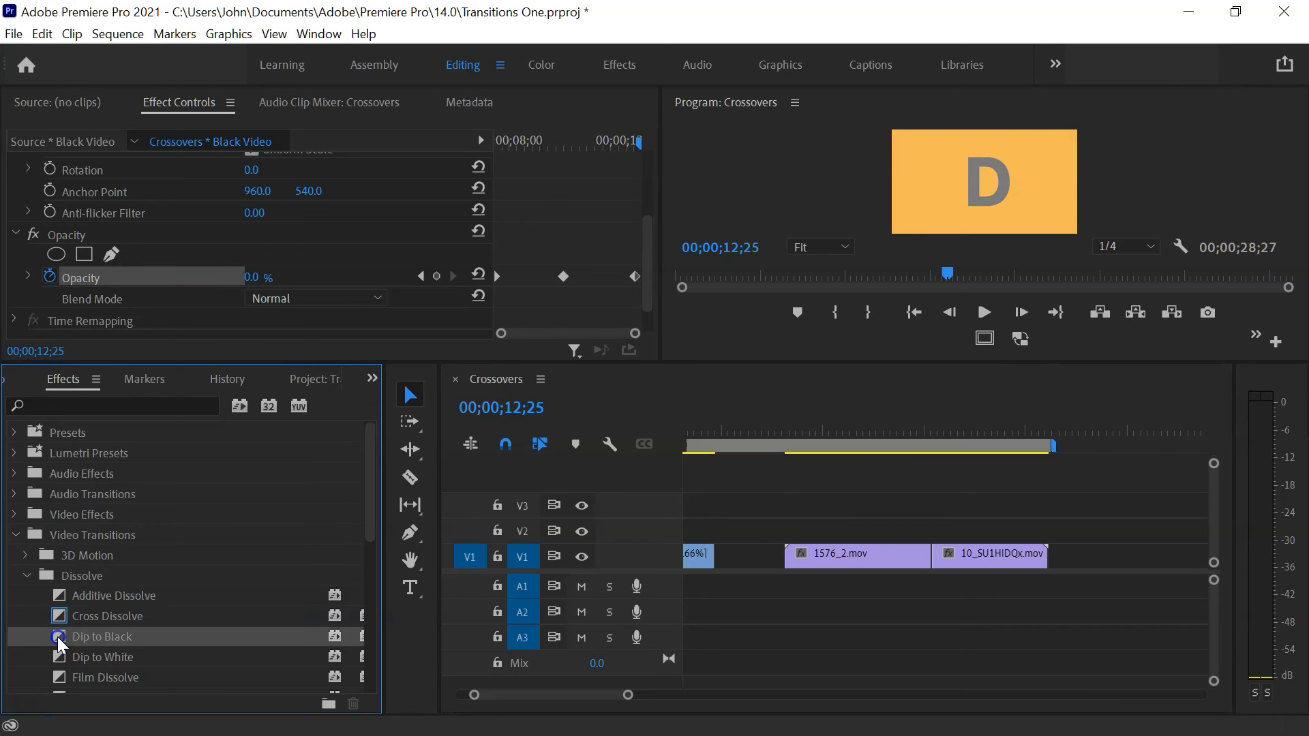
left_click_drag(58, 636, 935, 552)
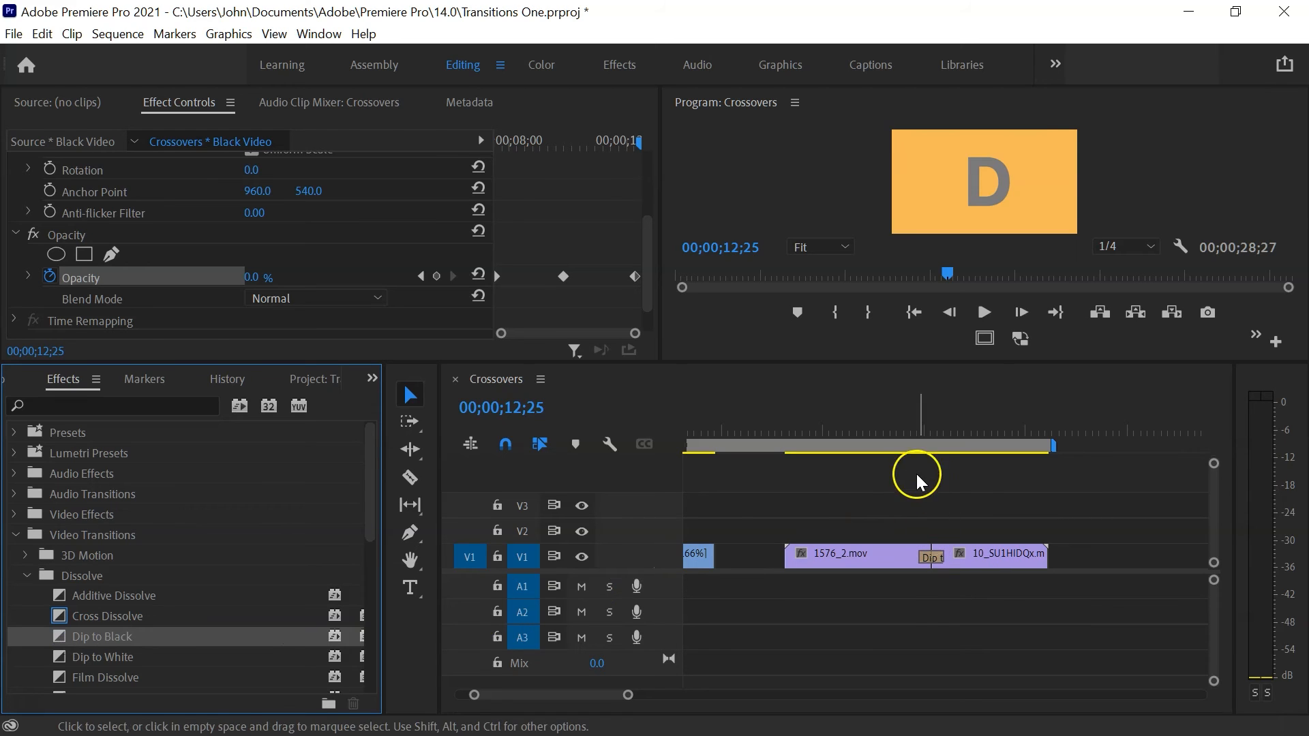
Play back the Dip to Black transition, starting shortly before the cut.
left_click(900, 444)
key("space")
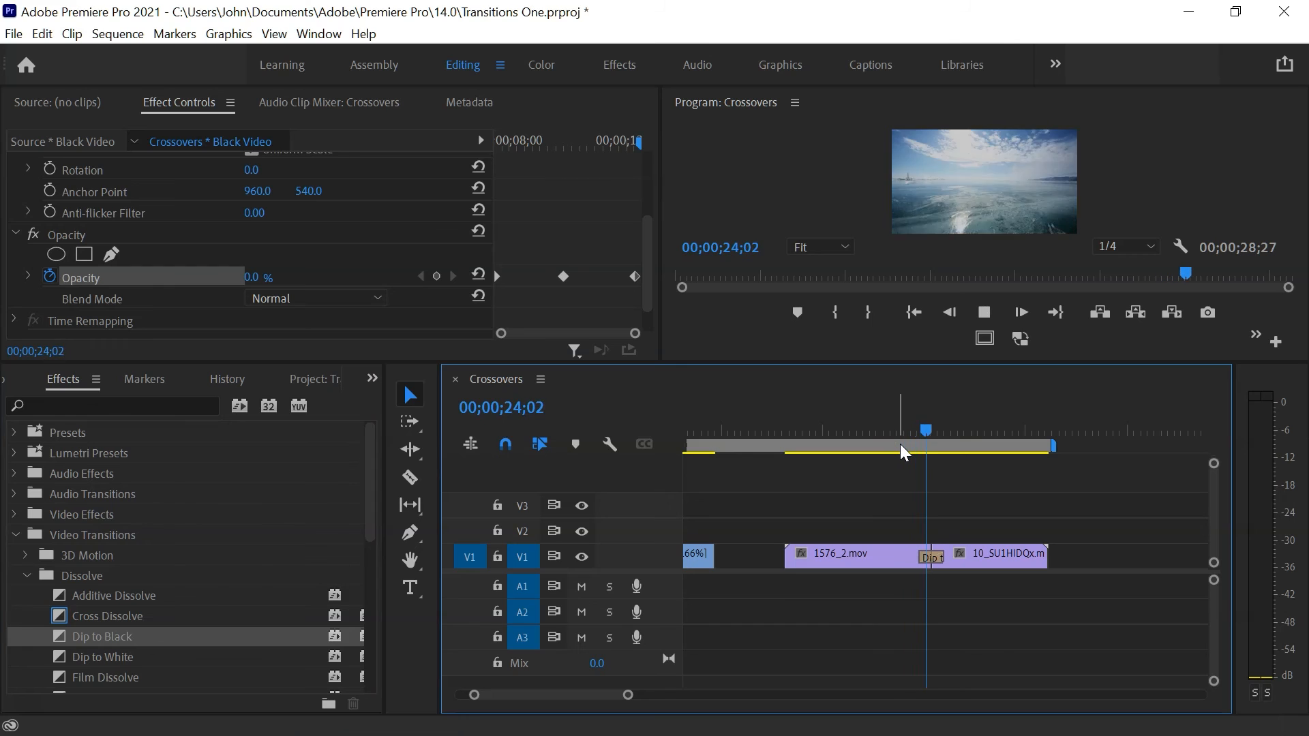
key("space")
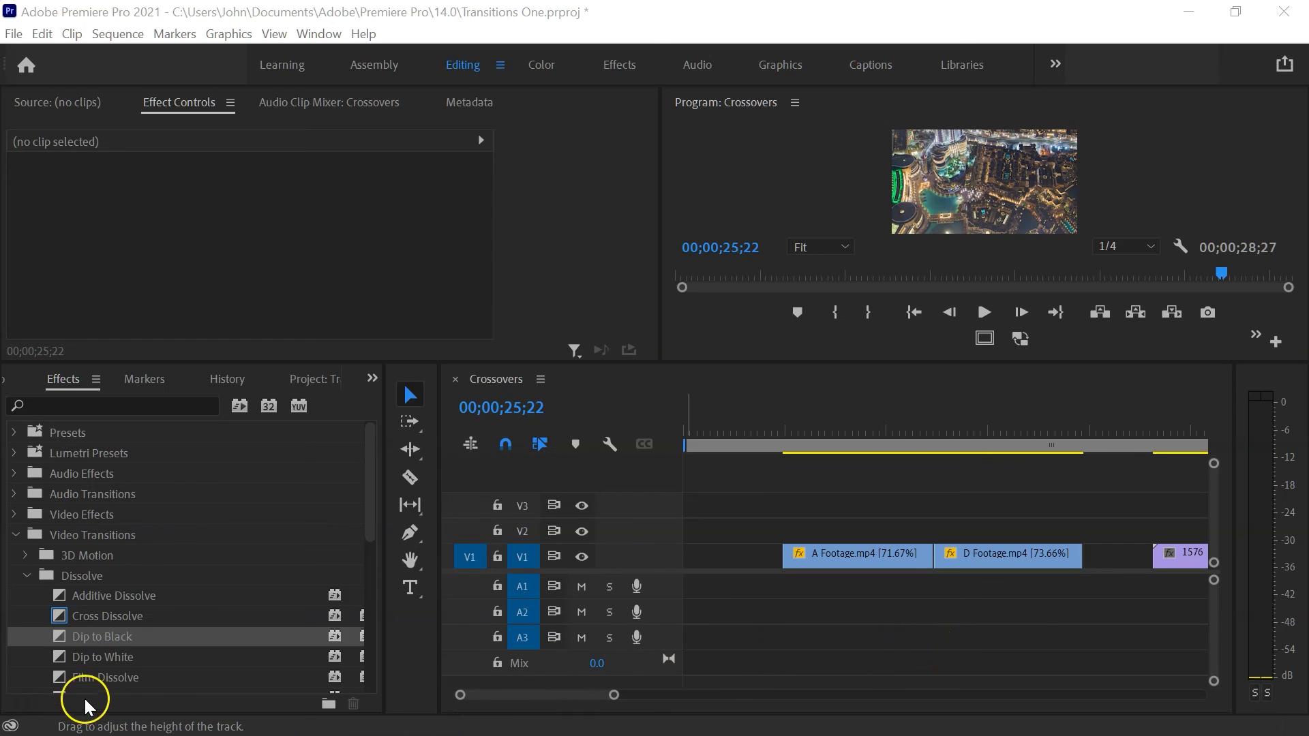
Apply the Dip to White video transition to the cut between A Footage and D Footage, and play it back.
left_click(60, 656)
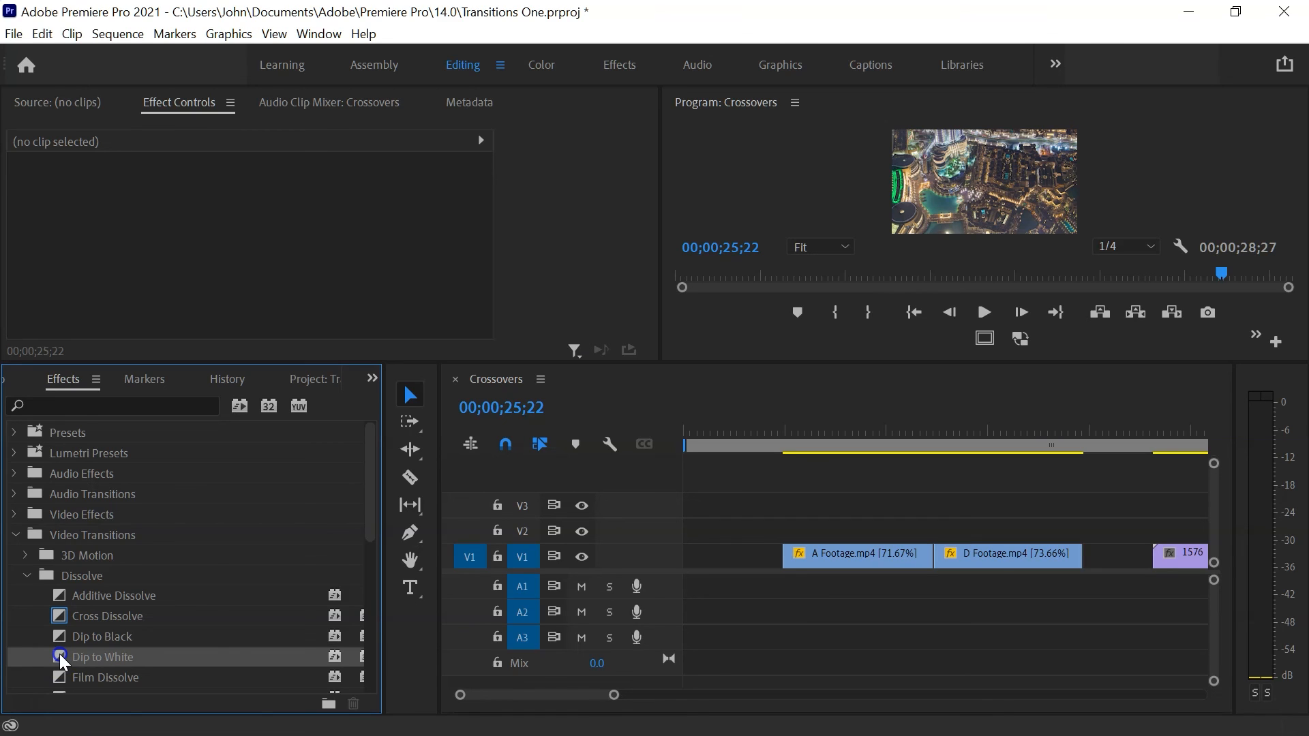
left_click_drag(60, 656, 932, 555)
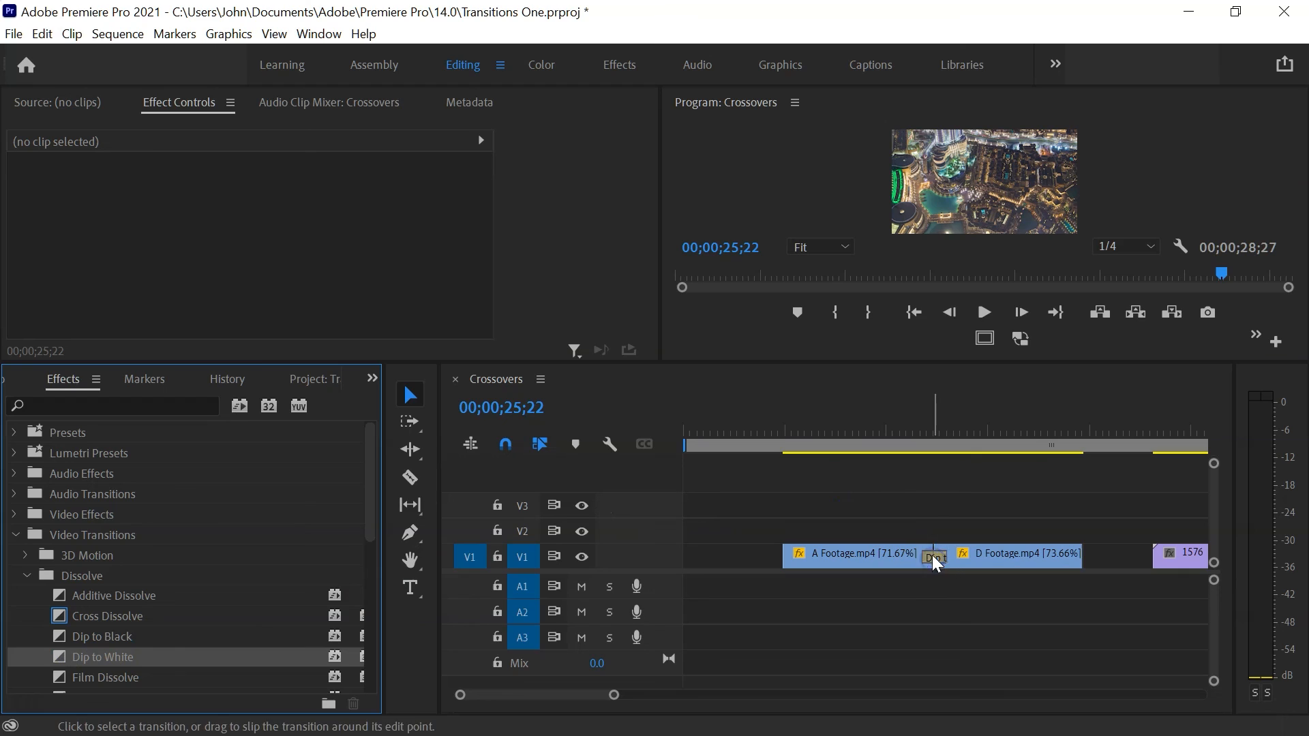
left_click(911, 440)
key("space")
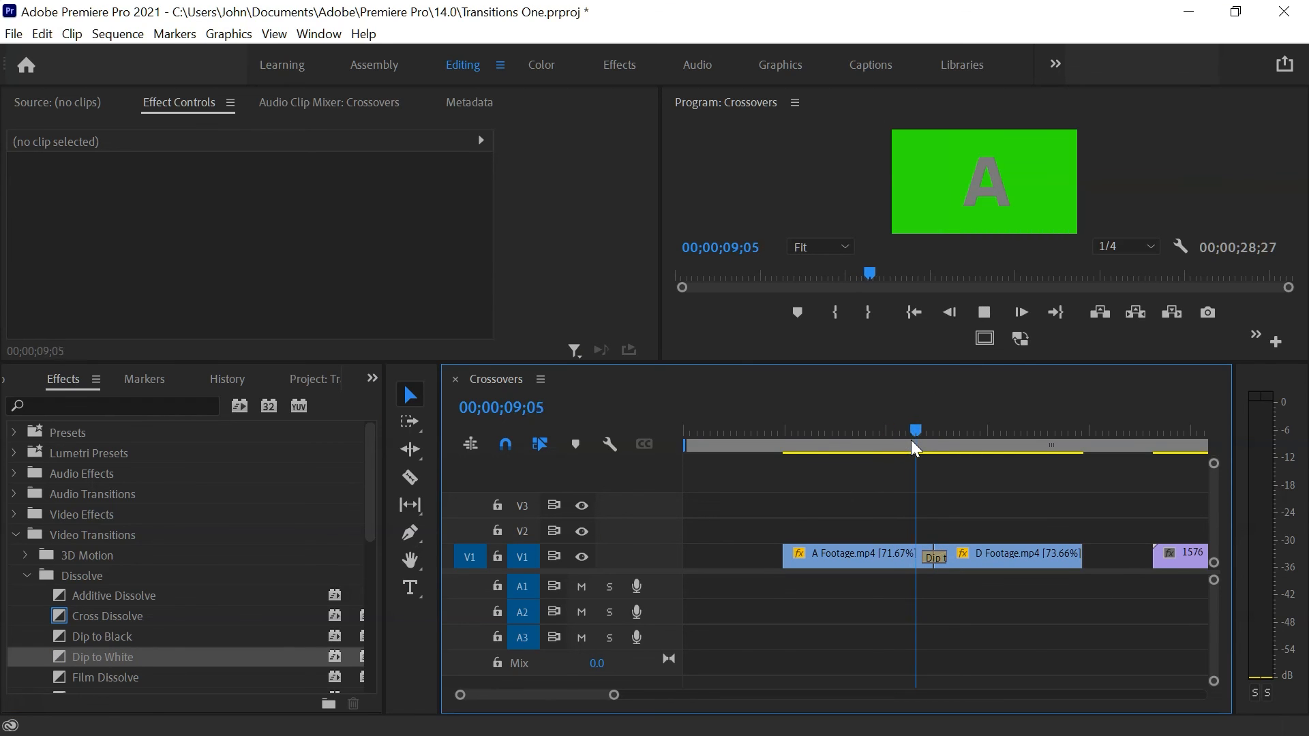
key("space")
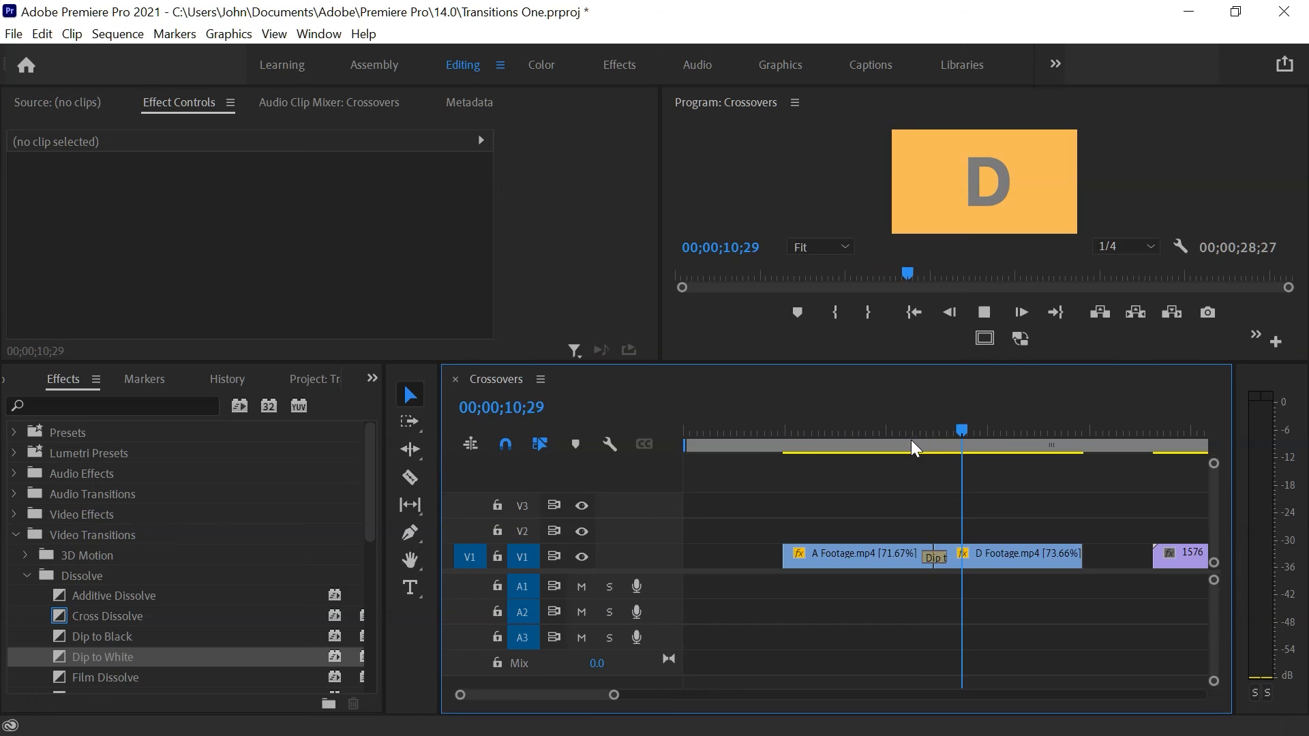
Delete the Dip to White transition from the cut between A Footage and D Footage.
left_click(962, 590)
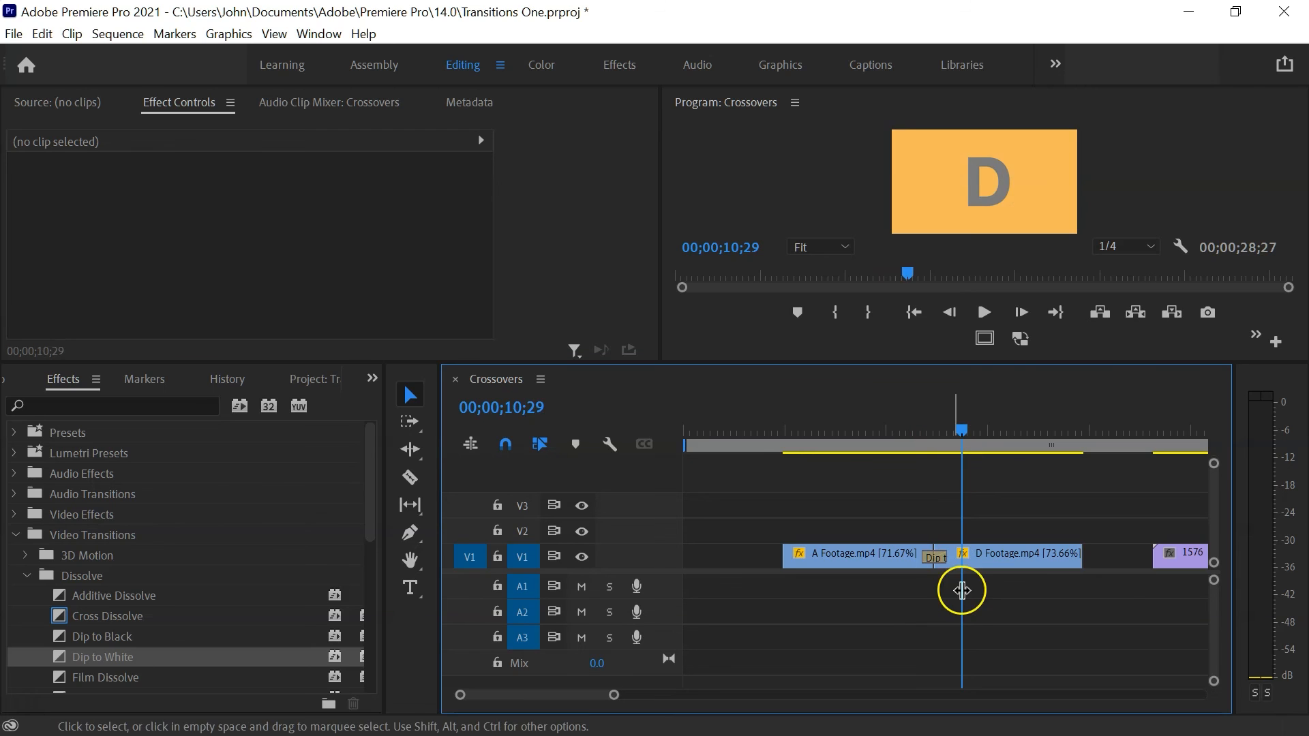
left_click(941, 557)
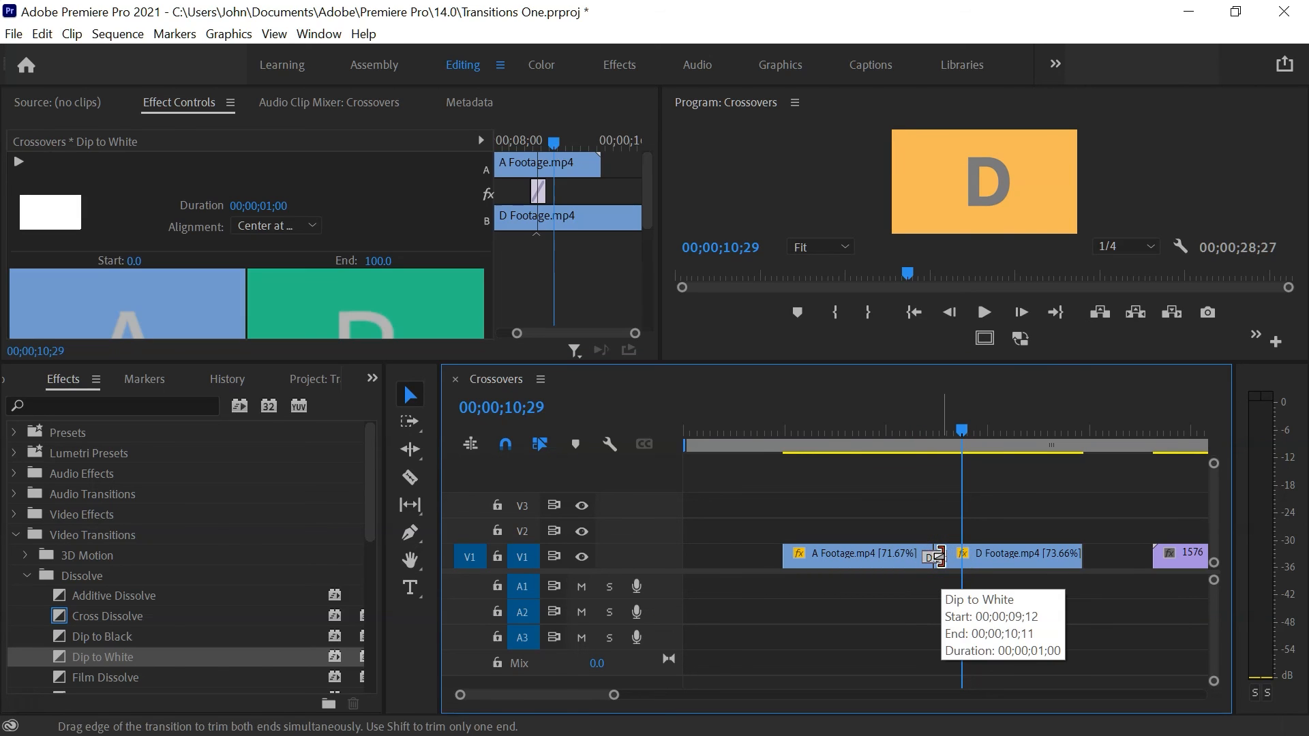
key("Delete")
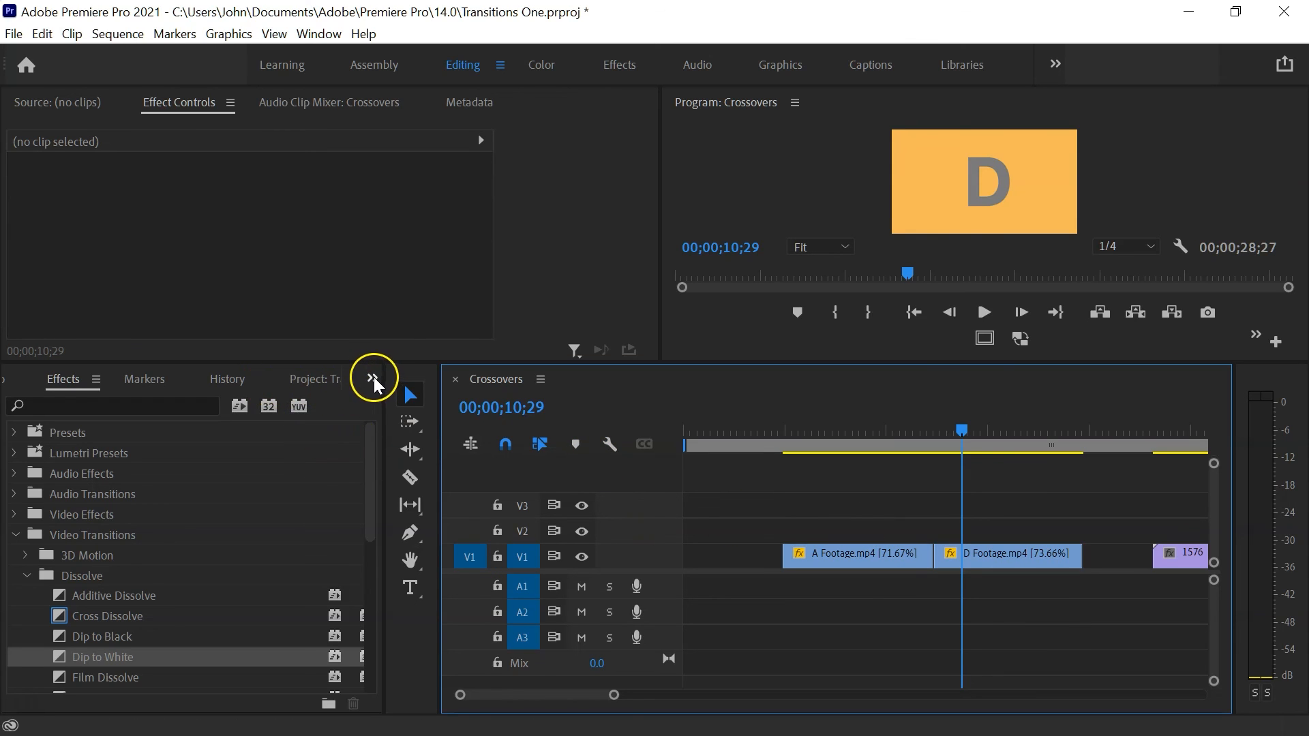
Place the white Color Matte from the project on V2 above the cut between A Footage and D Footage.
left_click(338, 382)
left_click(333, 381)
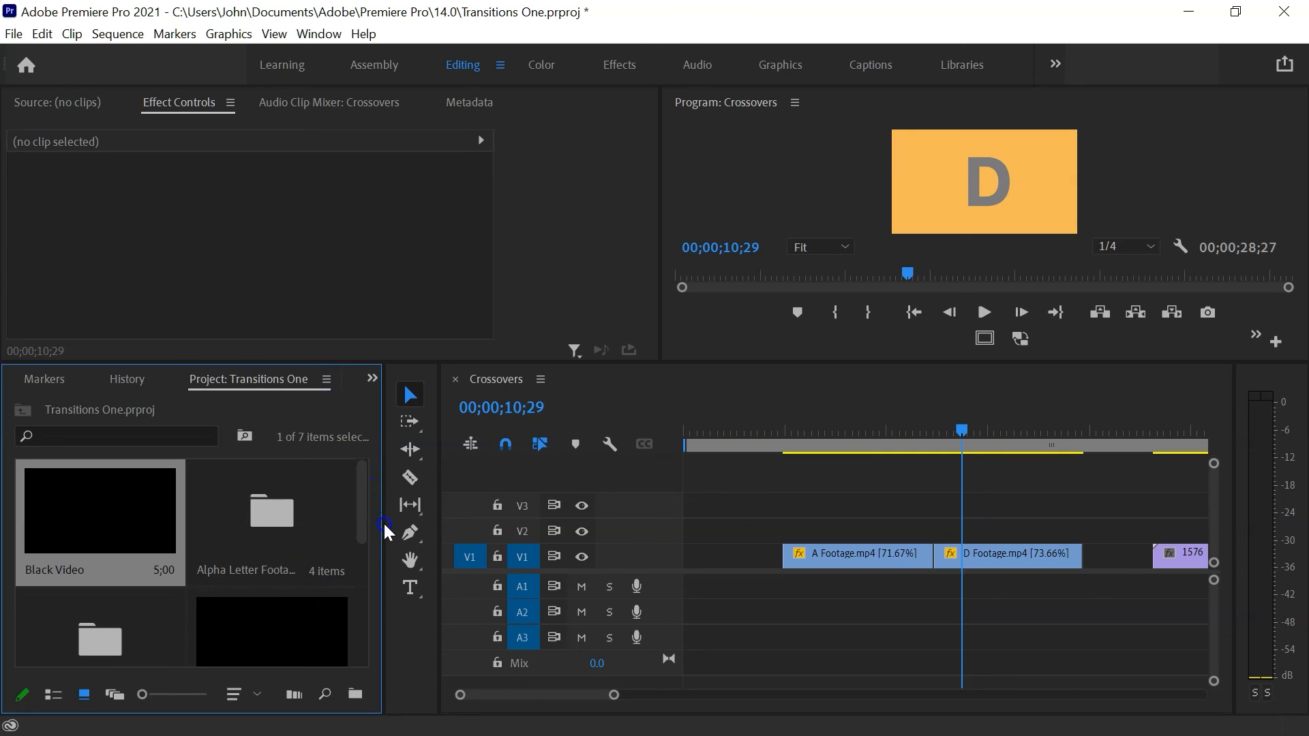
left_click_drag(363, 493, 395, 615)
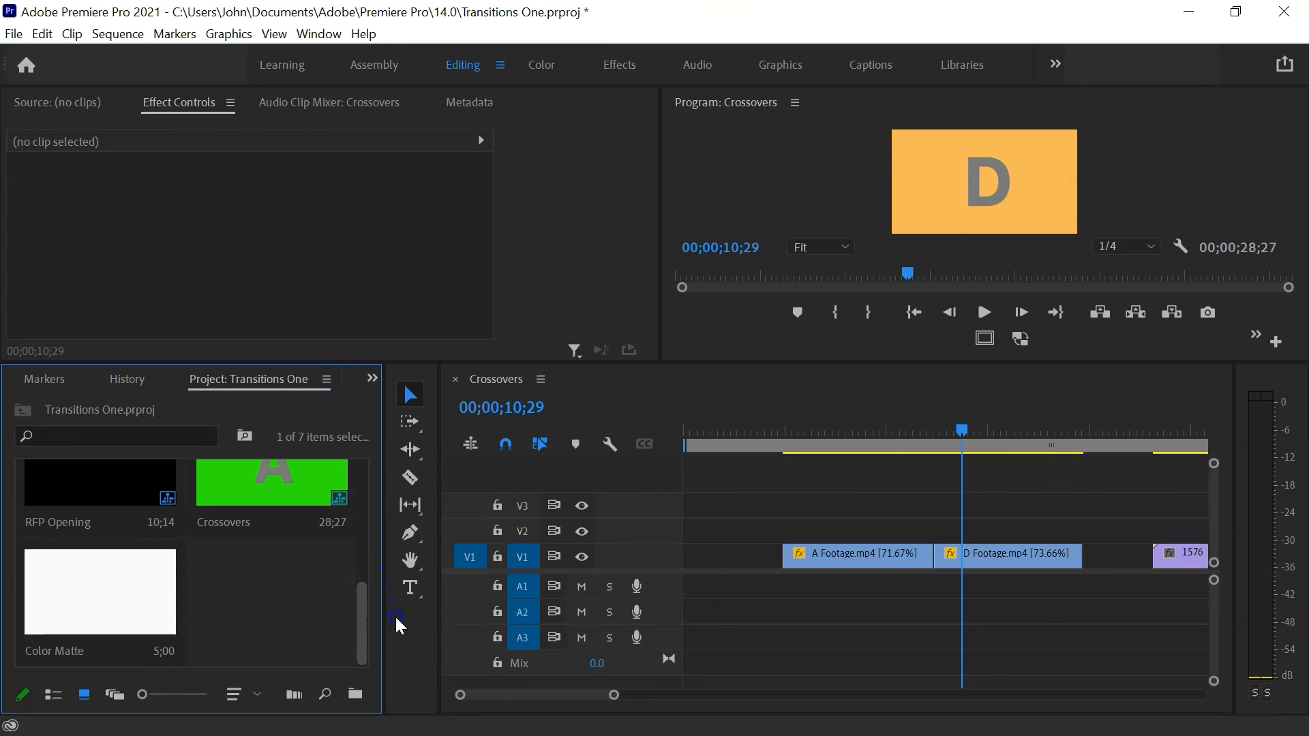
left_click(90, 603)
left_click_drag(90, 603, 881, 525)
Turn on opacity keyframing for the Color Matte clip with a 100% keyframe at the cut, 00;00;09;25.
left_click(954, 434)
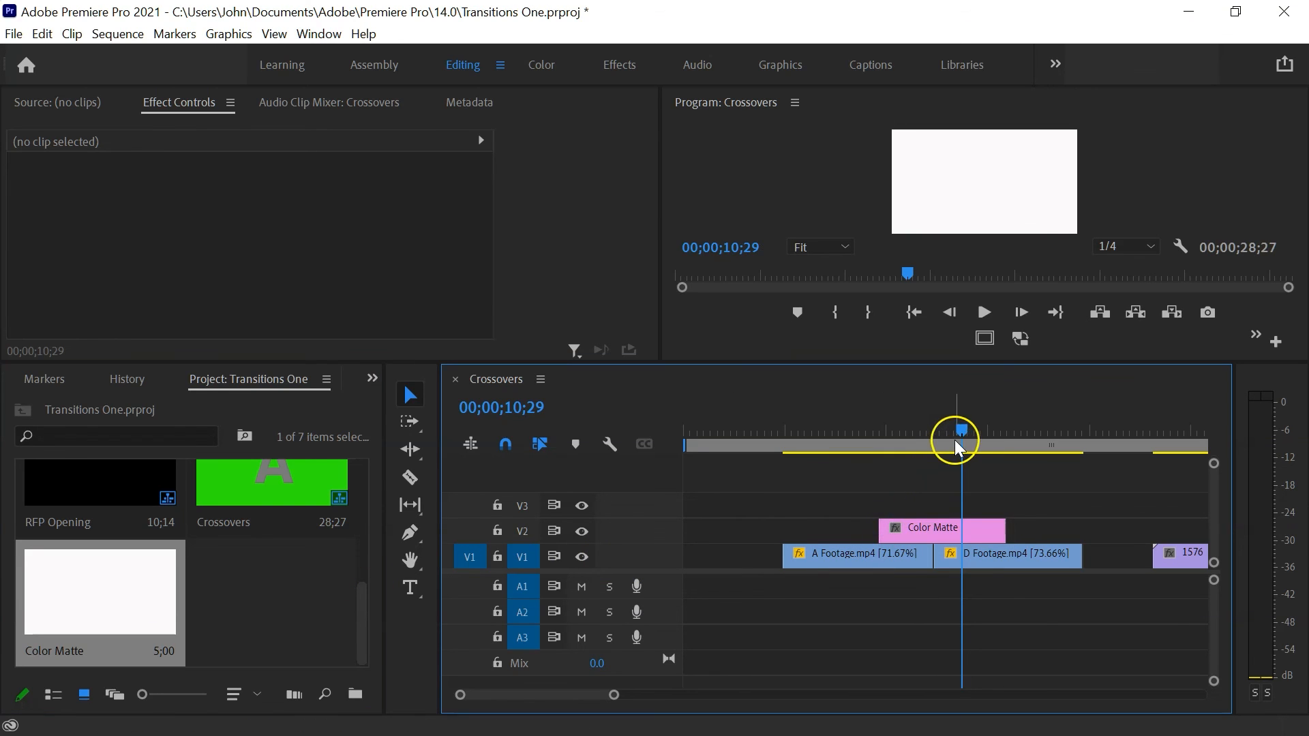
left_click_drag(956, 438, 931, 437)
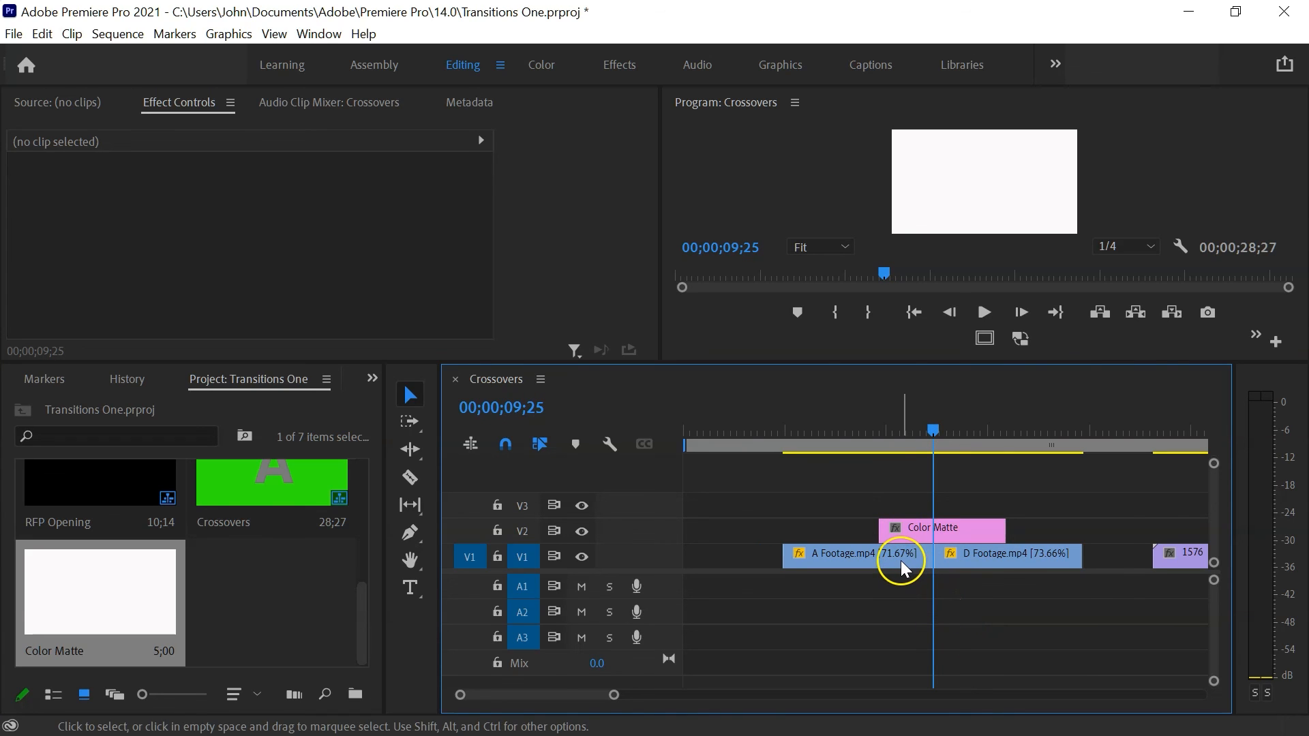
left_click(947, 529)
scroll(306, 246, "down", 5)
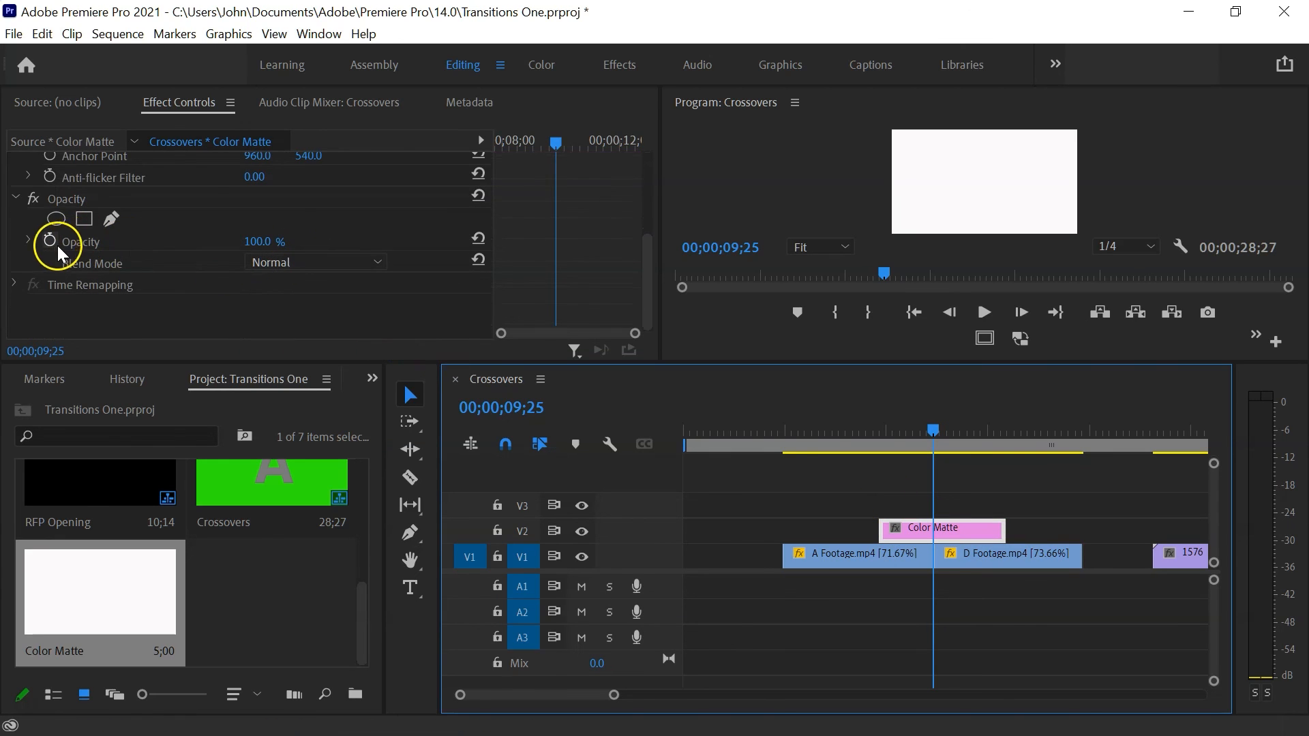
left_click(49, 240)
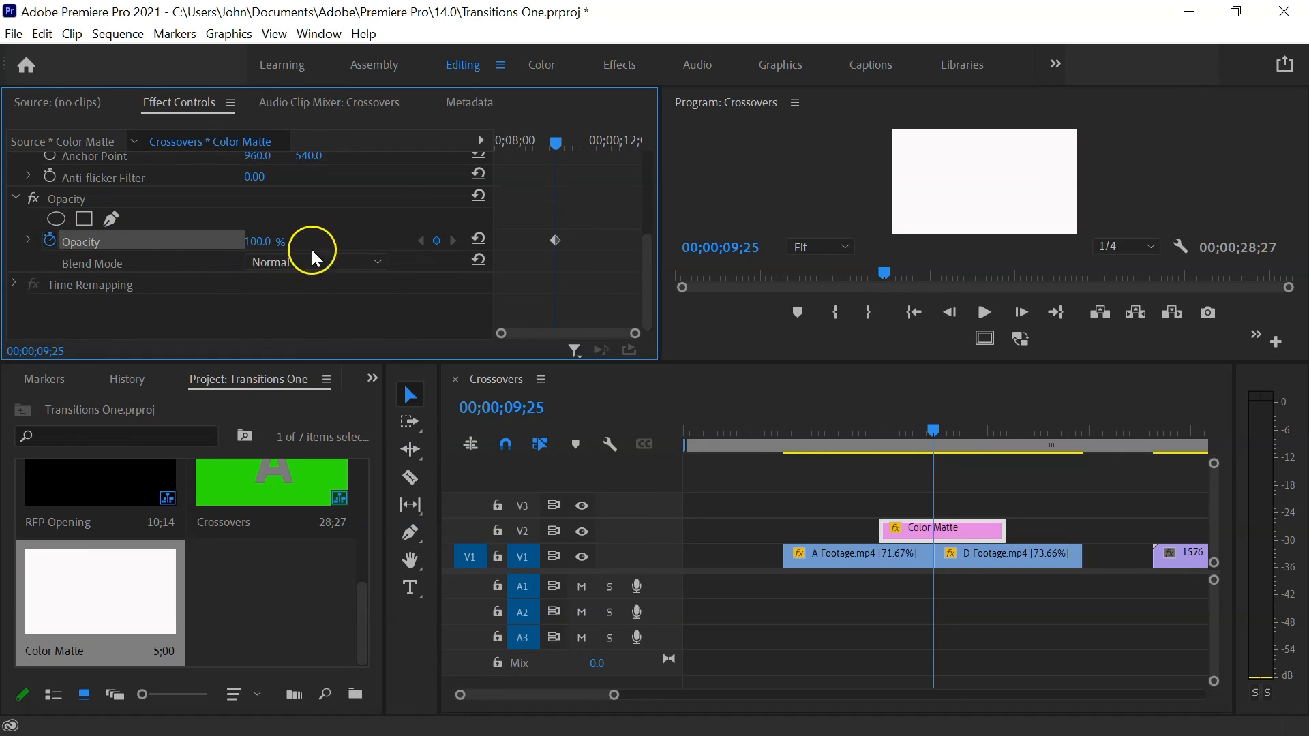
Add opacity keyframes to the Color Matte at its start, 00;00;07;22, and near its end, 00;00;12;11.
left_click_drag(542, 141, 484, 149)
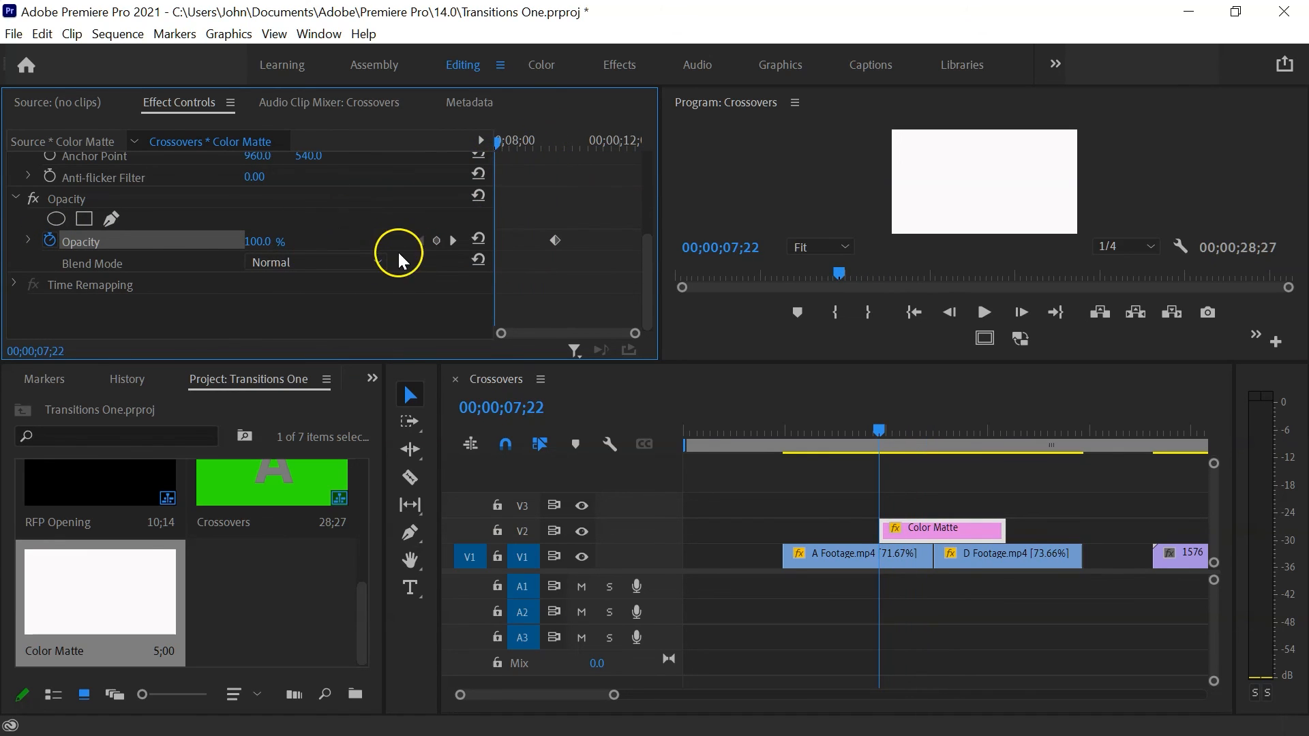
left_click(438, 240)
left_click_drag(493, 145, 634, 166)
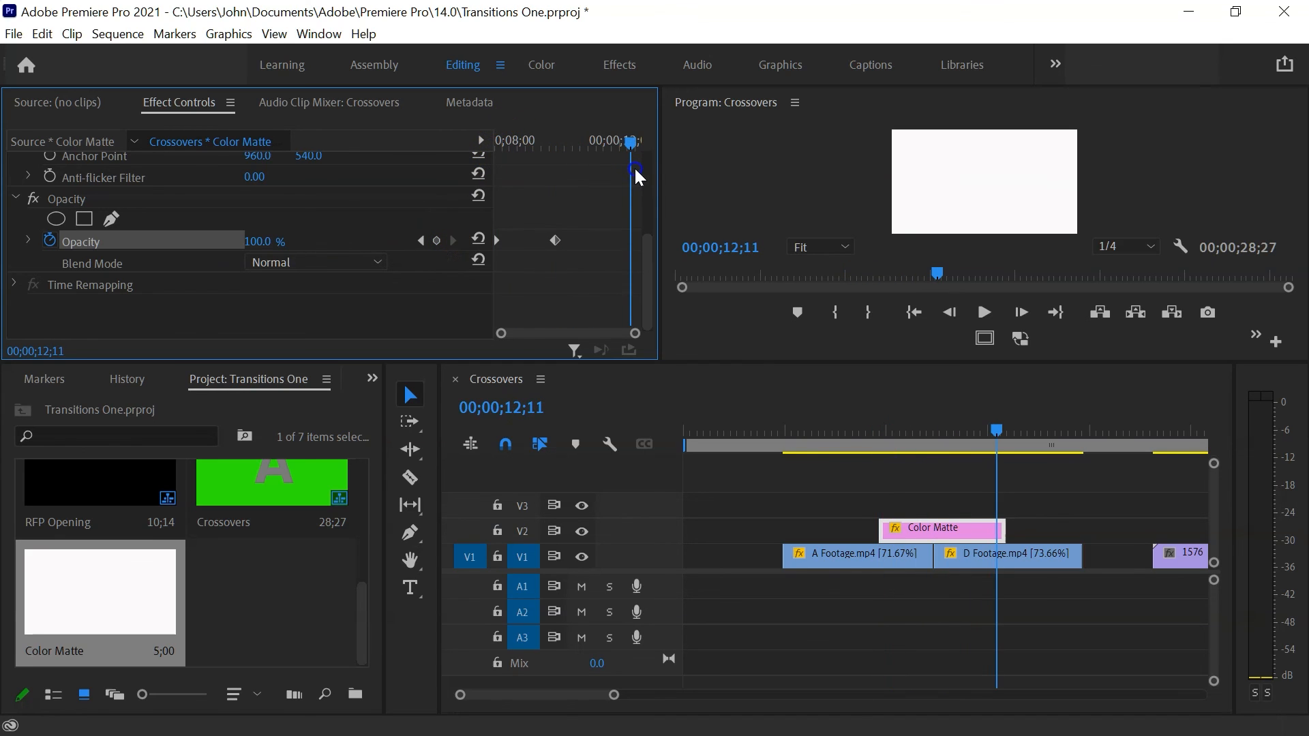
left_click(436, 240)
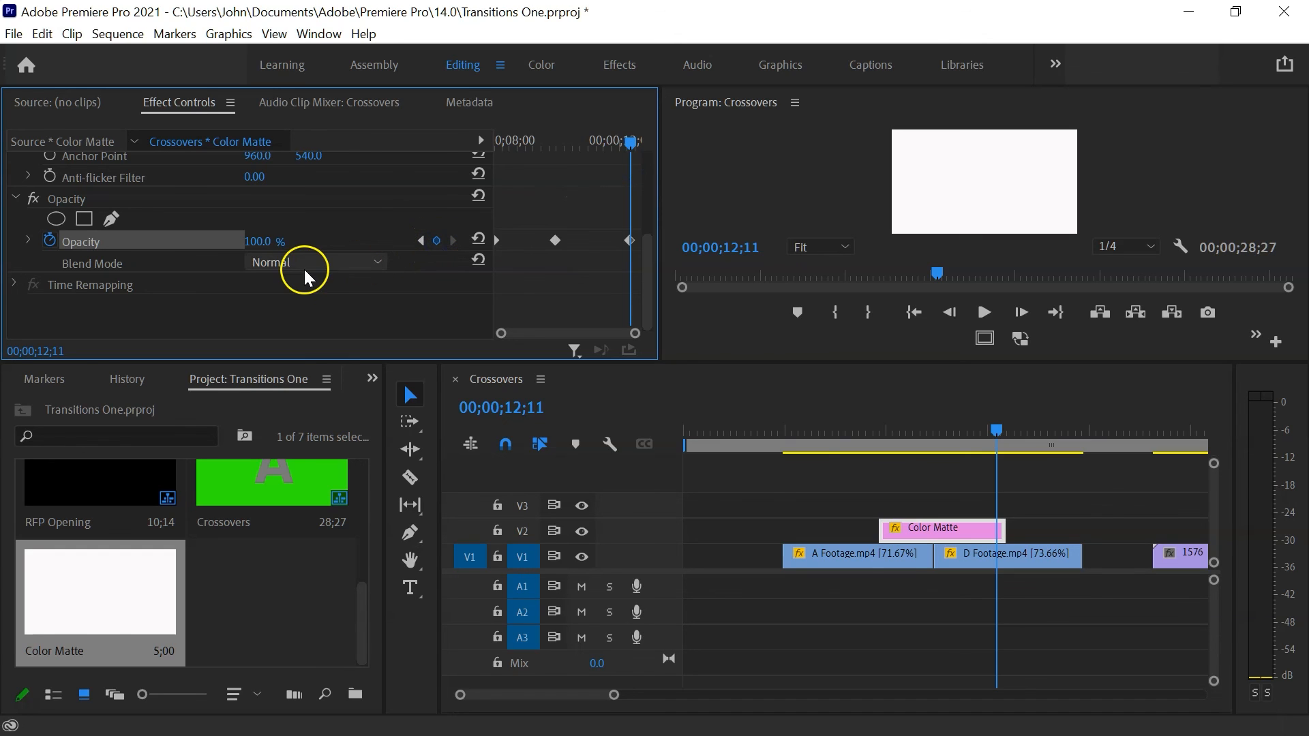
Set the Color Matte's opacity to 0% at its last and first keyframes.
left_click(270, 240)
type("0.")
key("Return")
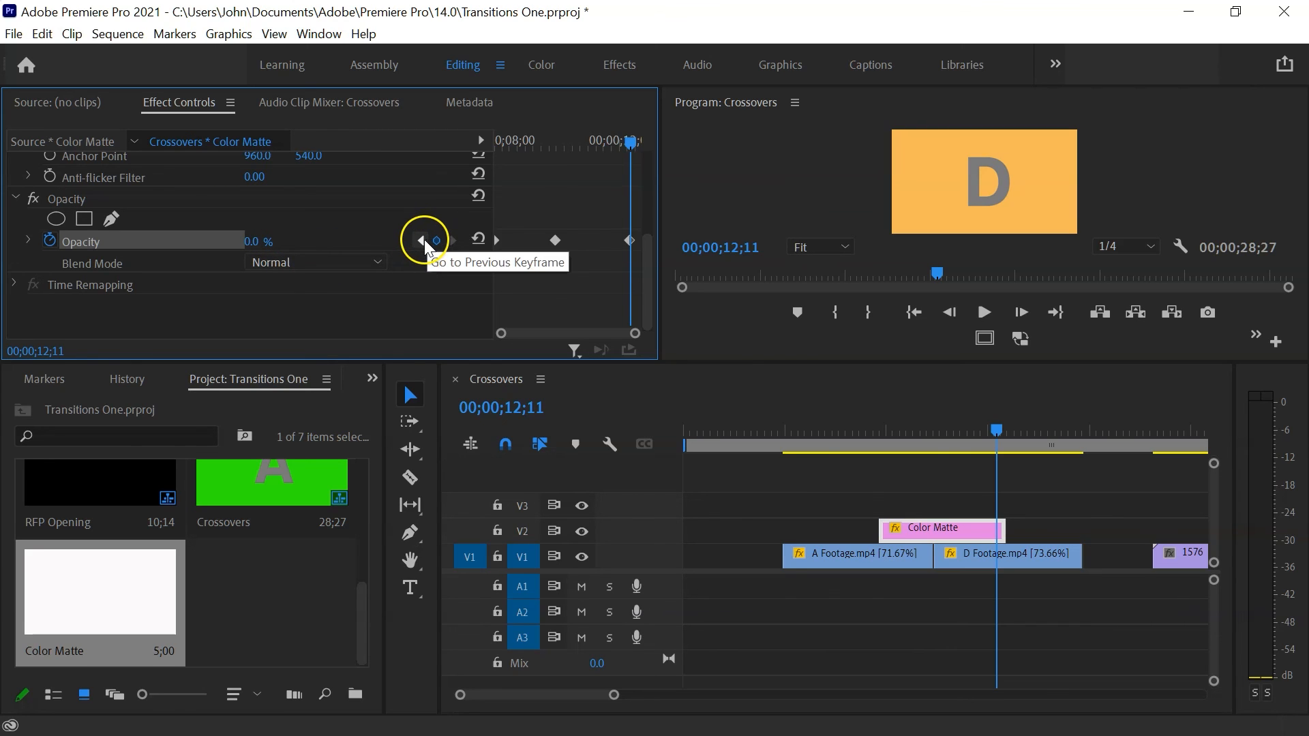
left_click(420, 239)
left_click(273, 241)
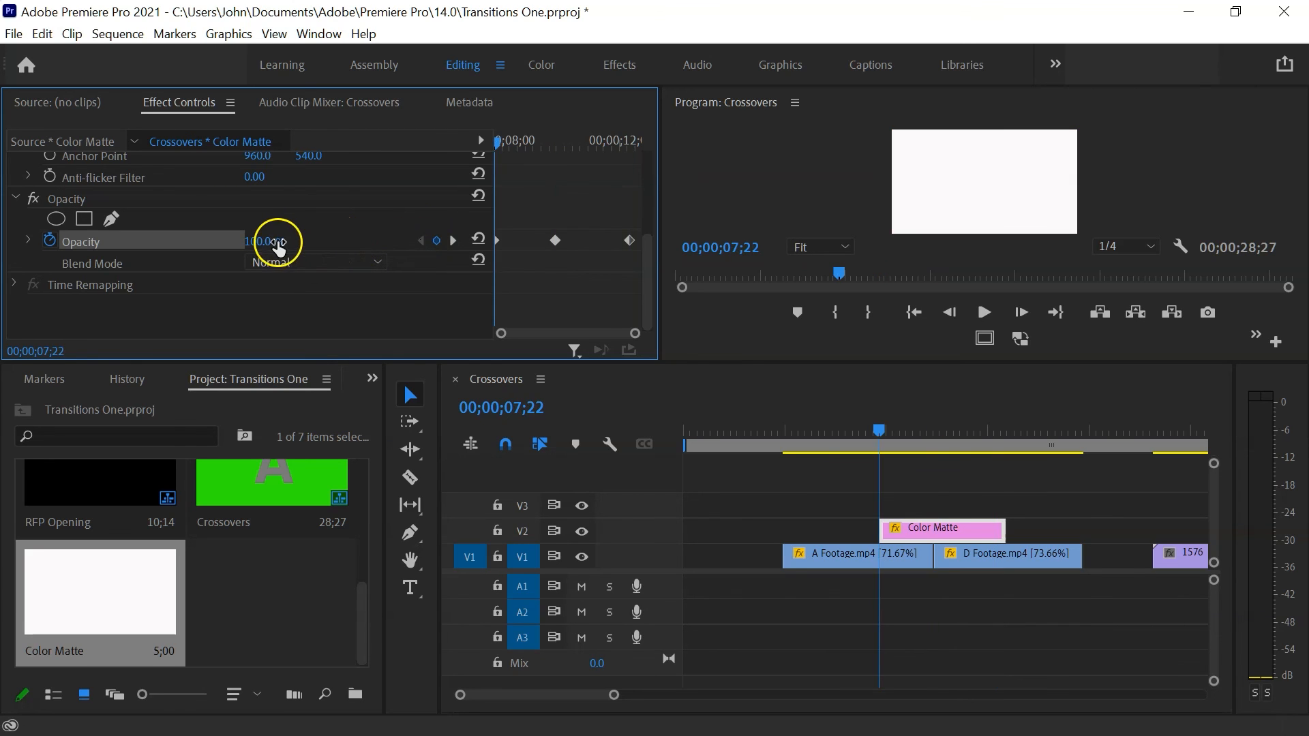
type("0")
key("Return")
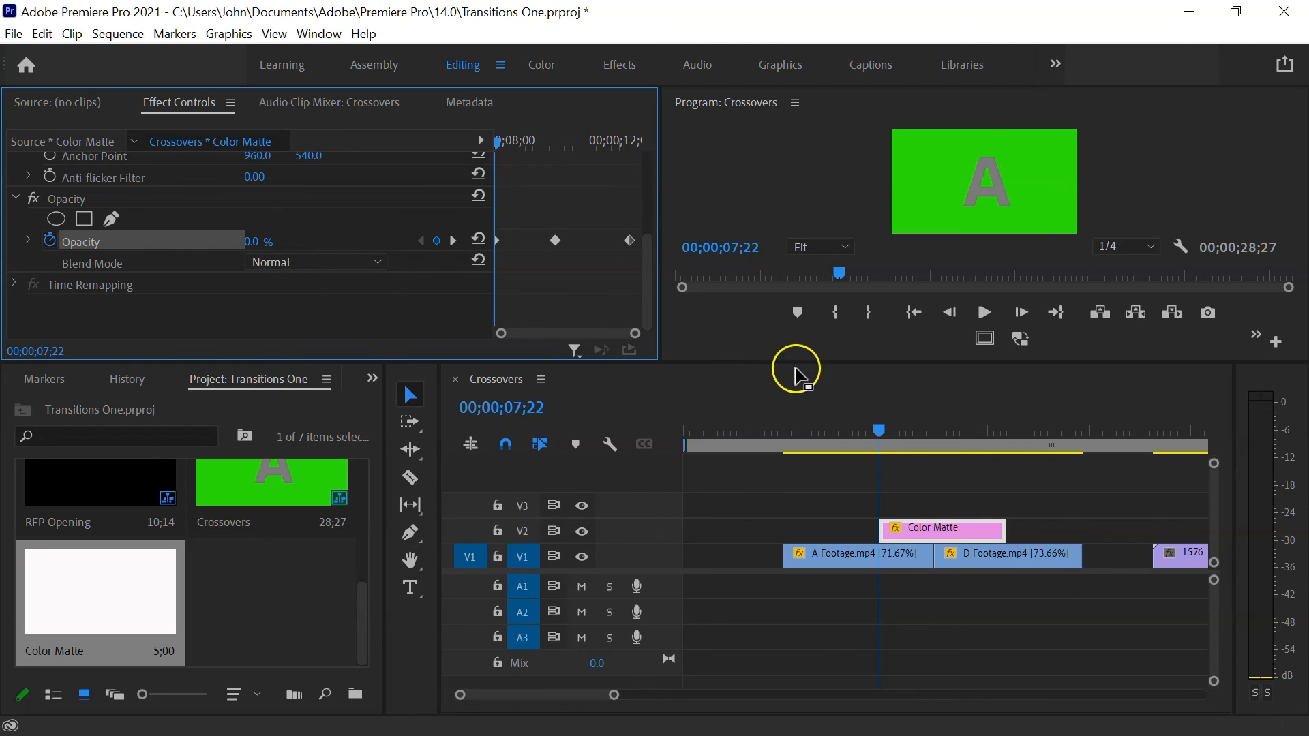
Play back the Color Matte fade between A Footage and D Footage, starting shortly before the matte.
left_click(852, 431)
key("space")
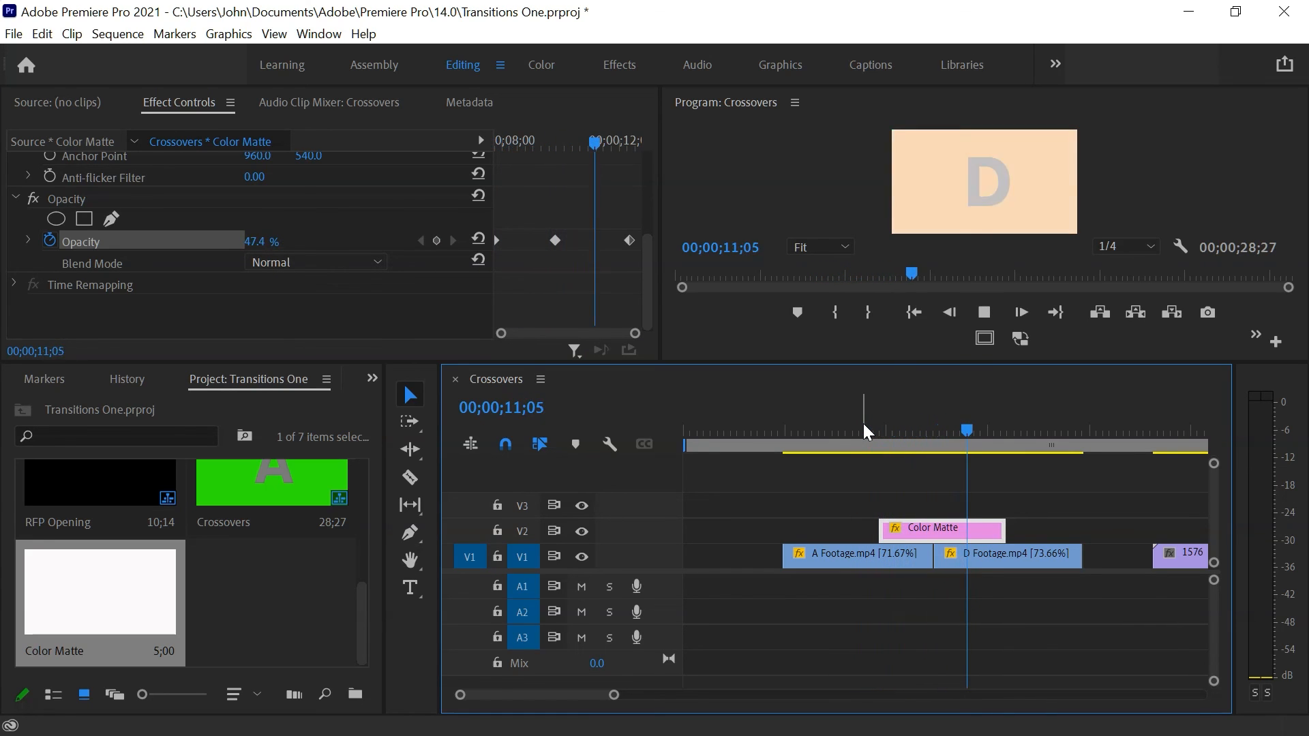
key("space")
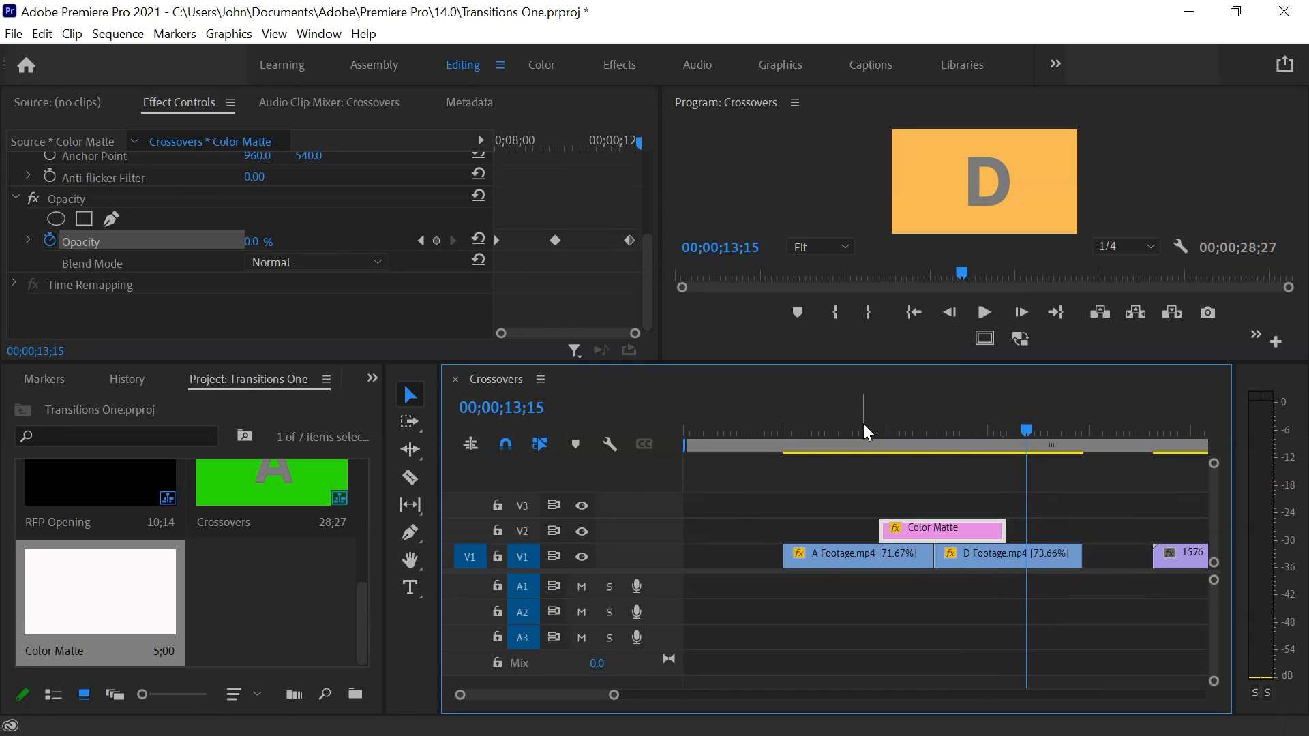